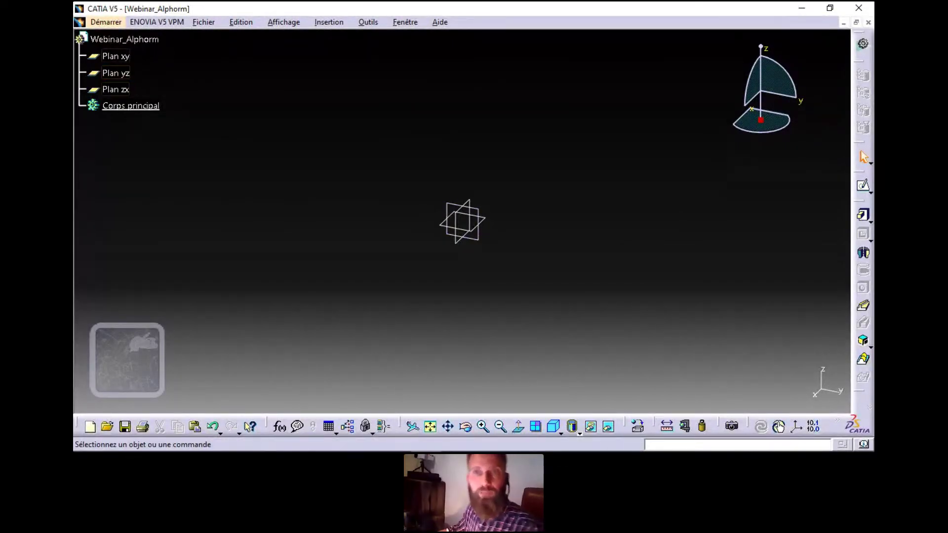
{"action": "left_click", "coordinate": [203, 21]}
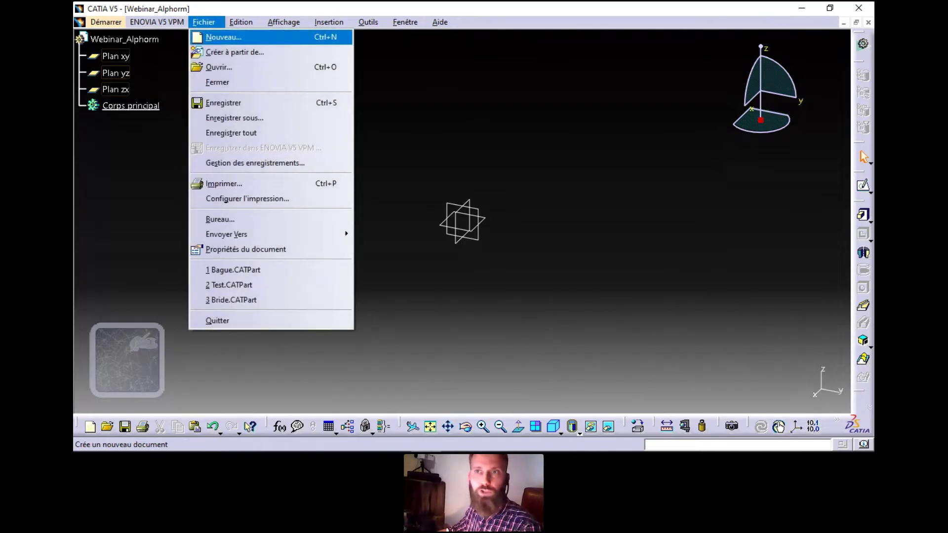
{"action": "key", "text": "Escape"}
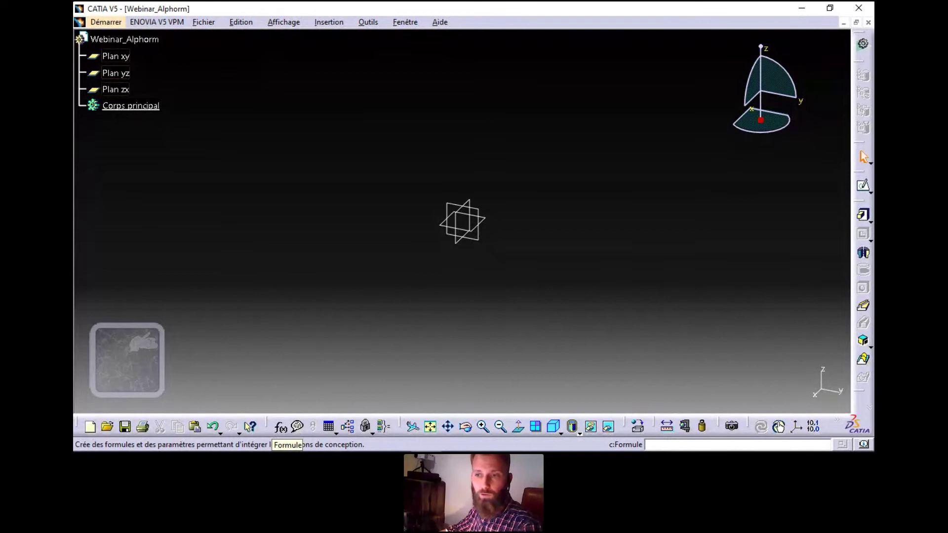
Open the formula editor for Webinar_Alphorm and examine the parameter types available for creating a new parameter.
{"action": "left_click", "coordinate": [280, 427]}
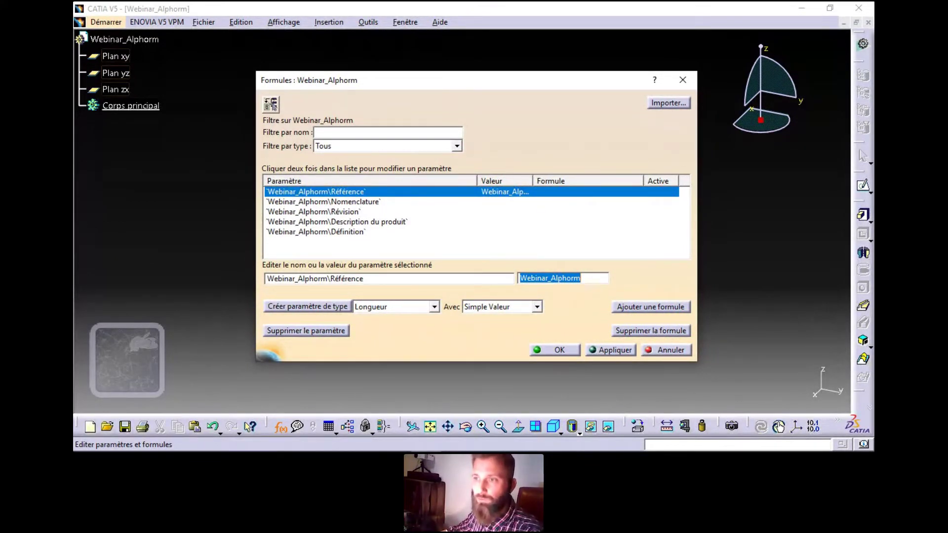
{"action": "left_click", "coordinate": [435, 307]}
{"action": "scroll", "coordinate": [434, 307], "scroll_direction": "down", "scroll_amount": 6}
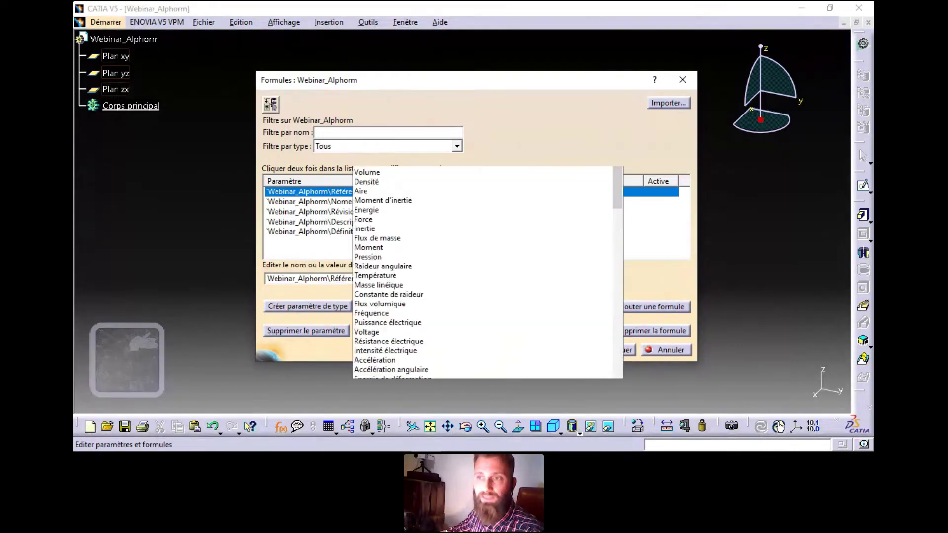
{"action": "left_click", "coordinate": [434, 307]}
{"action": "scroll", "coordinate": [435, 307], "scroll_direction": "down", "scroll_amount": 5}
{"action": "left_click", "coordinate": [435, 308]}
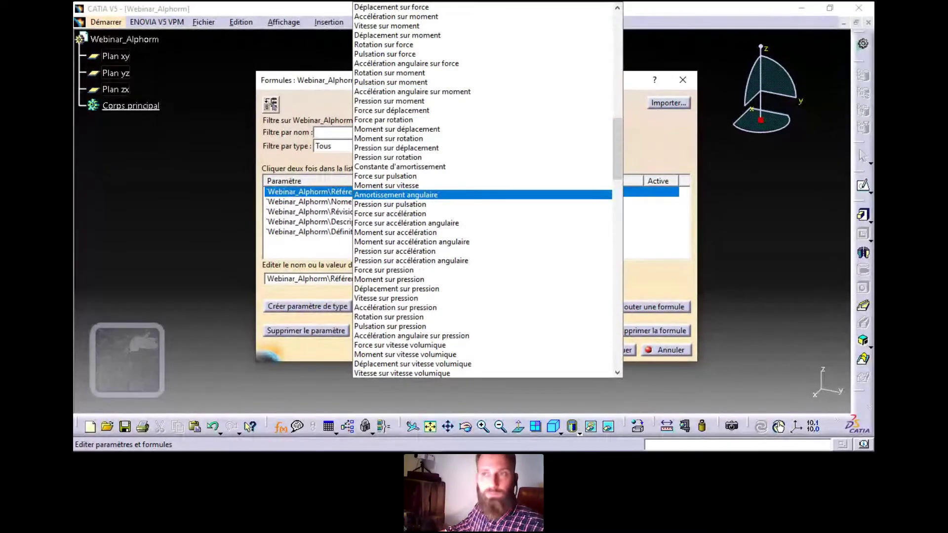
{"action": "scroll", "coordinate": [395, 215], "scroll_direction": "up", "scroll_amount": 1}
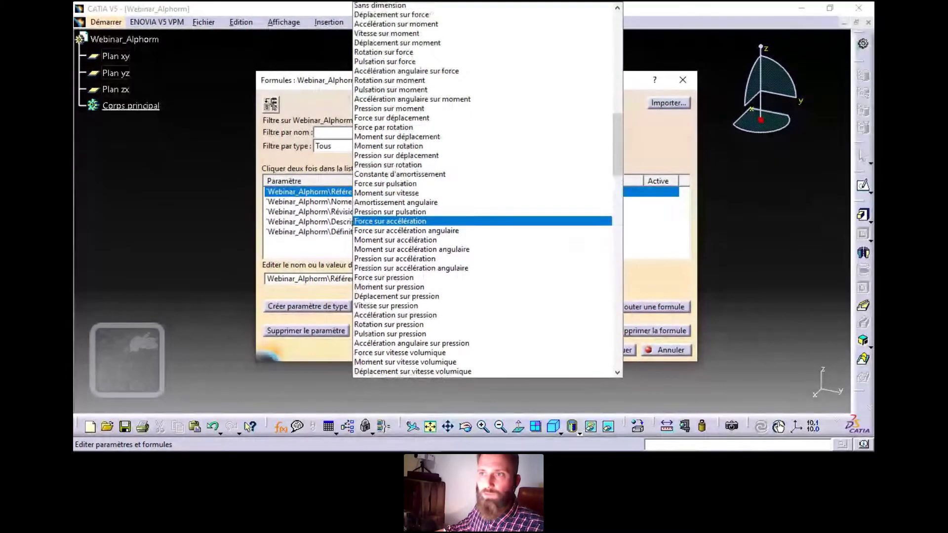
{"action": "scroll", "coordinate": [390, 216], "scroll_direction": "up", "scroll_amount": 11}
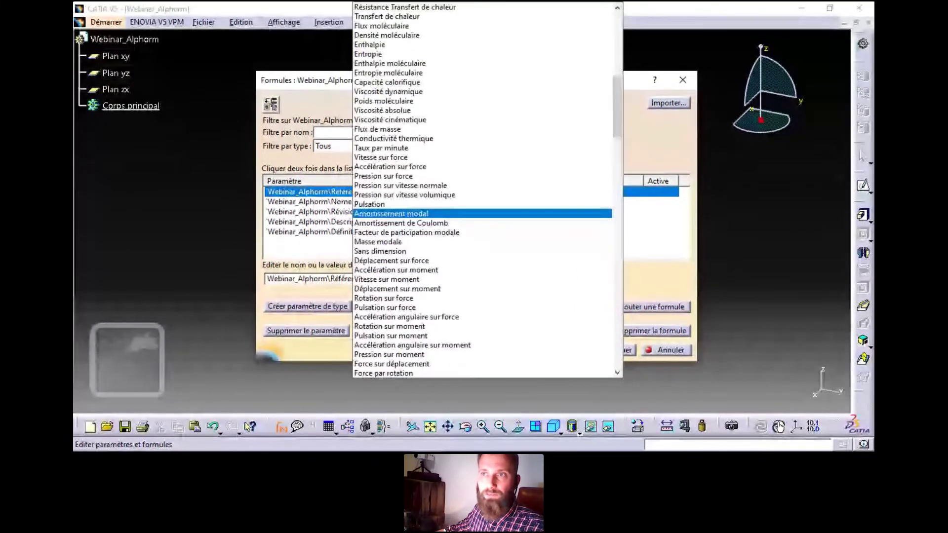
{"action": "scroll", "coordinate": [390, 213], "scroll_direction": "up", "scroll_amount": 3}
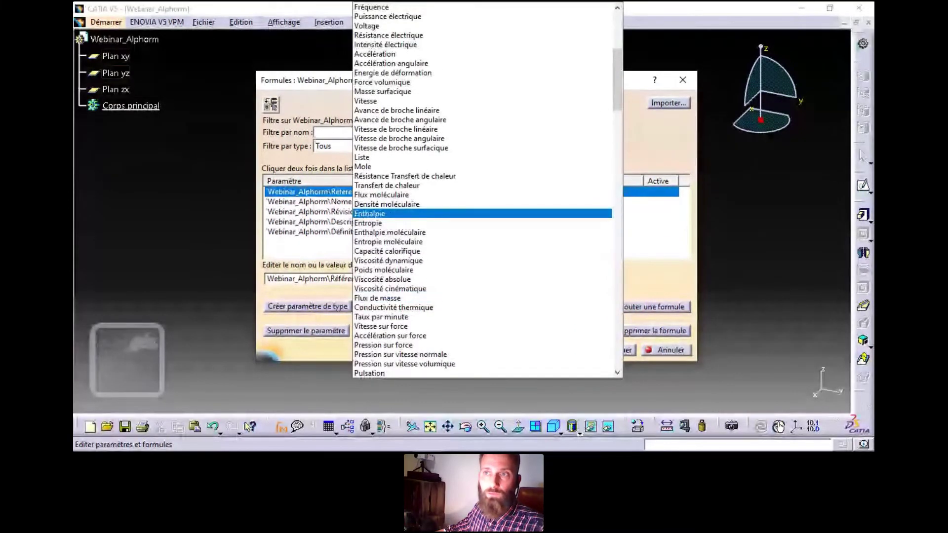
{"action": "scroll", "coordinate": [390, 214], "scroll_direction": "up", "scroll_amount": 5}
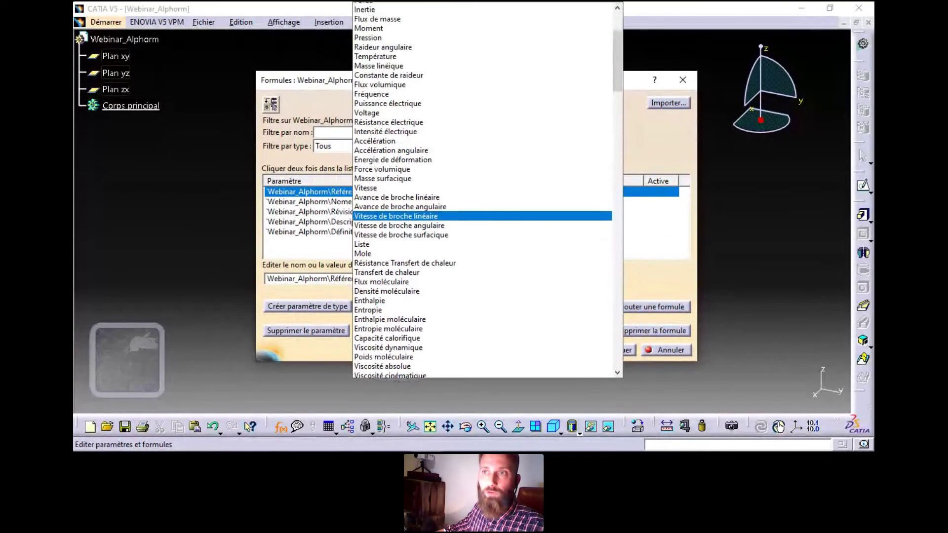
{"action": "scroll", "coordinate": [390, 213], "scroll_direction": "up", "scroll_amount": 2}
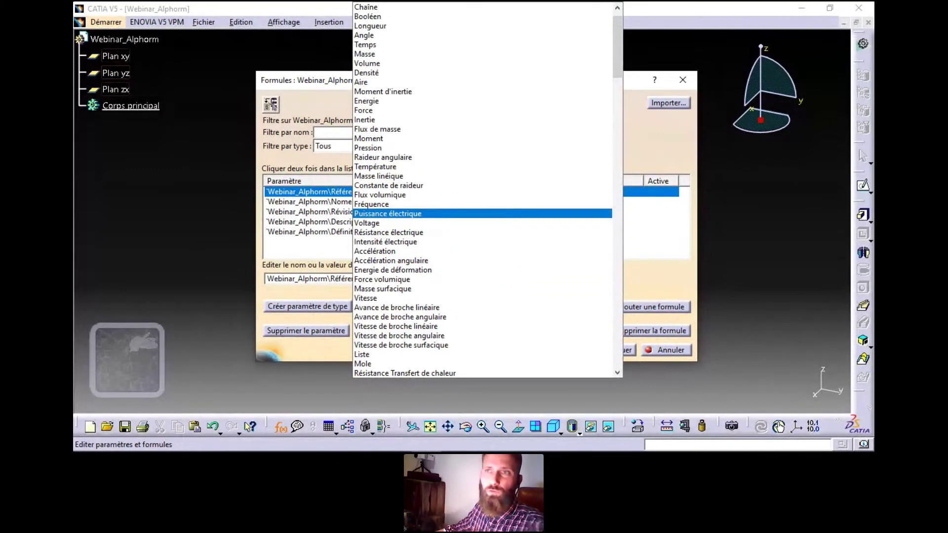
{"action": "key", "text": "Escape"}
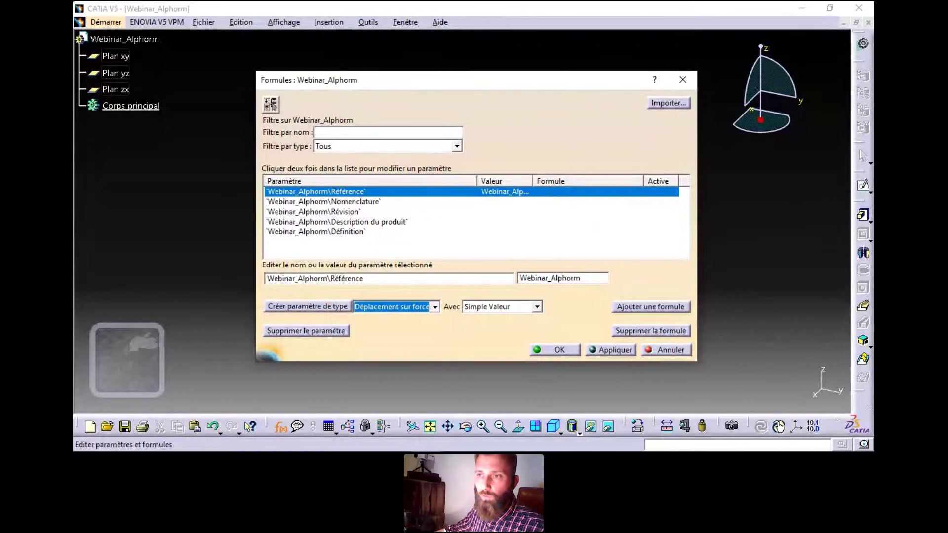
{"action": "scroll", "coordinate": [395, 307], "scroll_direction": "down", "scroll_amount": 5}
{"action": "left_click", "coordinate": [435, 307]}
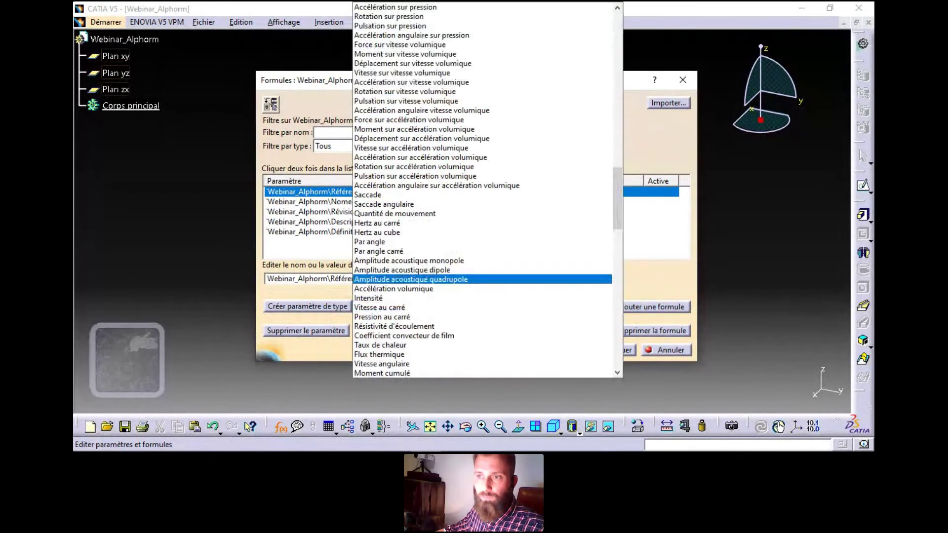
{"action": "scroll", "coordinate": [435, 274], "scroll_direction": "down", "scroll_amount": 7}
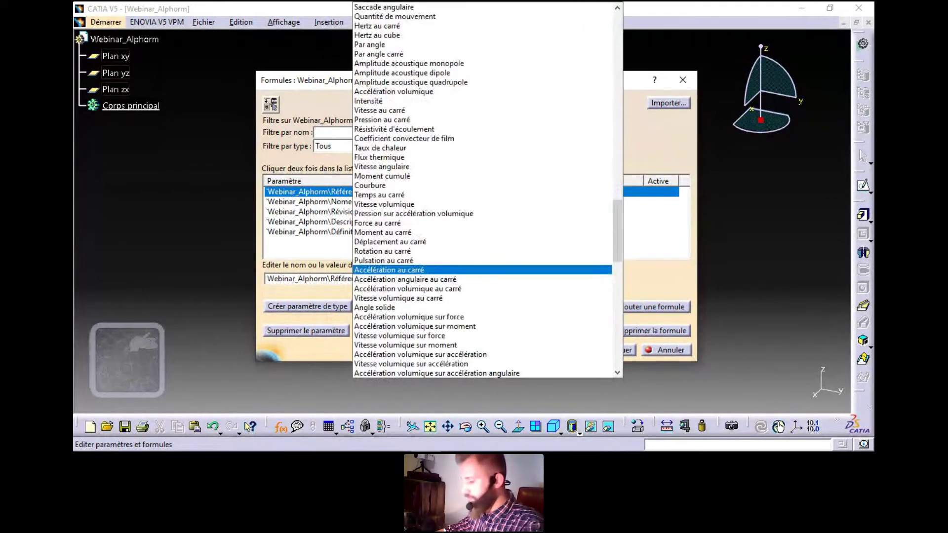
{"action": "key", "text": "Escape"}
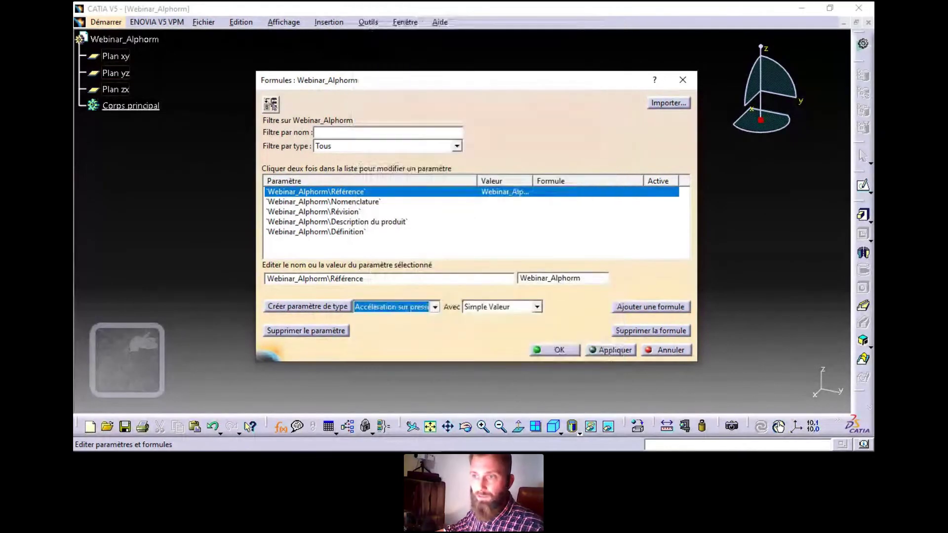
{"action": "key", "text": "l"}
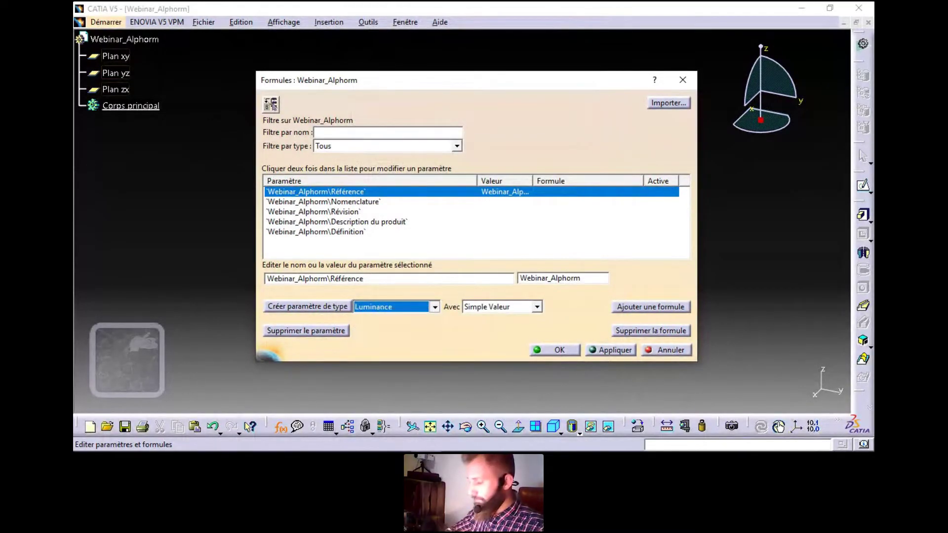
{"action": "key", "text": "n"}
{"action": "key", "text": "l"}
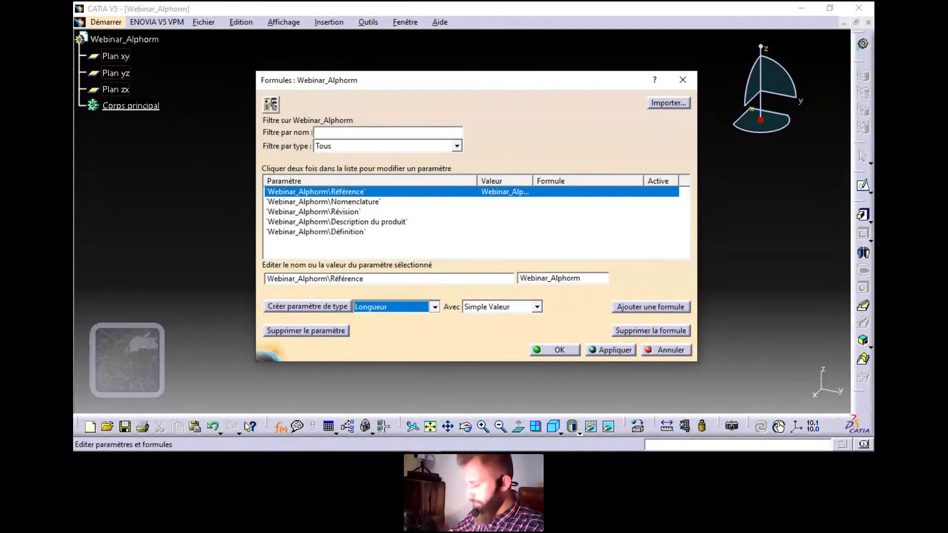
{"action": "key", "text": "n"}
{"action": "key", "text": "e"}
{"action": "key", "text": "r"}
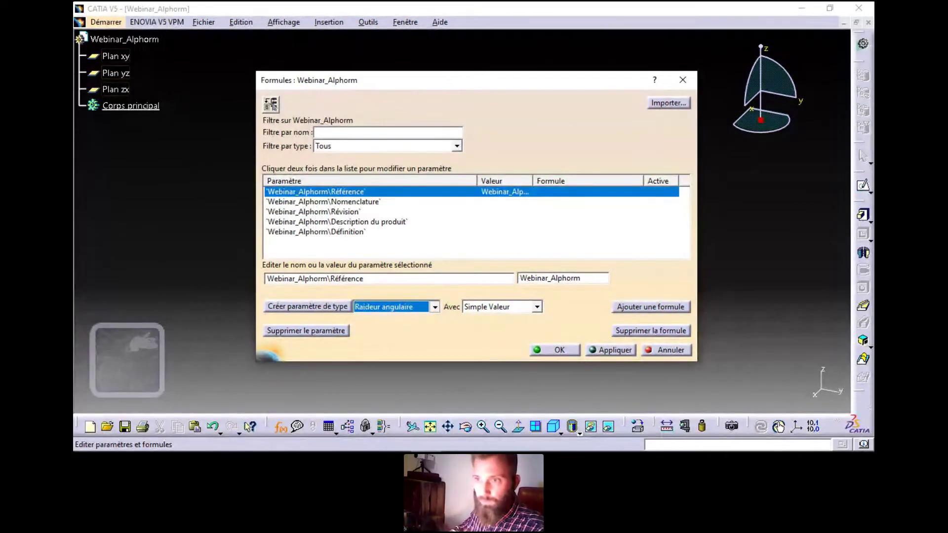
{"action": "key", "text": "l"}
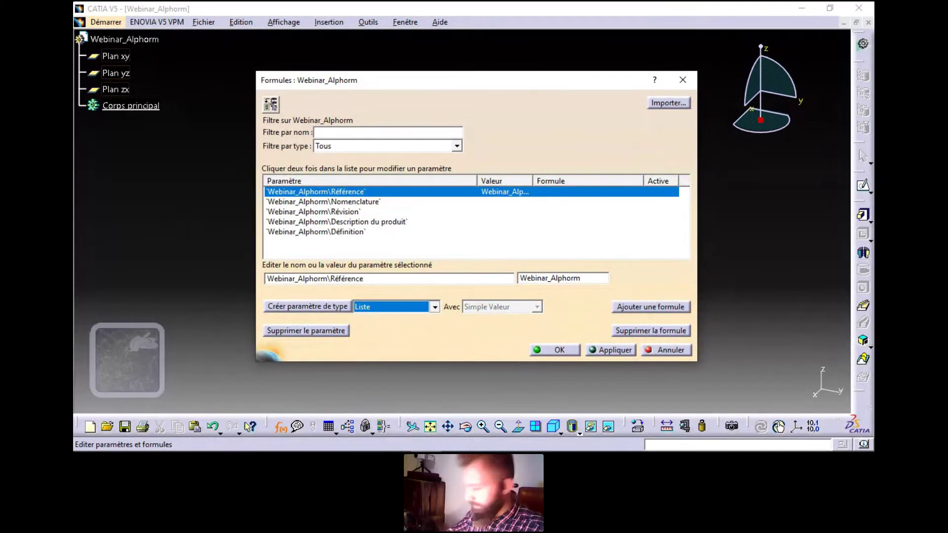
{"action": "key", "text": "l"}
{"action": "key", "text": "Down"}
{"action": "key", "text": "Down"}
{"action": "key", "text": "Down"}
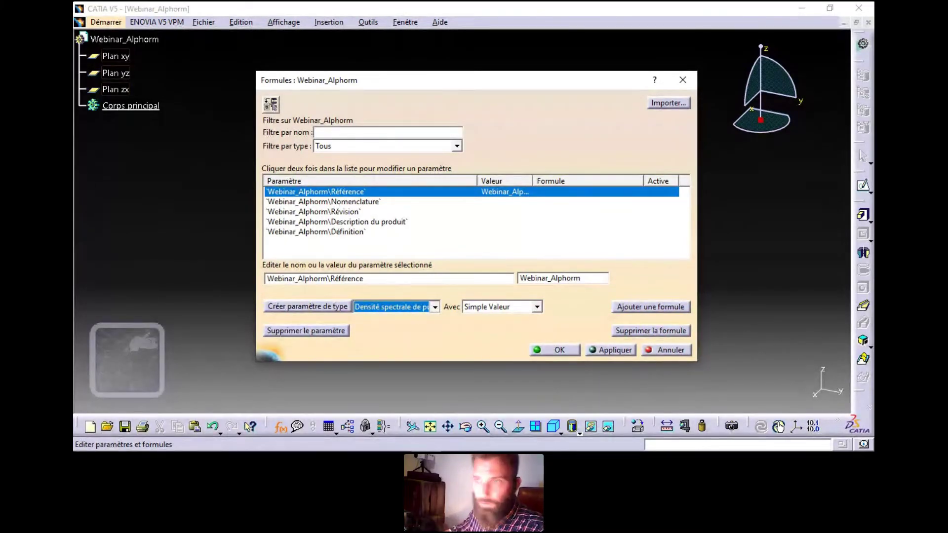
{"action": "key", "text": "Escape"}
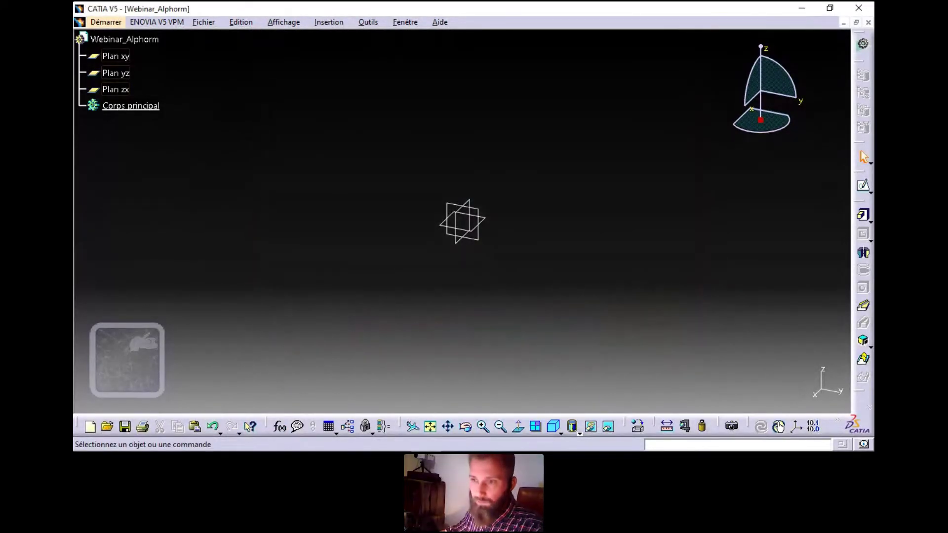
Open the formula editor for Webinar_Alphorm and set the type of the new parameter to Longueur.
{"action": "left_click", "coordinate": [280, 427]}
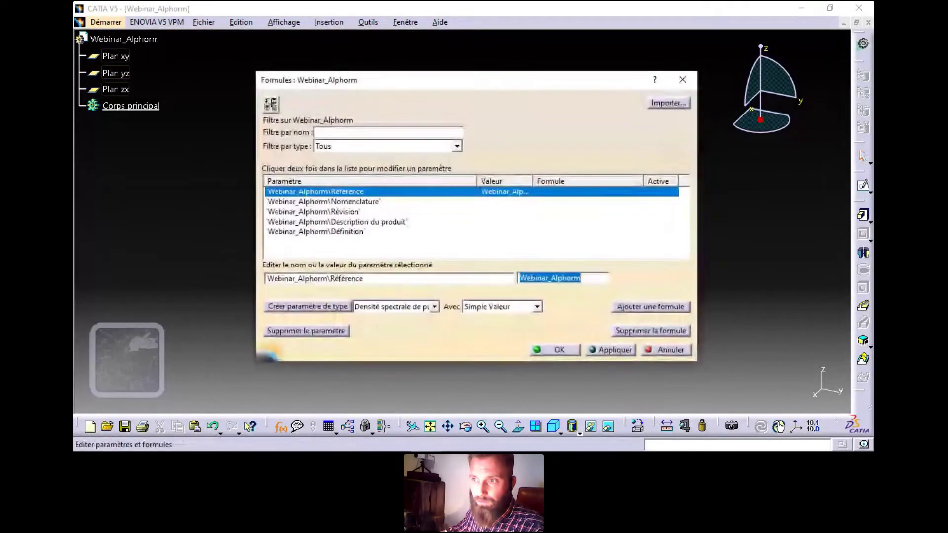
{"action": "left_click", "coordinate": [434, 307]}
{"action": "left_click", "coordinate": [434, 307]}
{"action": "left_click", "coordinate": [434, 307]}
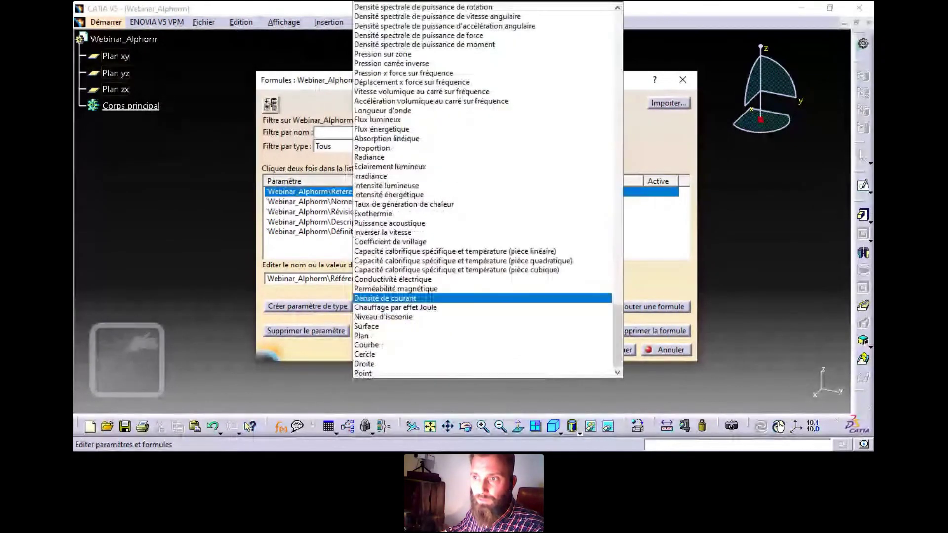
{"action": "scroll", "coordinate": [482, 200], "scroll_direction": "up", "scroll_amount": 3}
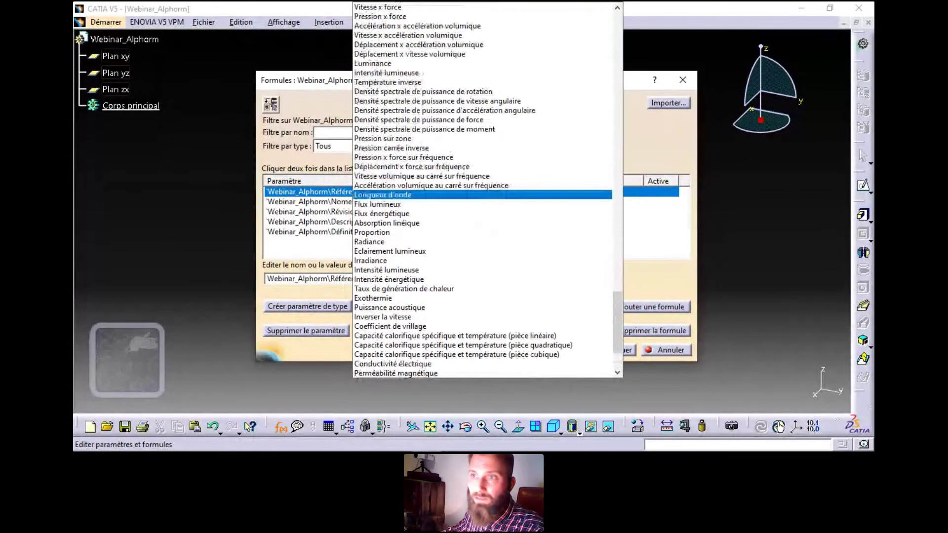
{"action": "scroll", "coordinate": [445, 194], "scroll_direction": "up", "scroll_amount": 8}
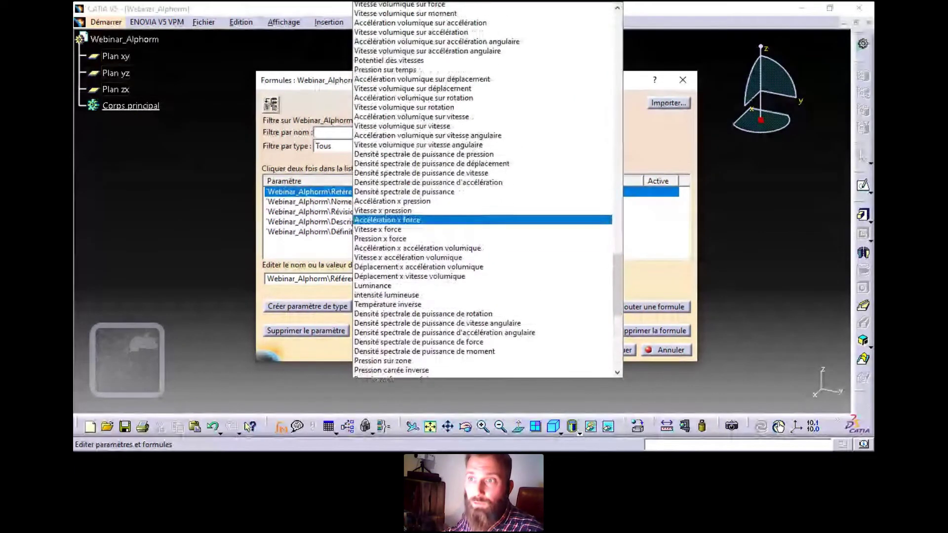
{"action": "scroll", "coordinate": [444, 194], "scroll_direction": "up", "scroll_amount": 10}
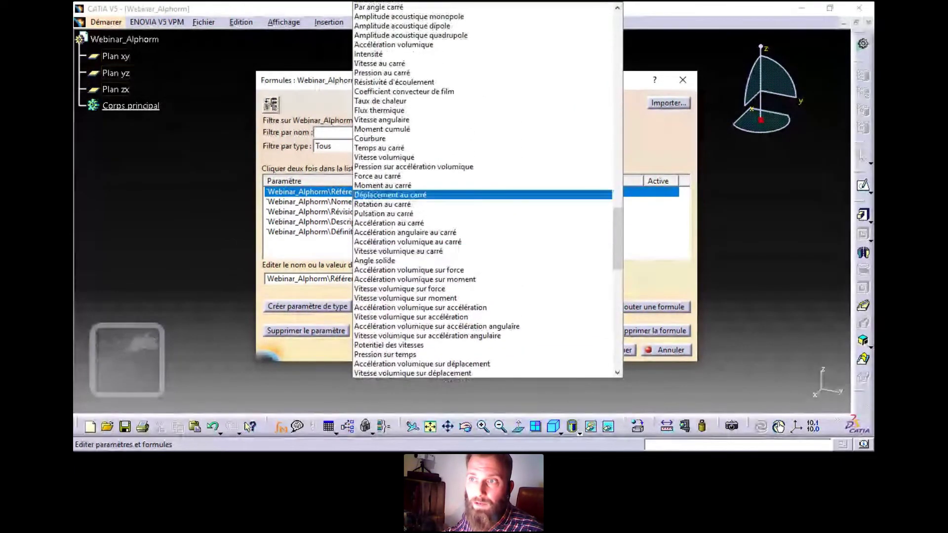
{"action": "scroll", "coordinate": [444, 194], "scroll_direction": "up", "scroll_amount": 6}
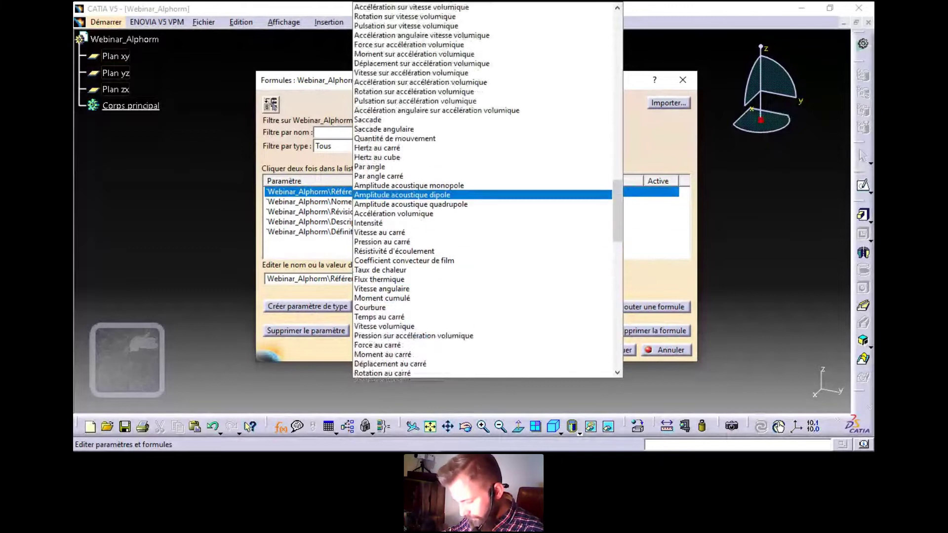
{"action": "scroll", "coordinate": [444, 195], "scroll_direction": "up", "scroll_amount": 3}
{"action": "scroll", "coordinate": [445, 194], "scroll_direction": "up", "scroll_amount": 15}
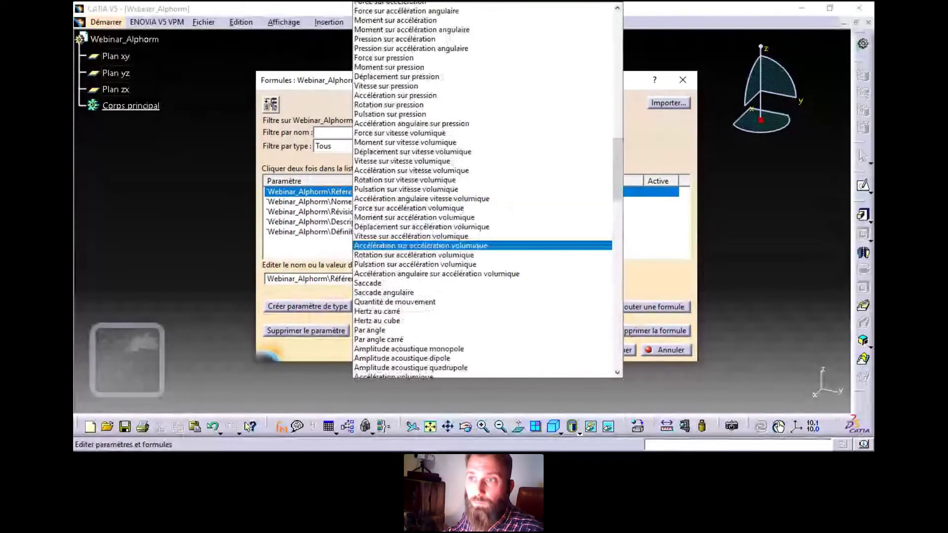
{"action": "scroll", "coordinate": [444, 194], "scroll_direction": "up", "scroll_amount": 15}
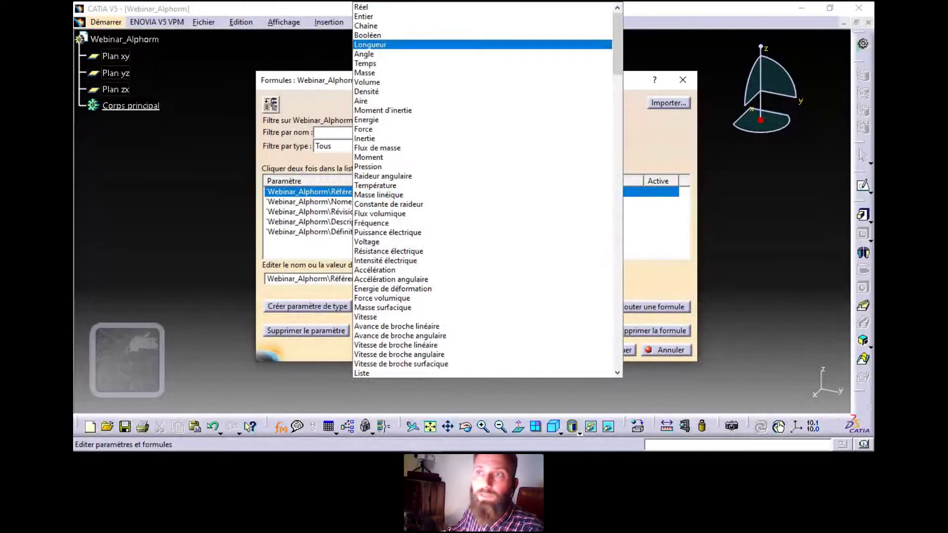
{"action": "left_click", "coordinate": [370, 45]}
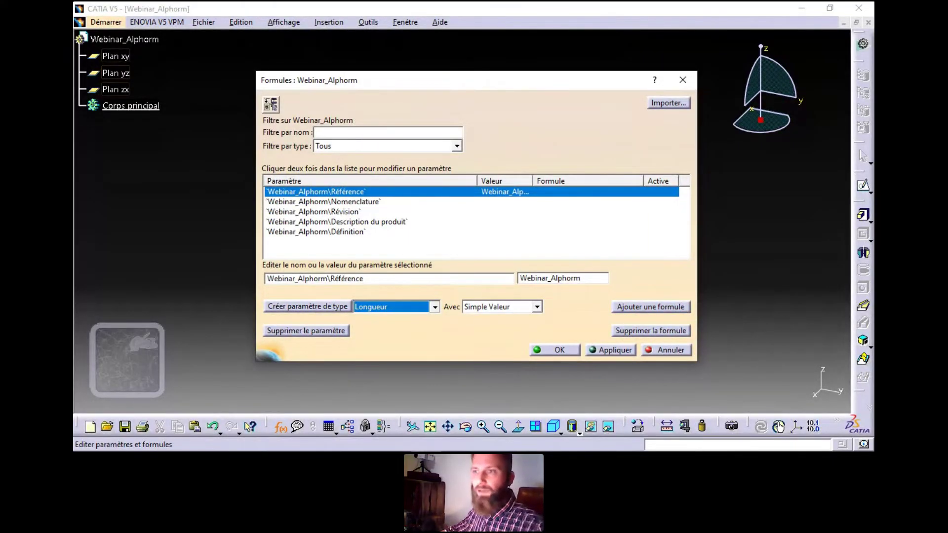
Create the length parameter with Simple Valeur and name it Longueur_1.
{"action": "left_click", "coordinate": [537, 307]}
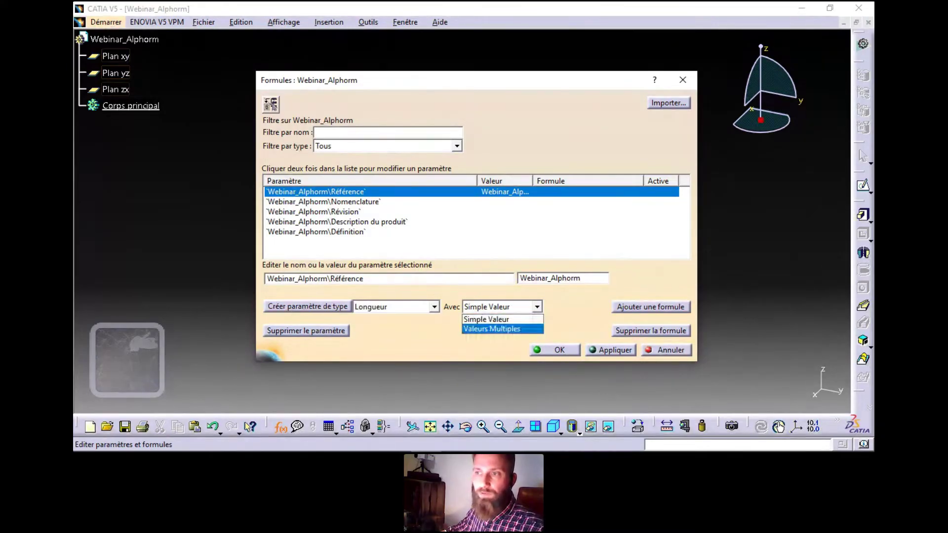
{"action": "left_click", "coordinate": [487, 319]}
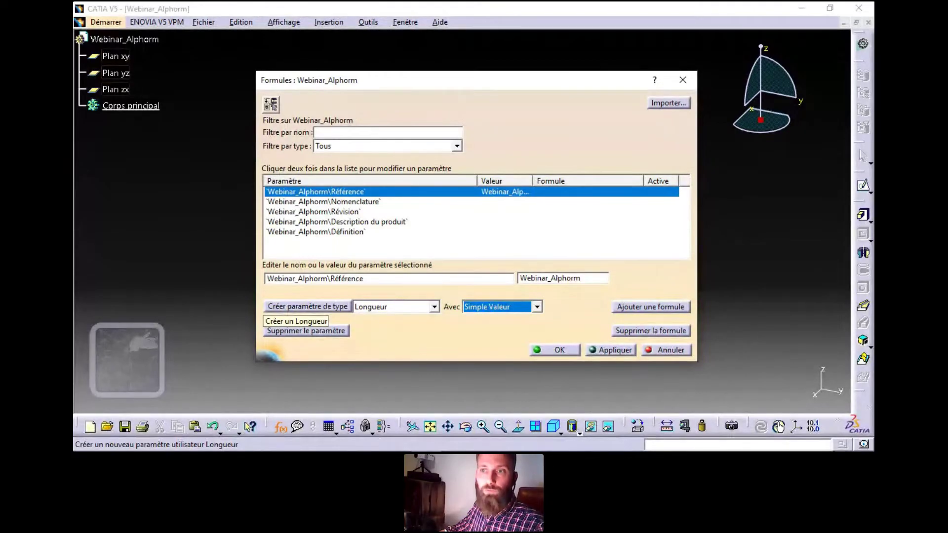
{"action": "left_click", "coordinate": [307, 307]}
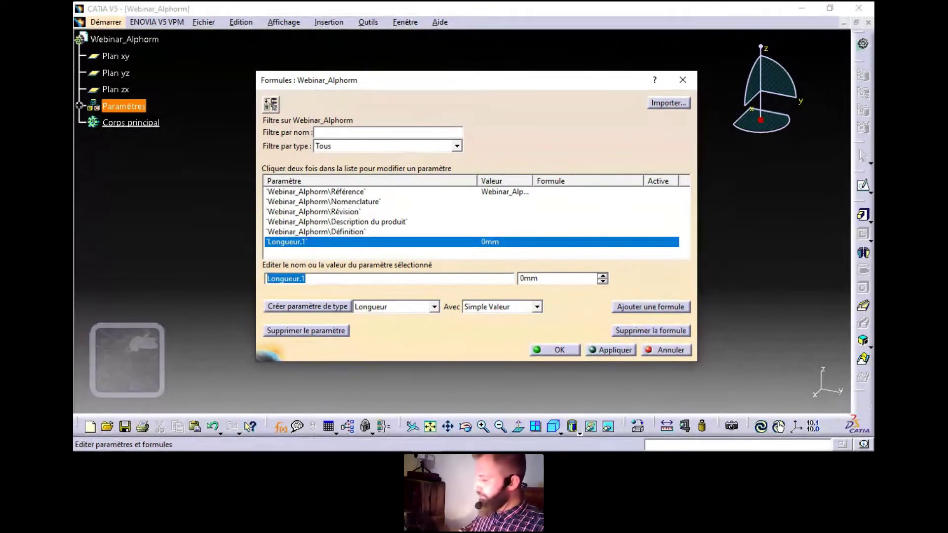
{"action": "type", "text": "Longue"}
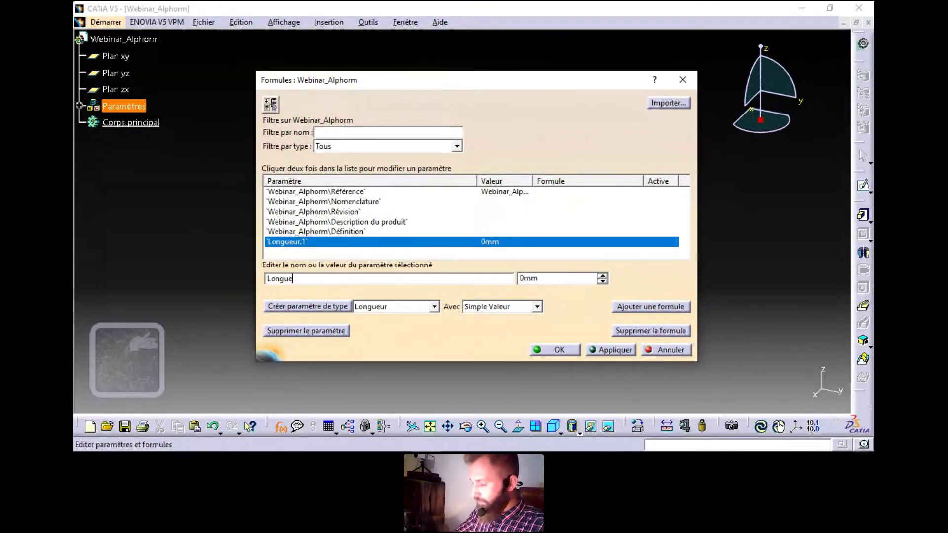
{"action": "type", "text": "ur_"}
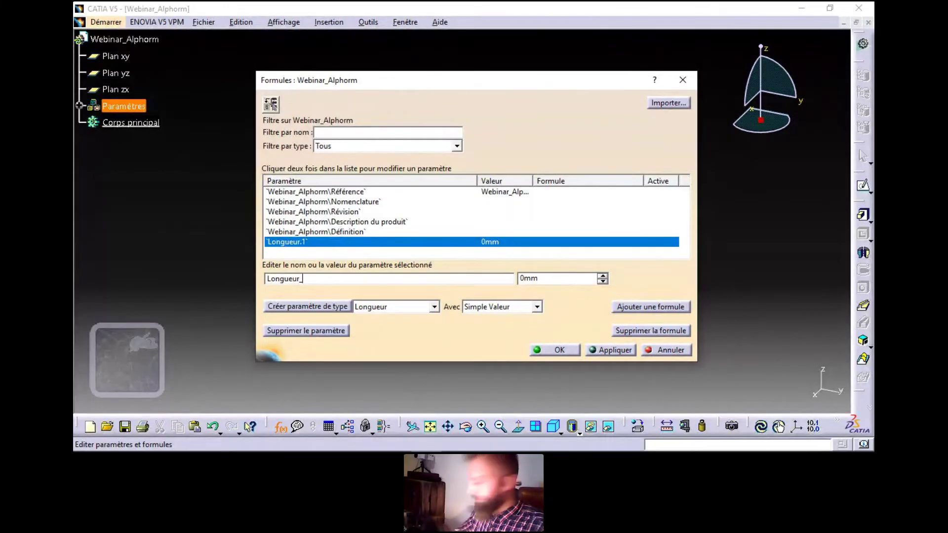
{"action": "type", "text": "1"}
{"action": "key", "text": "Tab"}
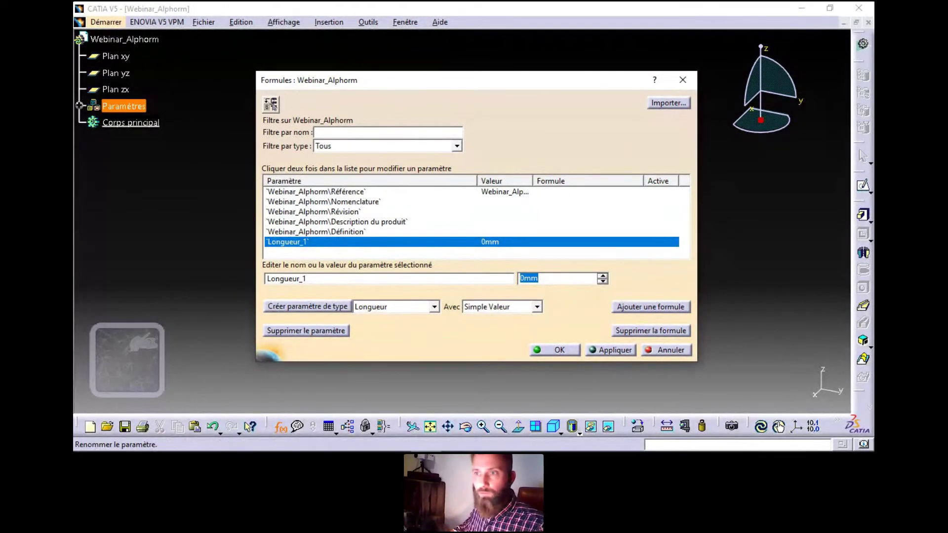
Set the value of the Longueur_1 parameter to 50 mm and validate the parameter in the formula editor.
{"action": "type", "text": "50"}
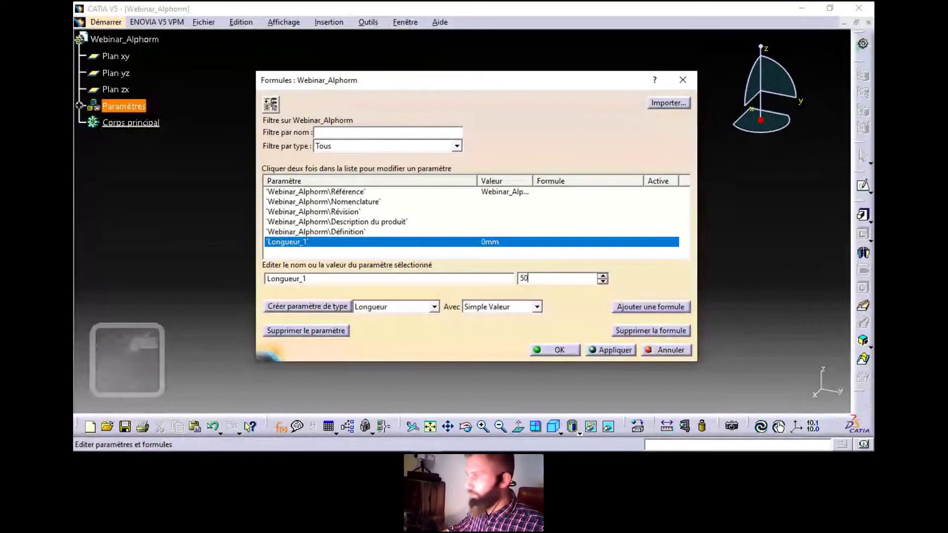
{"action": "left_click", "coordinate": [611, 349]}
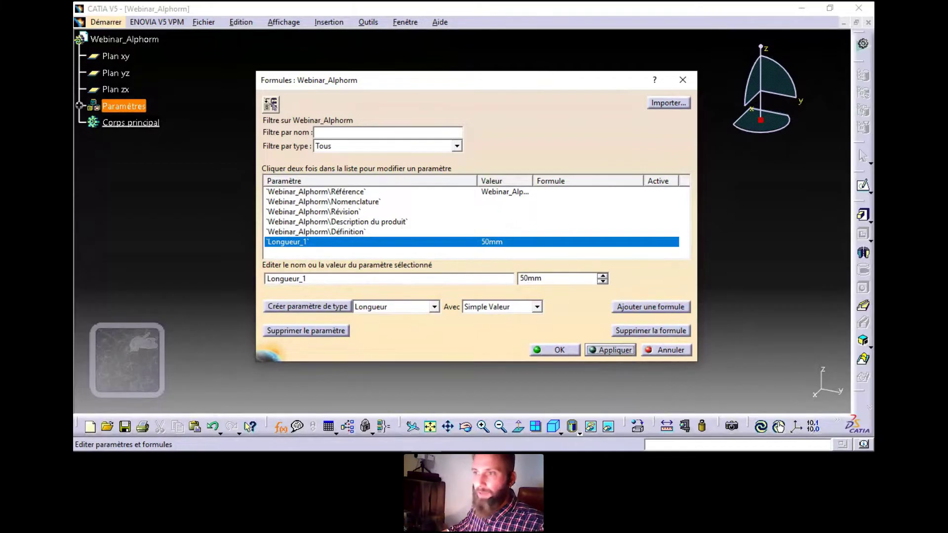
{"action": "left_click", "coordinate": [555, 350]}
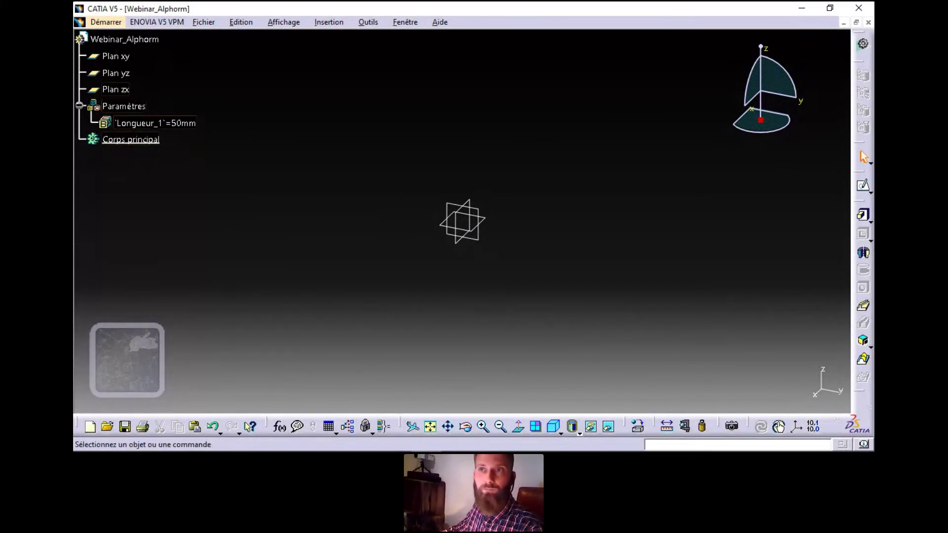
Open the program options and examine the Product Structure settings, including the customization of the specification tree.
{"action": "left_click", "coordinate": [368, 22]}
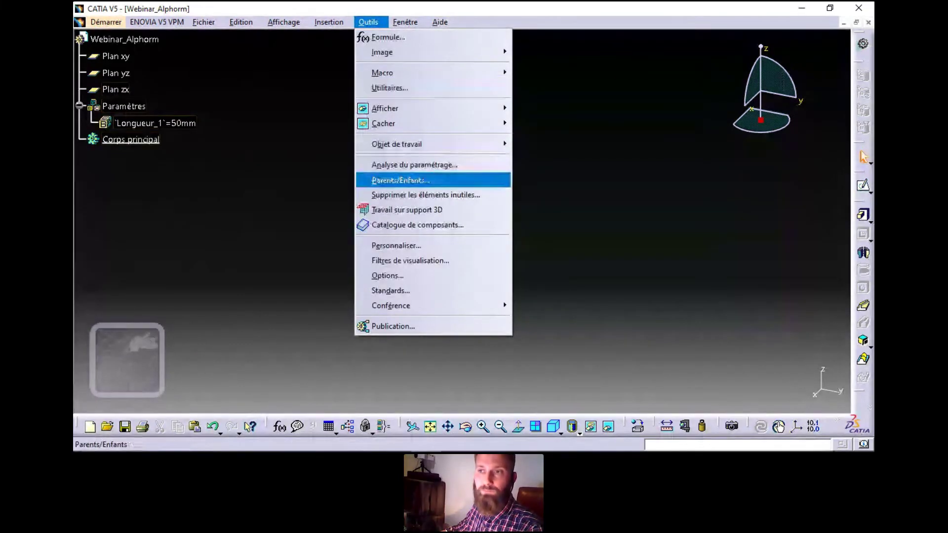
{"action": "key", "text": "Left"}
{"action": "key", "text": "Right"}
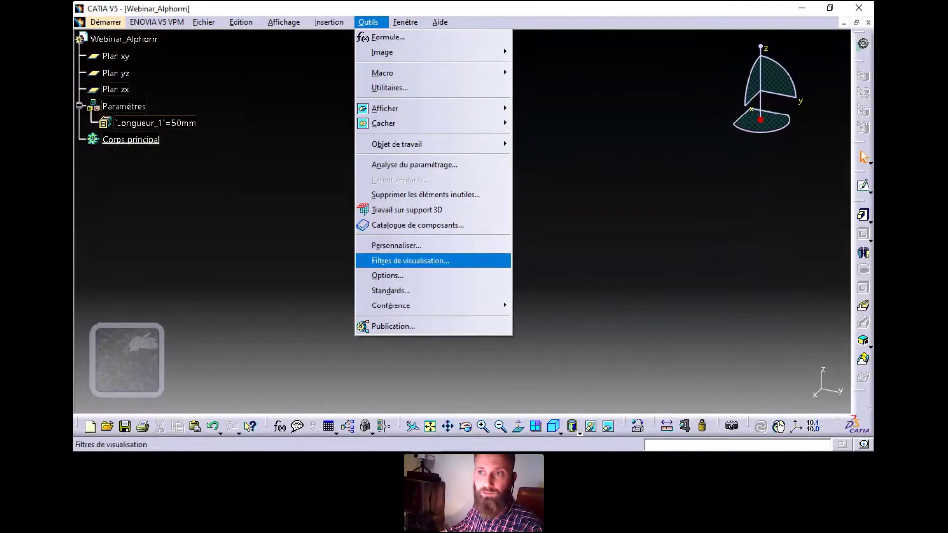
{"action": "left_click", "coordinate": [387, 276]}
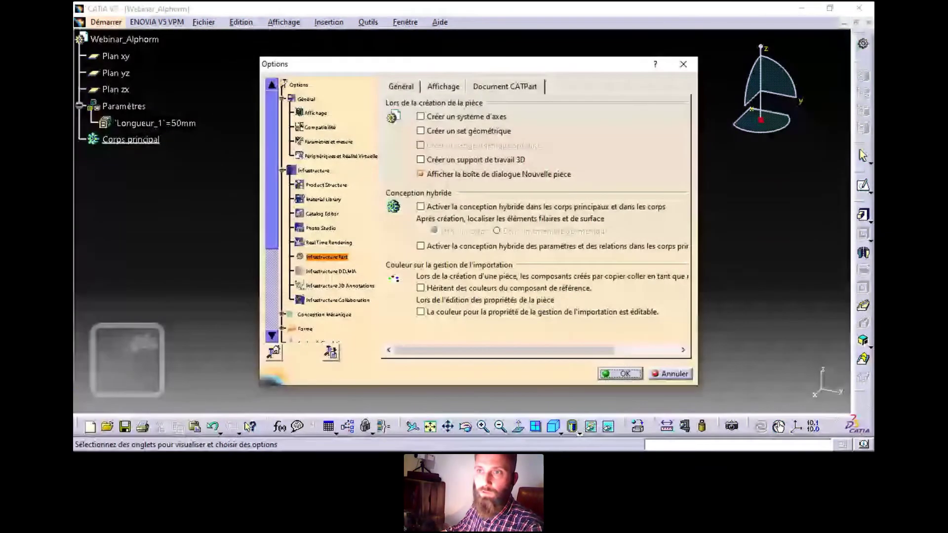
{"action": "left_click", "coordinate": [326, 184]}
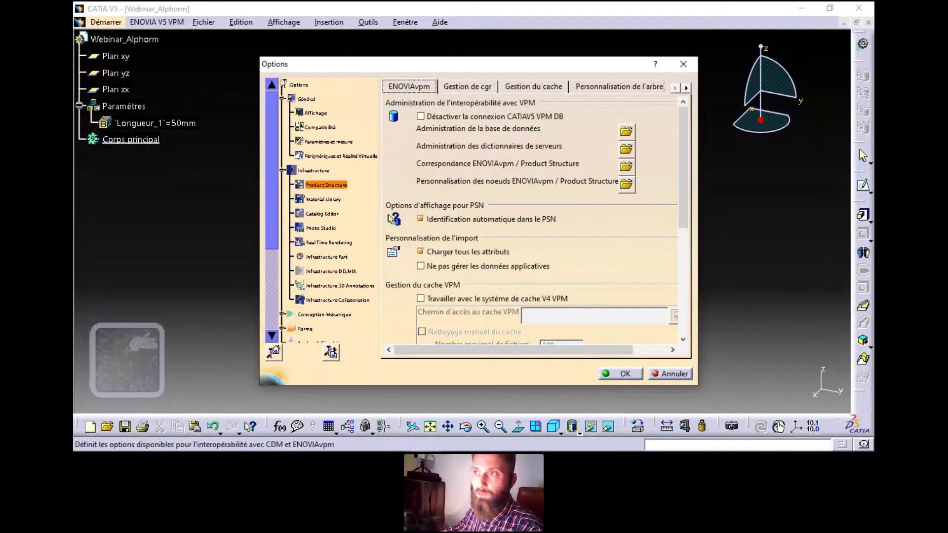
{"action": "left_click", "coordinate": [686, 87]}
{"action": "left_click", "coordinate": [686, 88]}
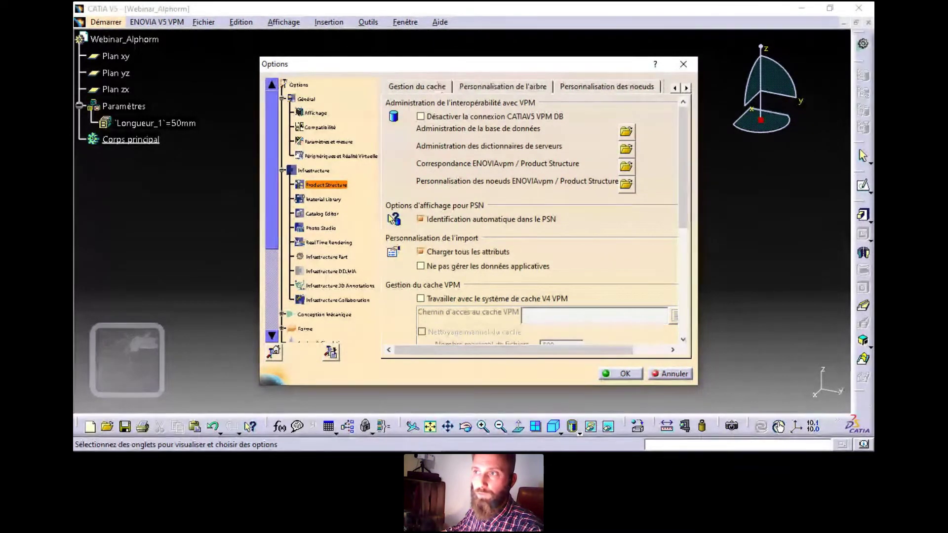
{"action": "left_click", "coordinate": [503, 86]}
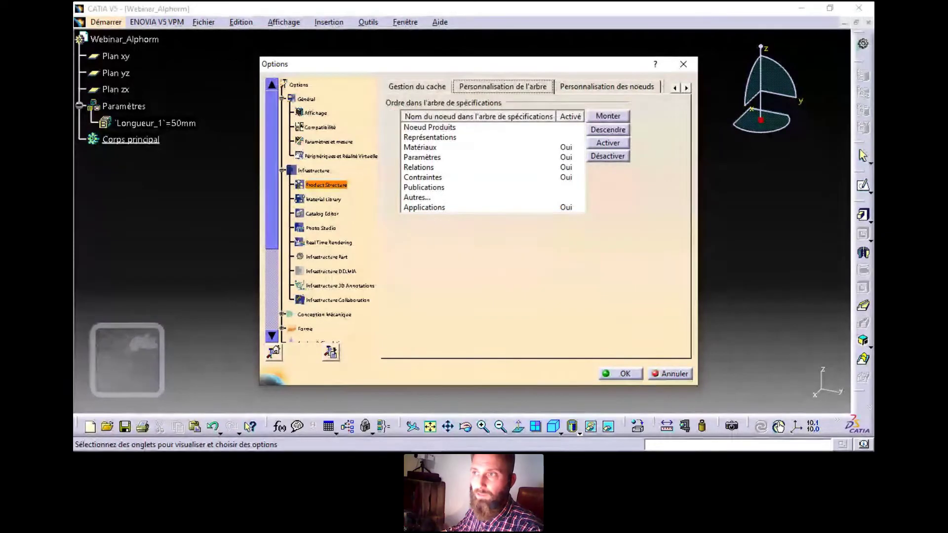
{"action": "left_click", "coordinate": [686, 88]}
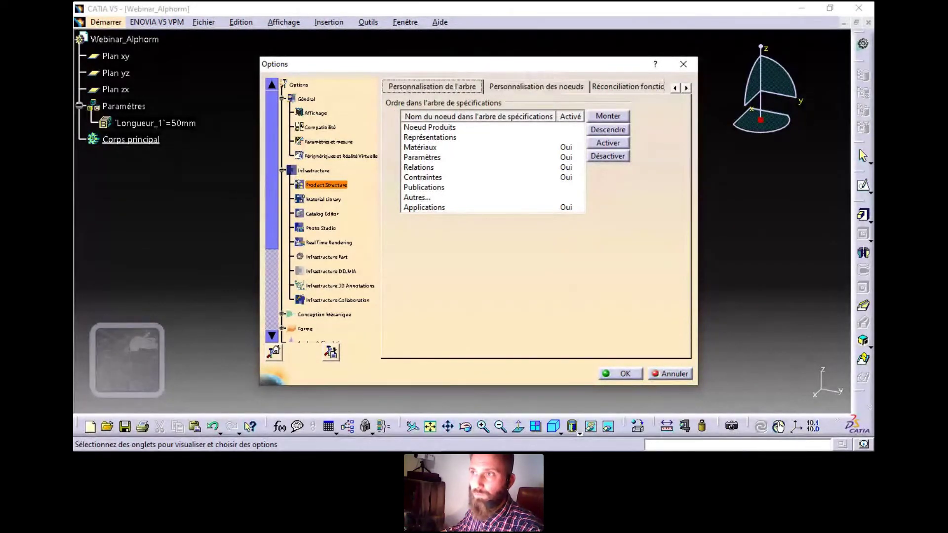
{"action": "left_click", "coordinate": [687, 87]}
{"action": "left_click", "coordinate": [687, 88]}
{"action": "left_click", "coordinate": [687, 87]}
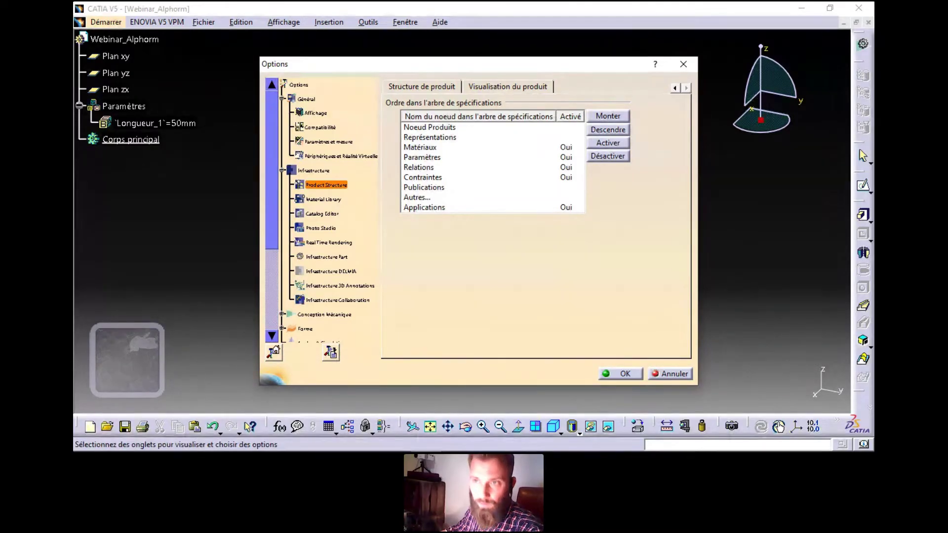
Examine the Infrastructure Part general, display and CATPart document options, including the display of parameters and relations in the tree.
{"action": "left_click", "coordinate": [327, 257]}
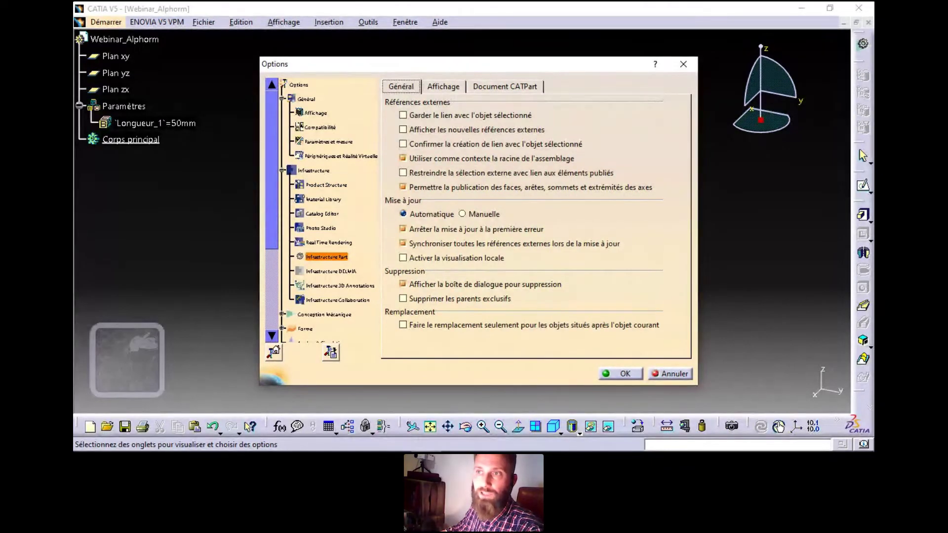
{"action": "left_click", "coordinate": [443, 87]}
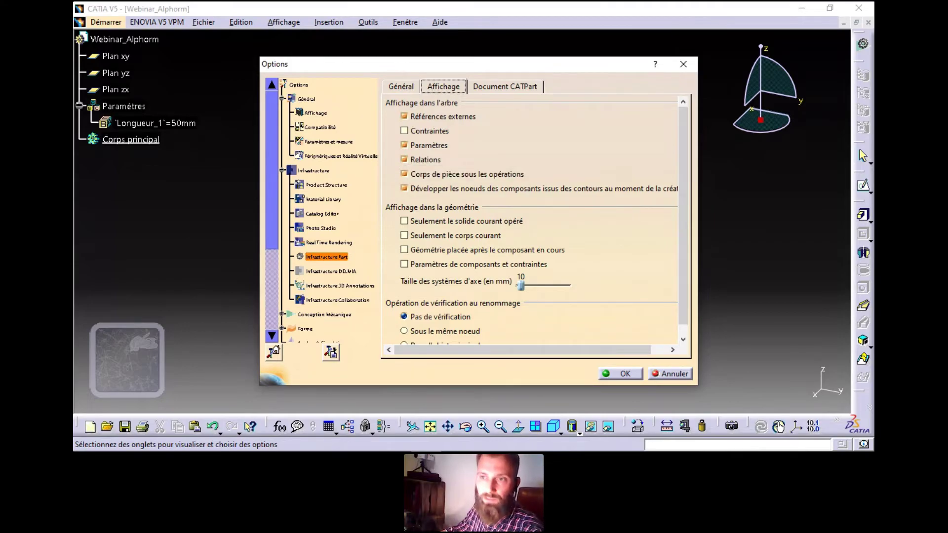
{"action": "left_click", "coordinate": [401, 87]}
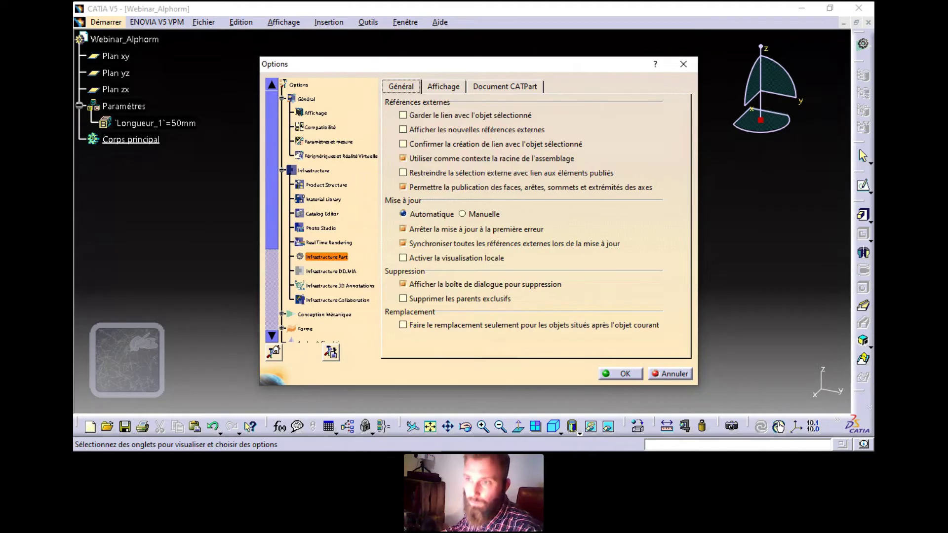
{"action": "left_click", "coordinate": [505, 86]}
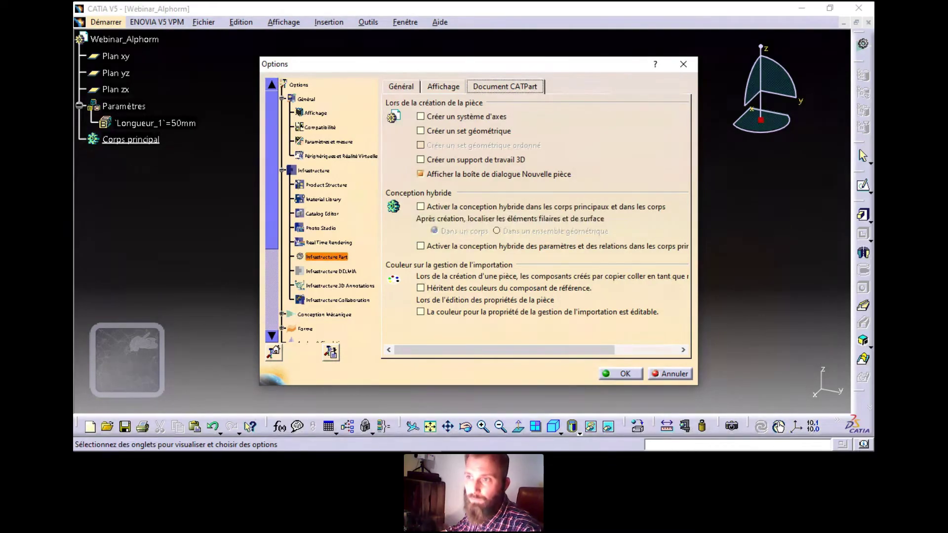
{"action": "left_click", "coordinate": [401, 86]}
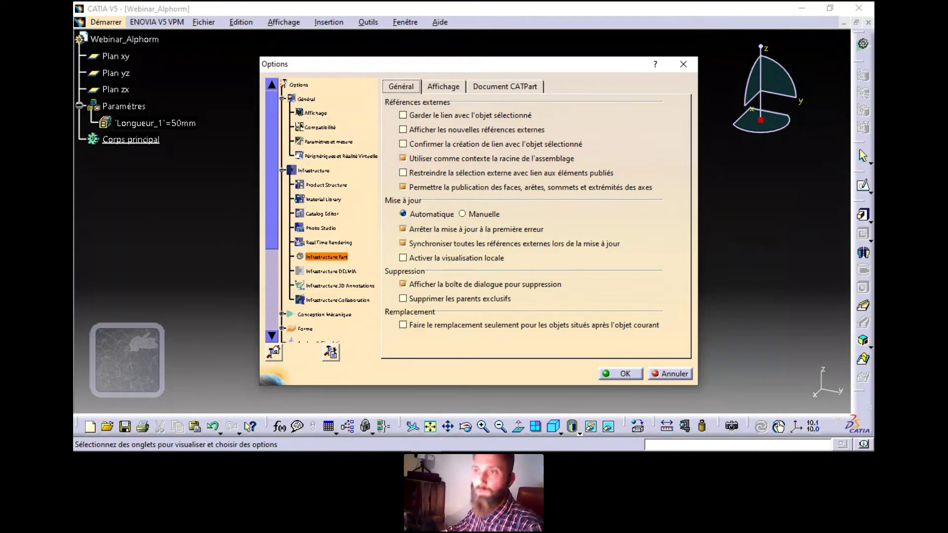
{"action": "left_click", "coordinate": [442, 86]}
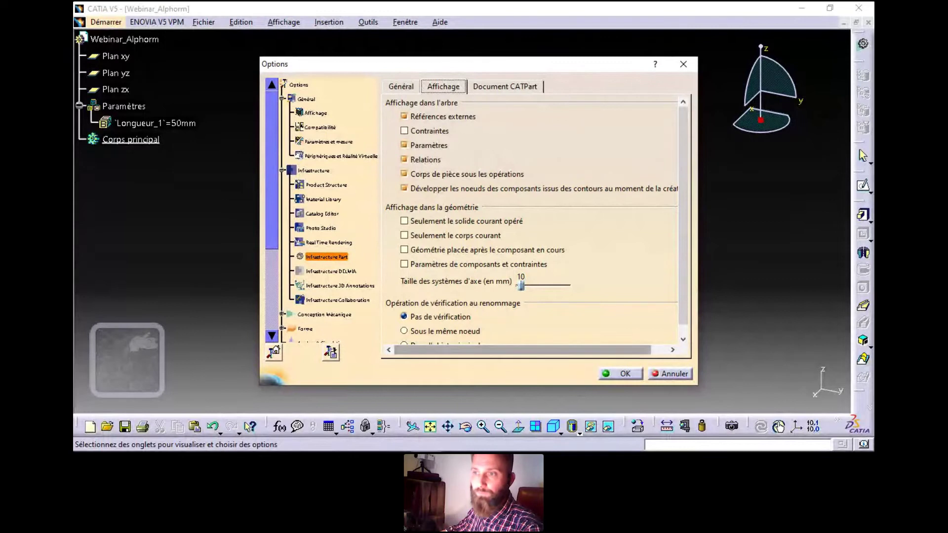
{"action": "left_click", "coordinate": [621, 374]}
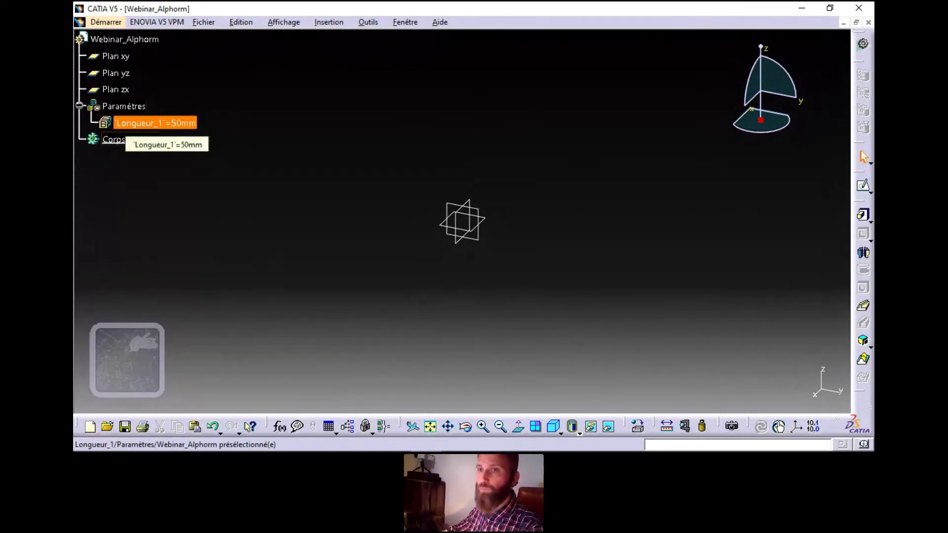
Edit the Longueur_1 parameter from the specification tree and set its value to 60 mm.
{"action": "double_click", "coordinate": [139, 123]}
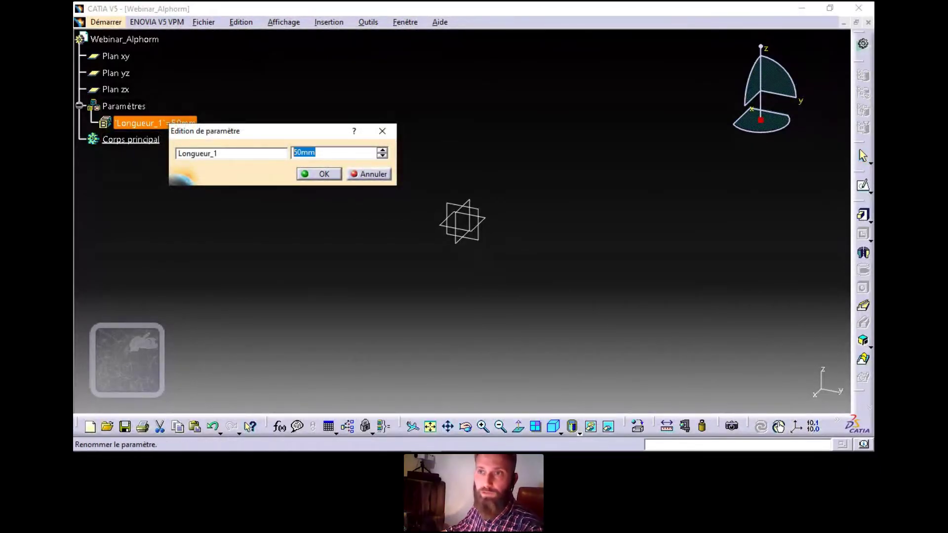
{"action": "type", "text": "60"}
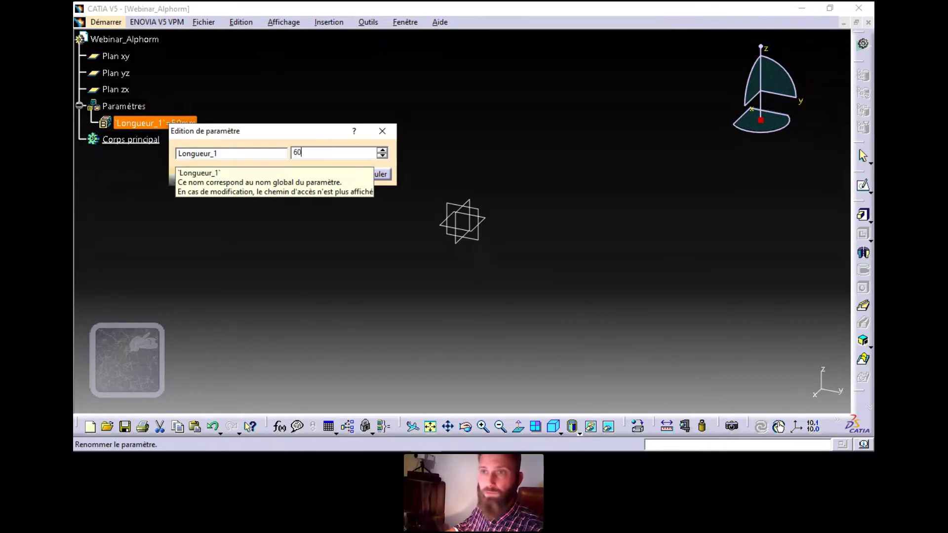
{"action": "key", "text": "Return"}
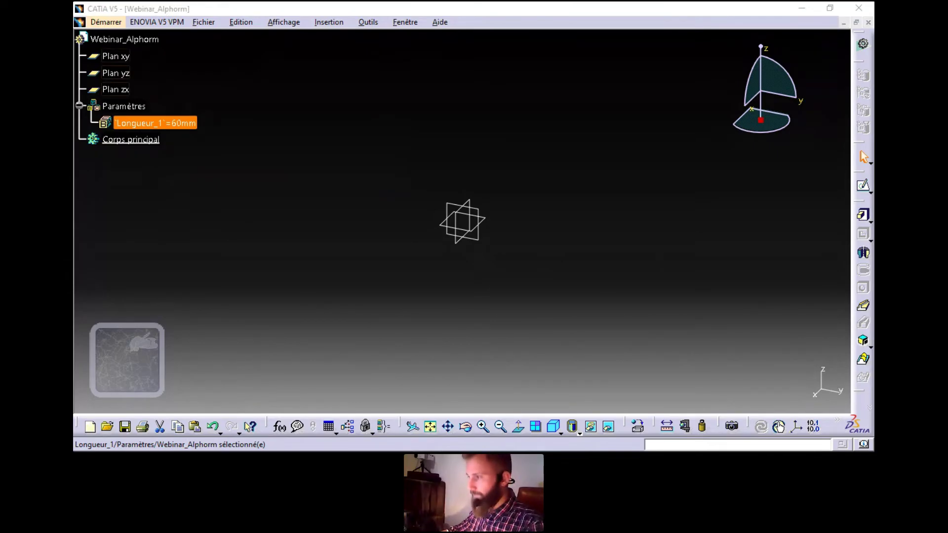
{"action": "key", "text": "alt+Tab"}
{"action": "key", "text": "Right"}
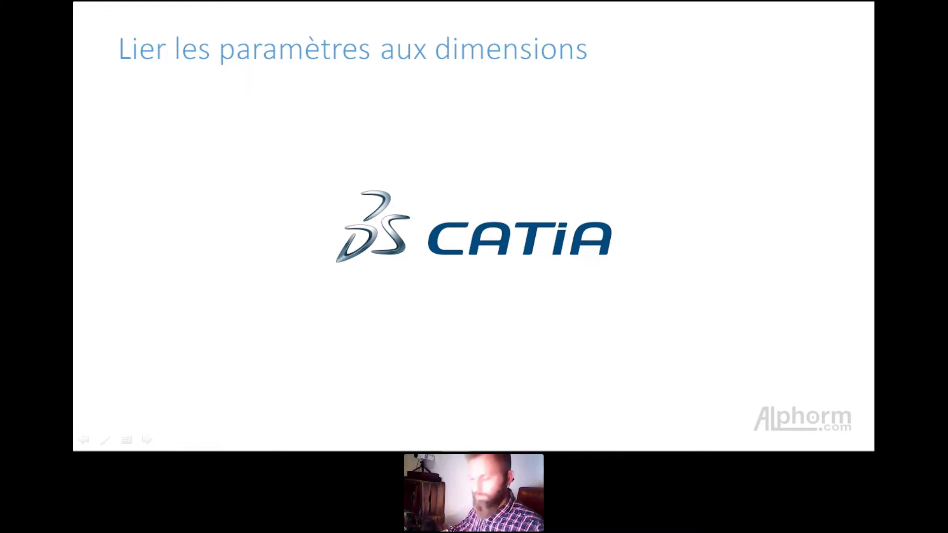
{"action": "key", "text": "alt+Tab"}
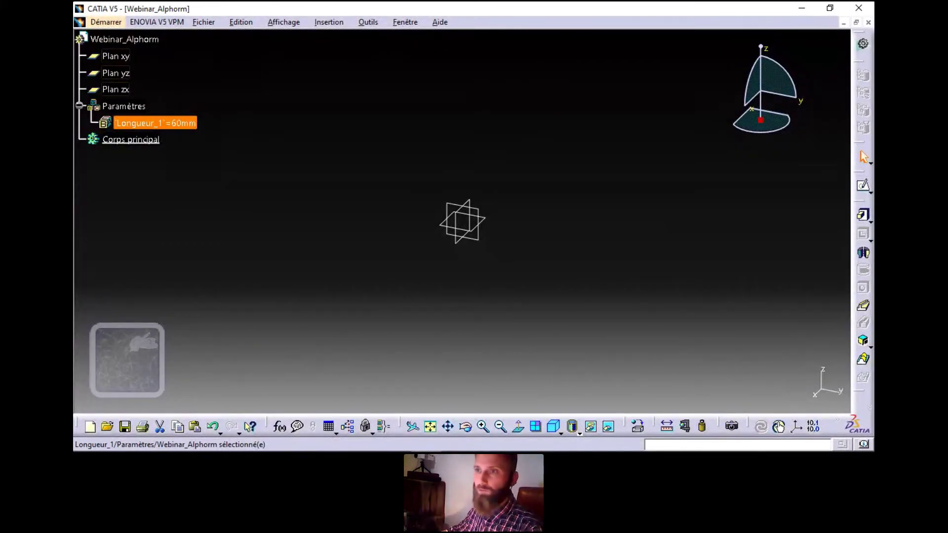
Create a sketch on the yz plane and draw a horizontal line about 129 mm long from the origin.
{"action": "left_click", "coordinate": [478, 235]}
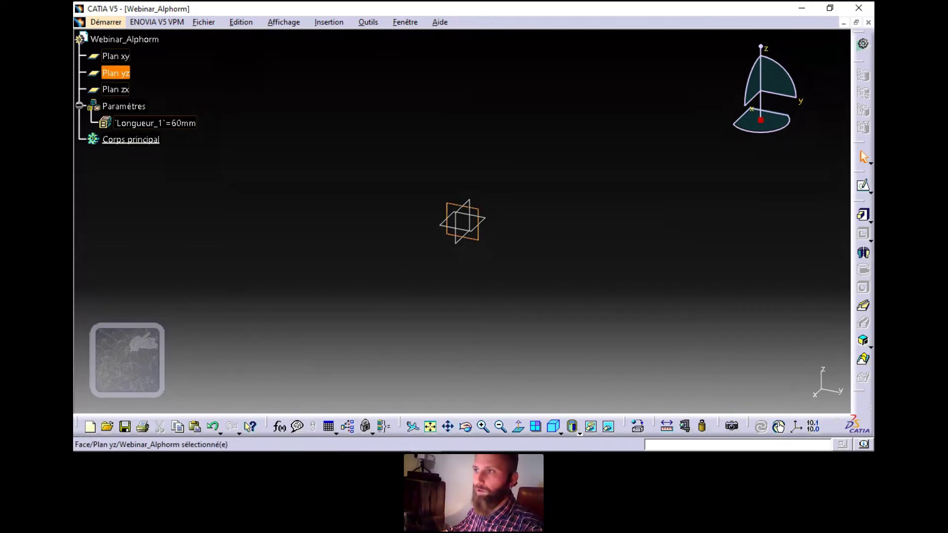
{"action": "left_click", "coordinate": [864, 186]}
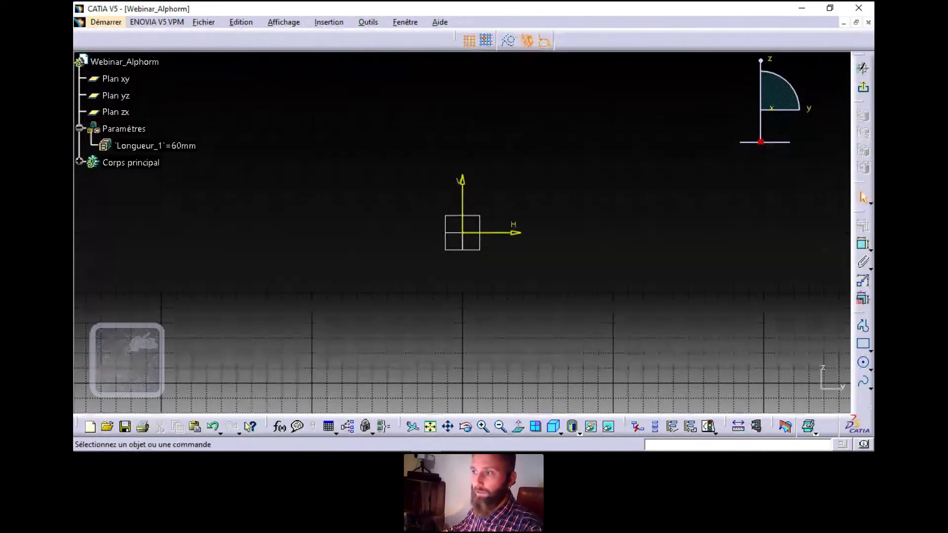
{"action": "left_click", "coordinate": [863, 326]}
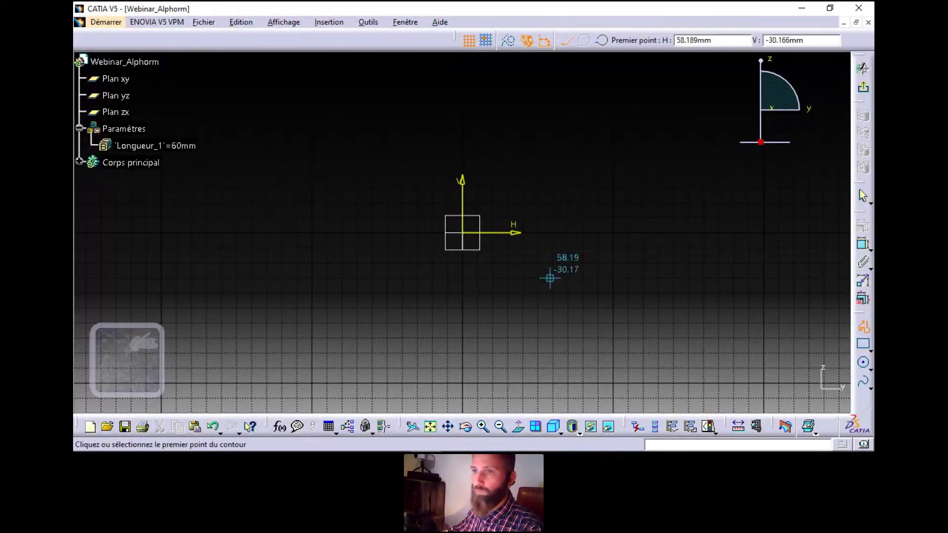
{"action": "left_click", "coordinate": [462, 232]}
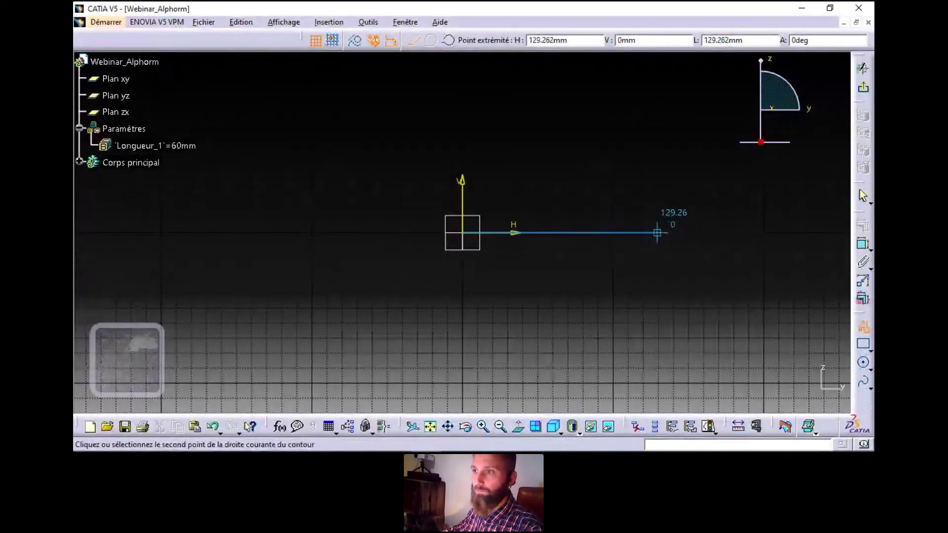
{"action": "left_click", "coordinate": [658, 232]}
{"action": "key", "text": "Escape"}
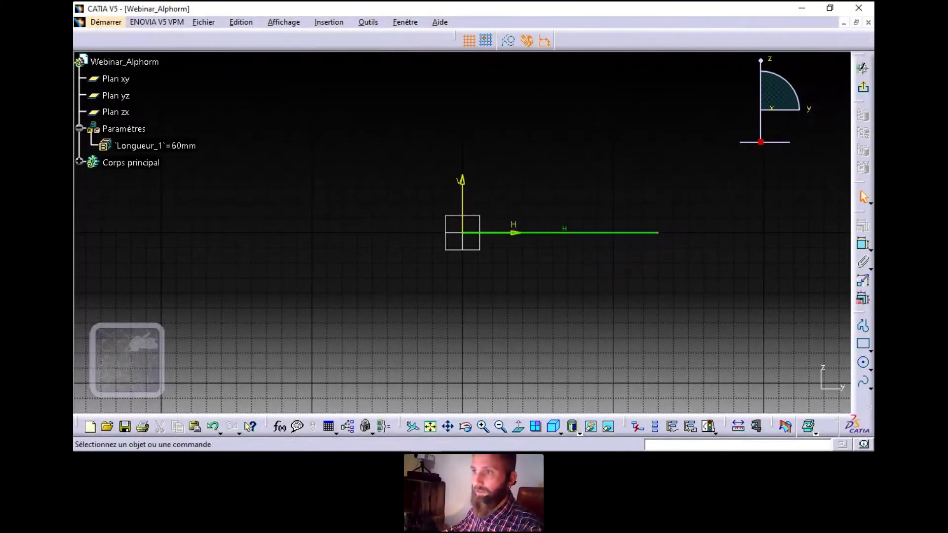
Dimension the horizontal line's length with a constraint placed above it.
{"action": "left_click", "coordinate": [863, 244]}
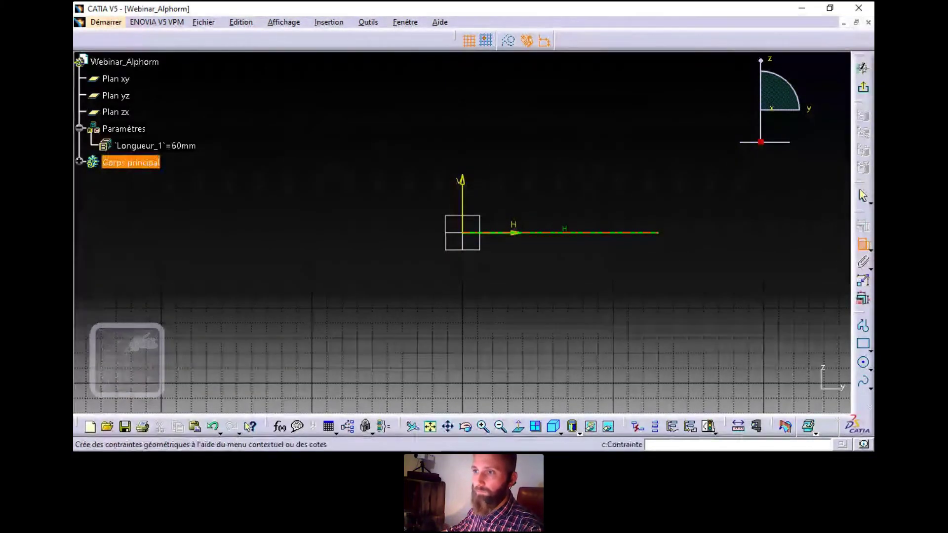
{"action": "left_click", "coordinate": [589, 233]}
{"action": "left_click", "coordinate": [559, 175]}
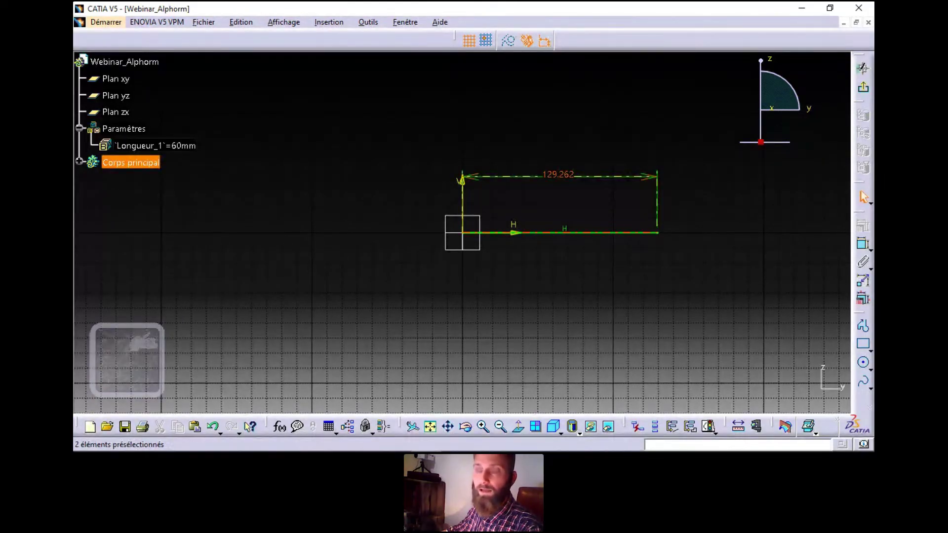
Link the line's length dimension to the Longueur_1 parameter with an equals formula.
{"action": "double_click", "coordinate": [558, 175]}
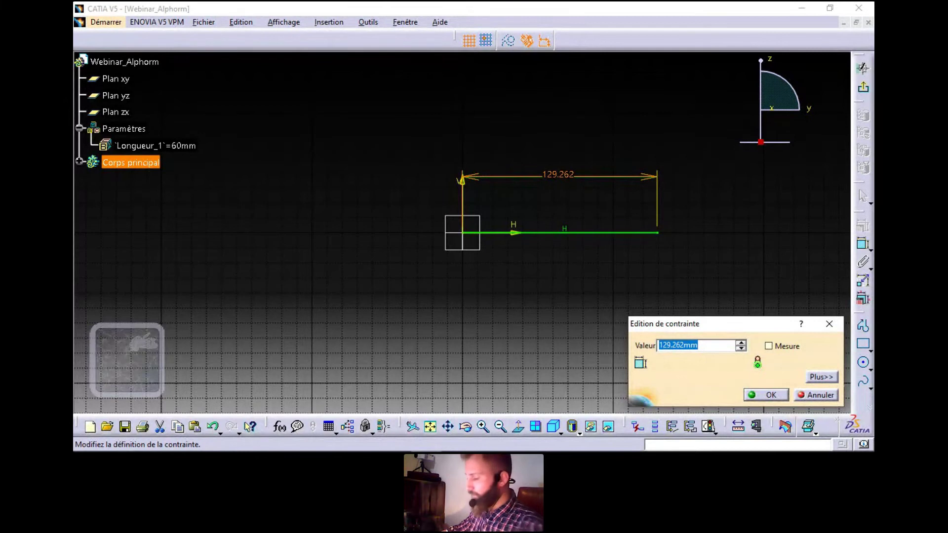
{"action": "type", "text": "="}
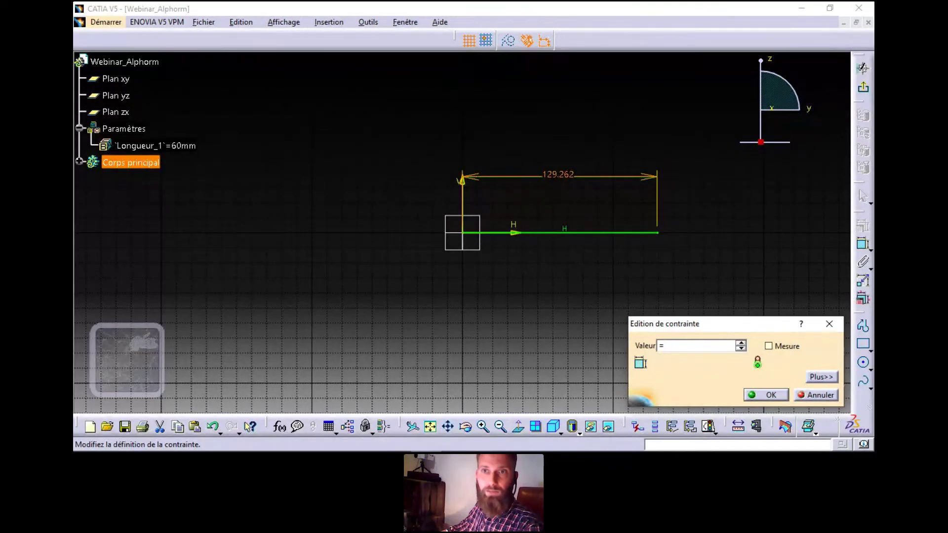
{"action": "left_click", "coordinate": [149, 146]}
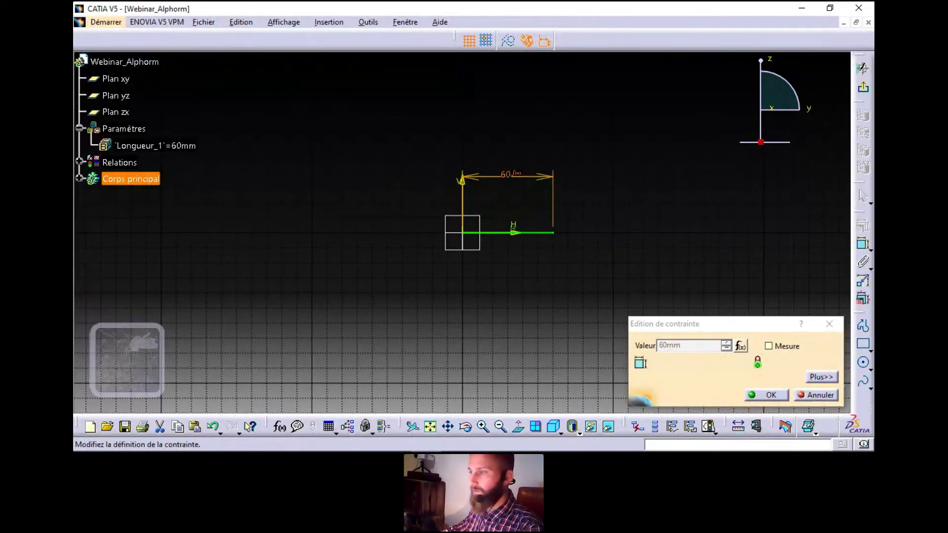
{"action": "scroll", "coordinate": [131, 121], "scroll_direction": "up", "scroll_amount": 1}
{"action": "scroll", "coordinate": [130, 121], "scroll_direction": "down", "scroll_amount": 1}
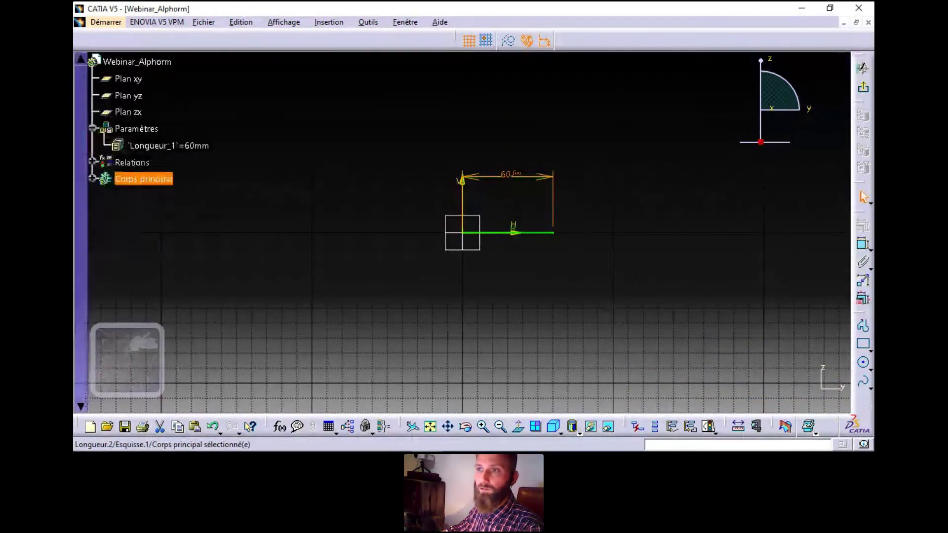
{"action": "middle_click", "coordinate": [462, 232]}
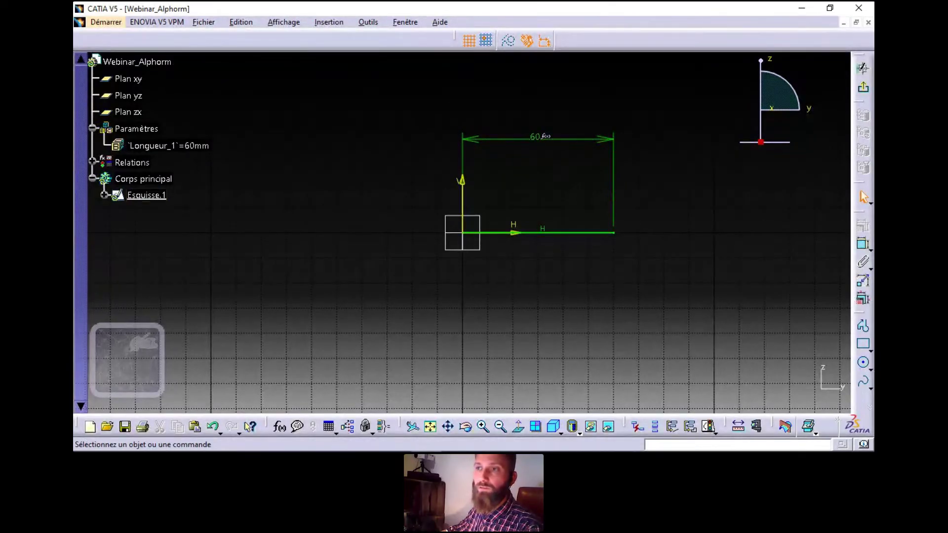
Change the formula driving the horizontal line's length dimension to Longueur_1 divided by 2.
{"action": "mouse_move", "coordinate": [462, 233]}
{"action": "middle_mouse_down"}
{"action": "mouse_move", "coordinate": [463, 190]}
{"action": "mouse_move", "coordinate": [387, 316]}
{"action": "mouse_move", "coordinate": [458, 239]}
{"action": "middle_mouse_up"}
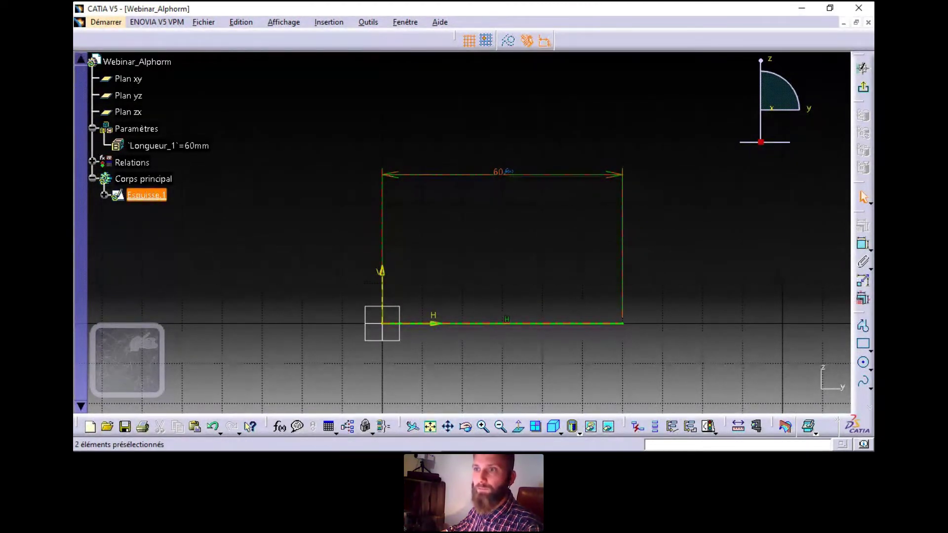
{"action": "double_click", "coordinate": [499, 172]}
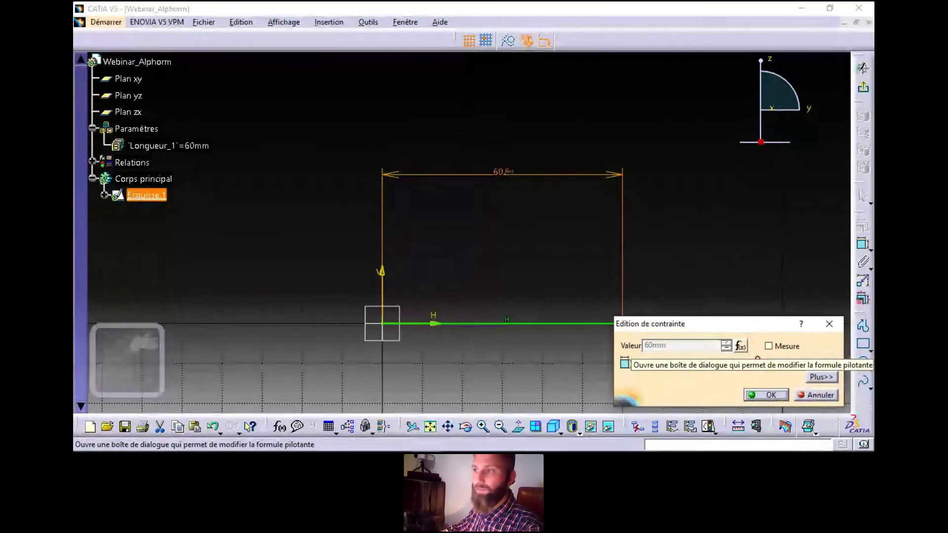
{"action": "left_click", "coordinate": [740, 346]}
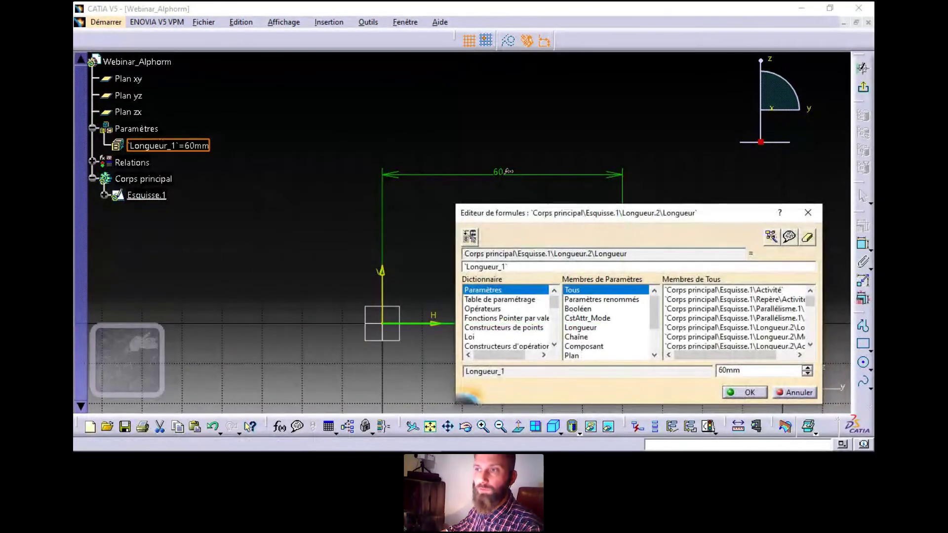
{"action": "left_click_drag", "start_coordinate": [618, 212], "coordinate": [472, 139]}
{"action": "left_click", "coordinate": [364, 193]}
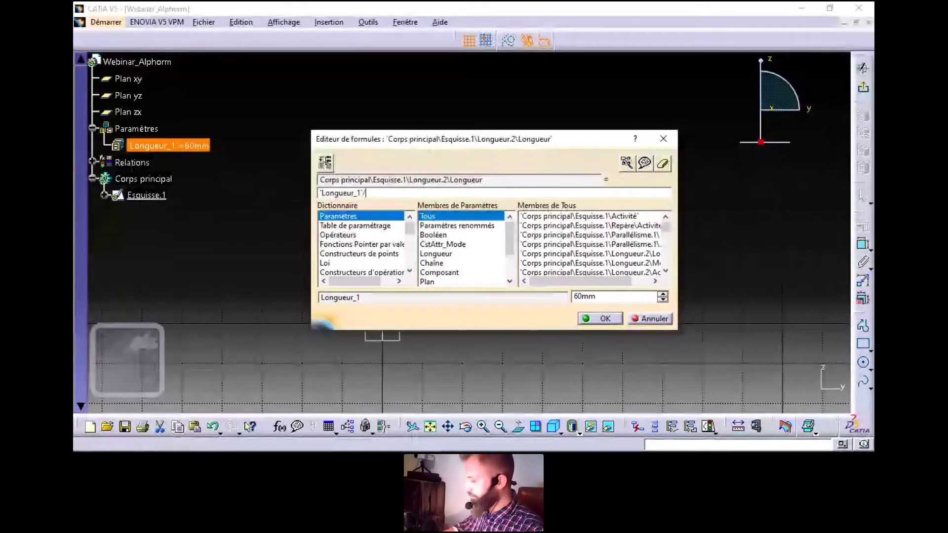
{"action": "type", "text": "/2"}
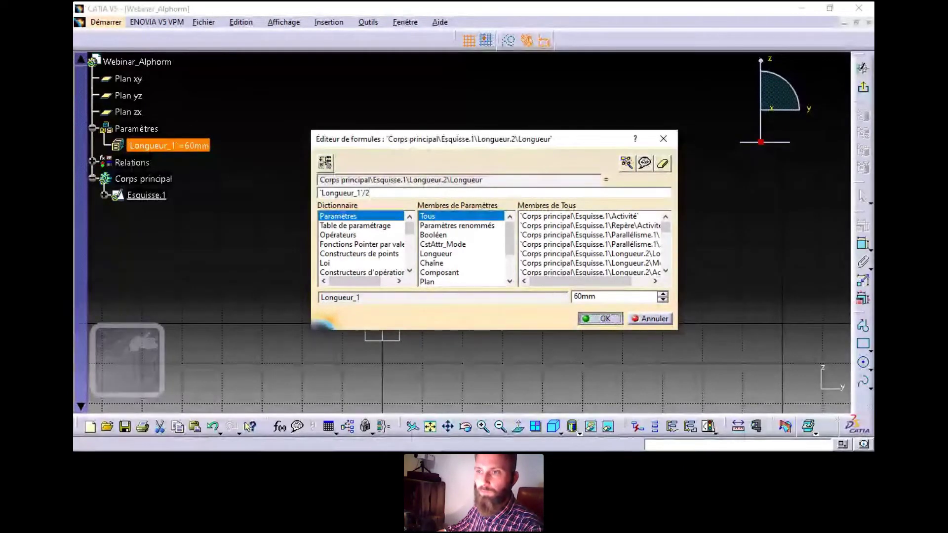
{"action": "key", "text": "Return"}
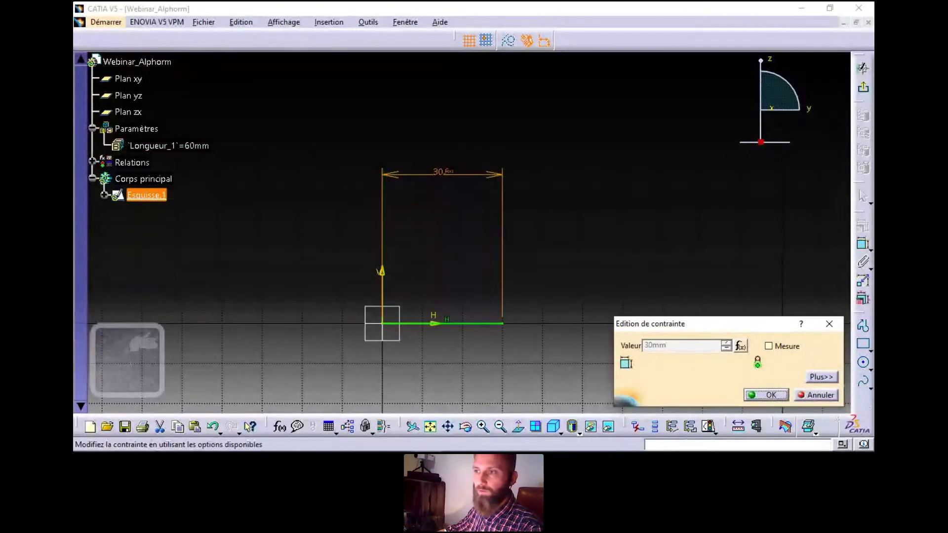
{"action": "left_click", "coordinate": [741, 346]}
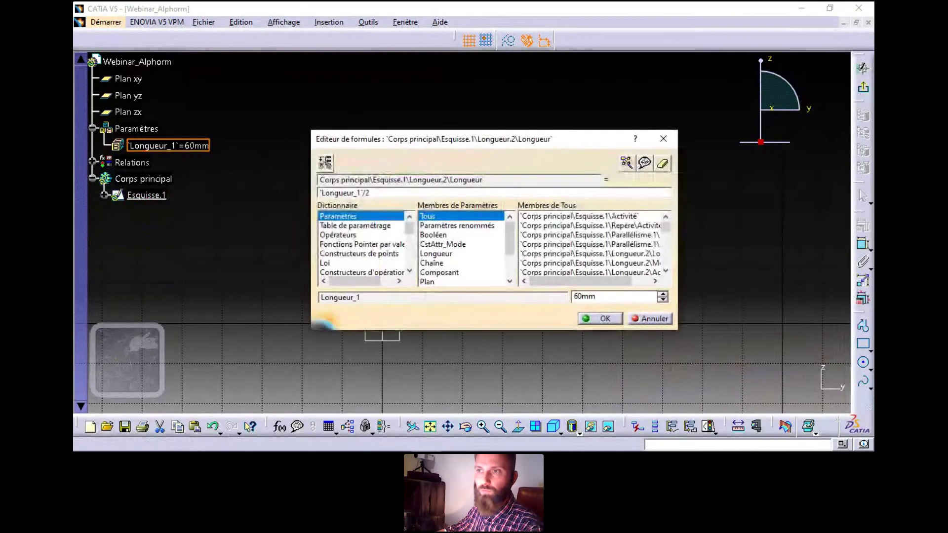
{"action": "left_click", "coordinate": [597, 319]}
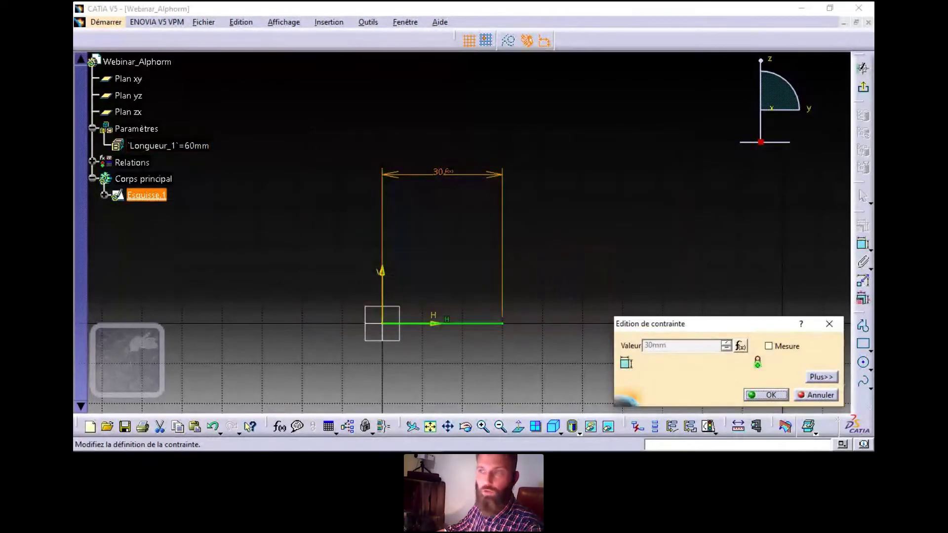
{"action": "key", "text": "Return"}
Set the Longueur_1 parameter to 100 mm.
{"action": "double_click", "coordinate": [168, 145]}
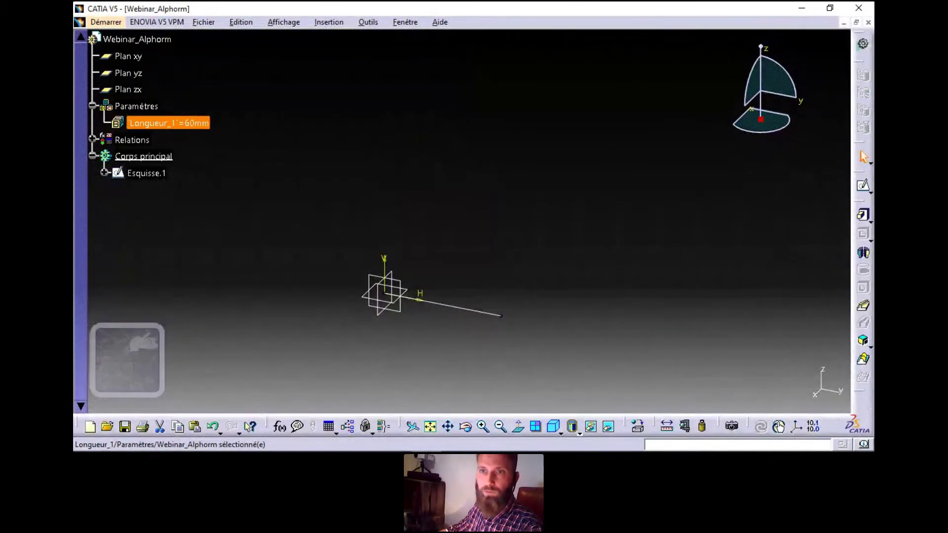
{"action": "double_click", "coordinate": [167, 123]}
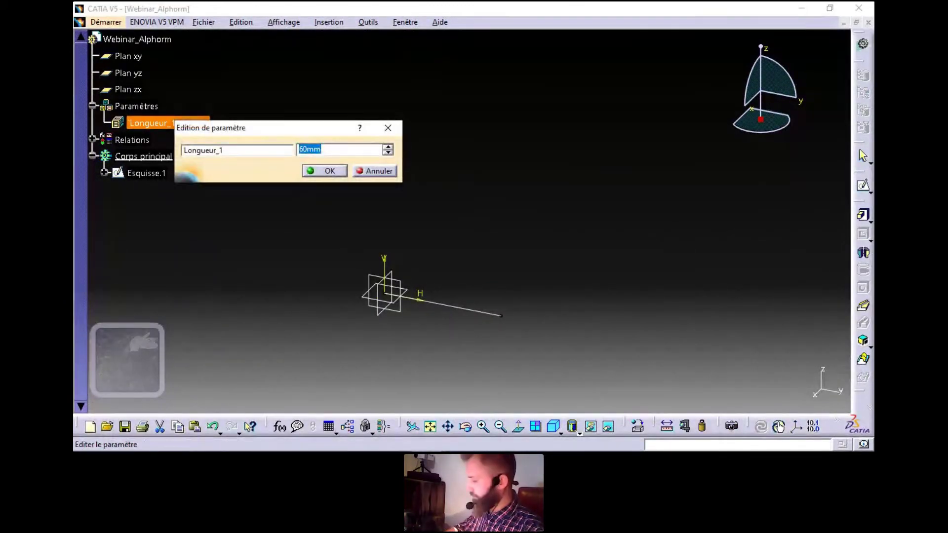
{"action": "type", "text": "100"}
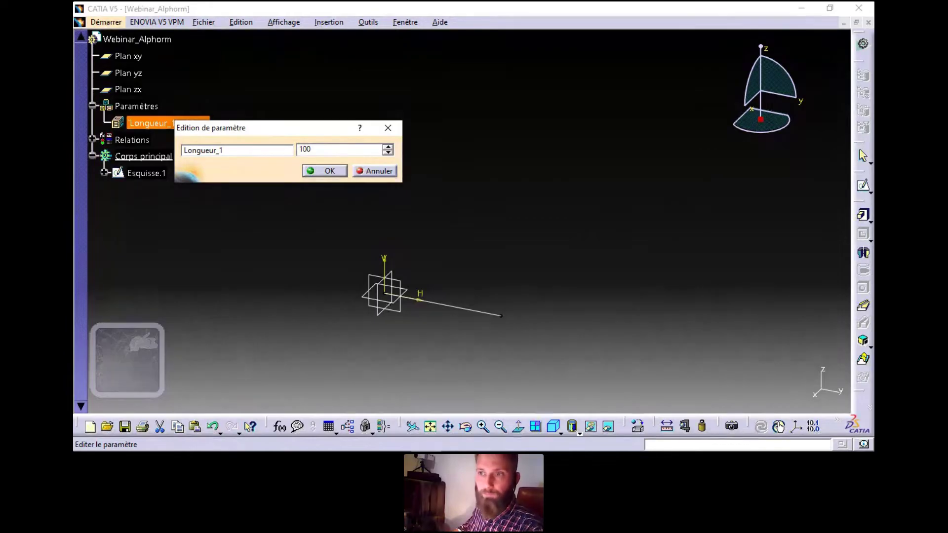
{"action": "key", "text": "Return"}
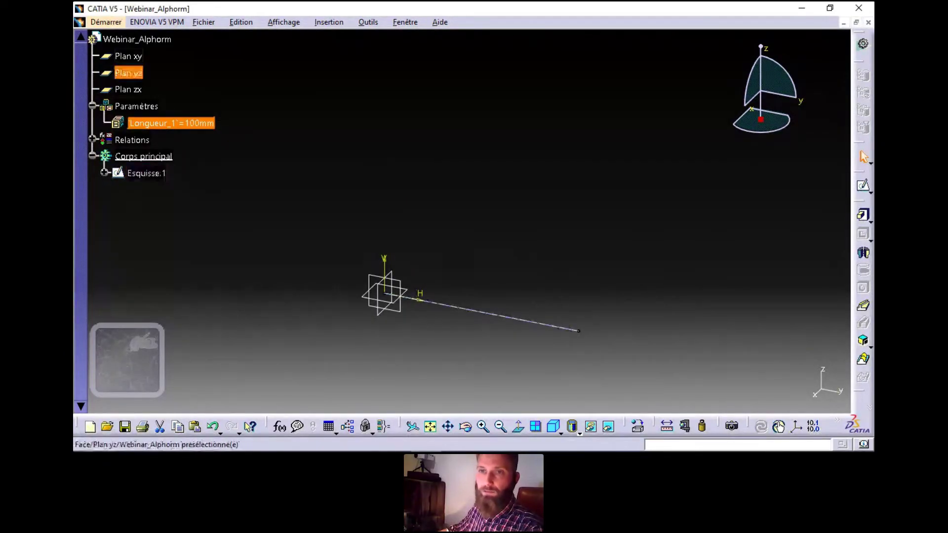
Remove the division by 2 from the line's length formula in Esquisse.1, leaving only Longueur_1, and exit the sketch.
{"action": "left_click", "coordinate": [146, 173]}
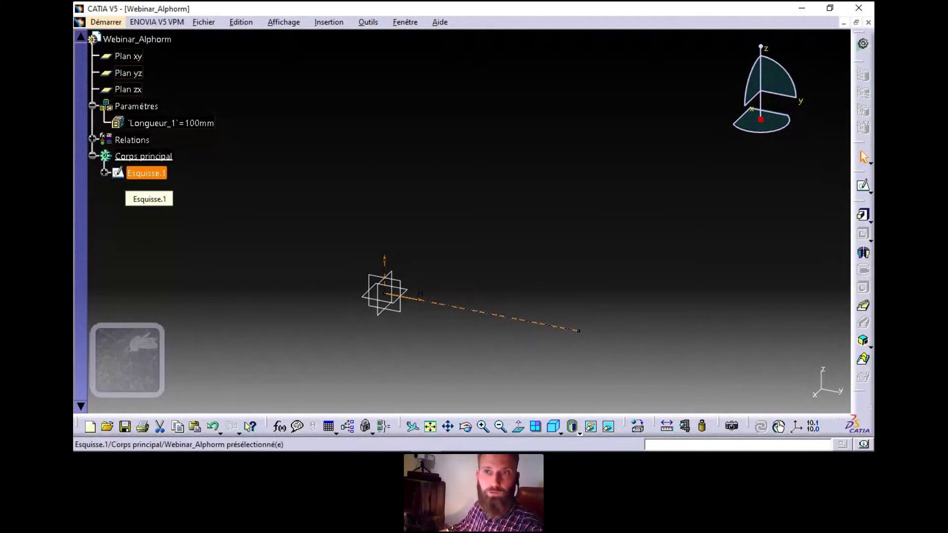
{"action": "right_click", "coordinate": [149, 175]}
{"action": "key", "text": "Escape"}
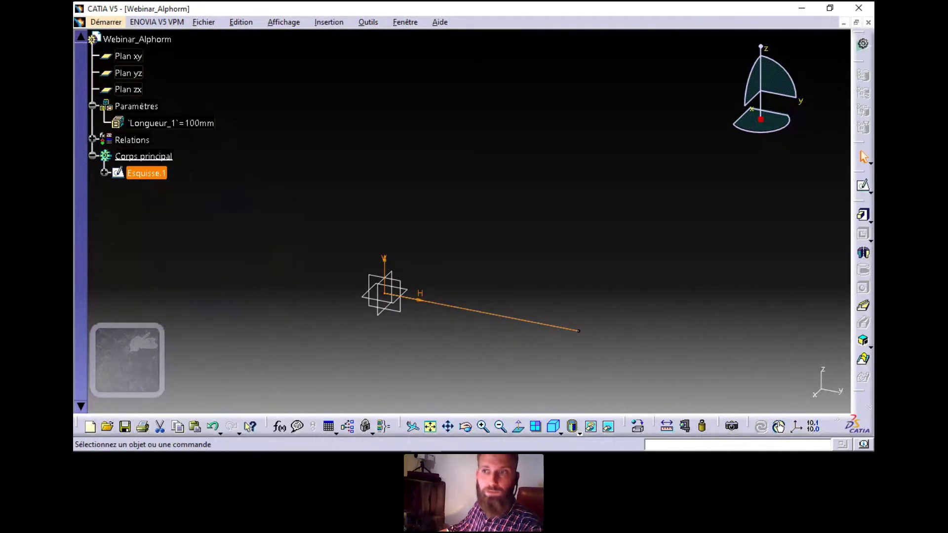
{"action": "double_click", "coordinate": [146, 172]}
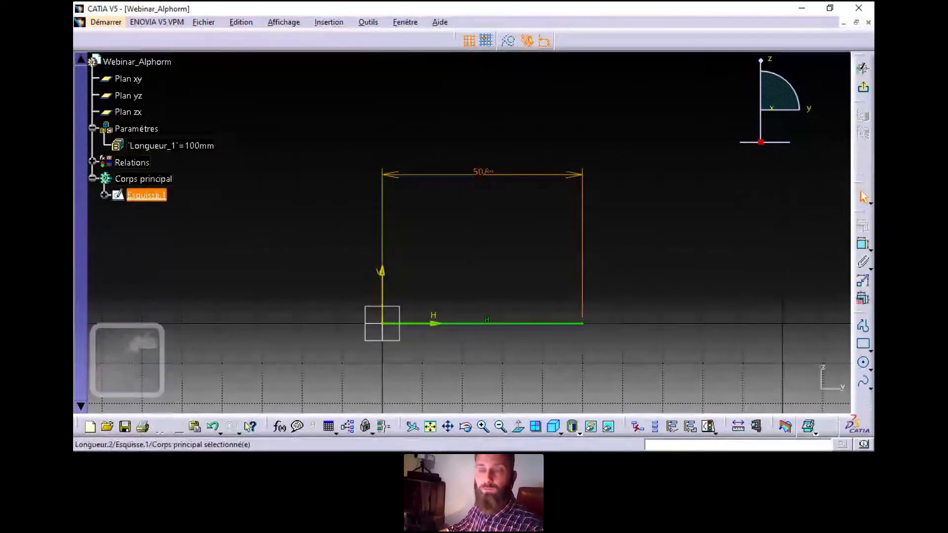
{"action": "double_click", "coordinate": [478, 171]}
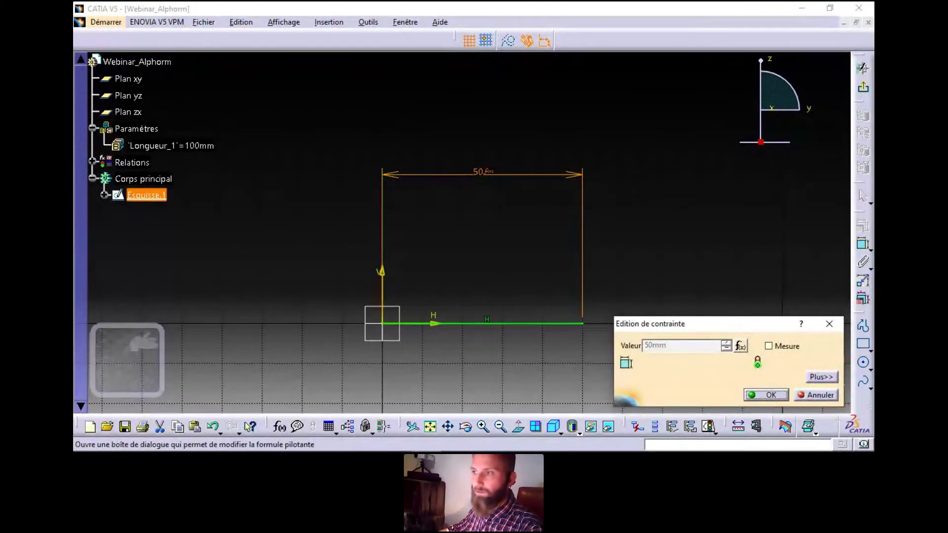
{"action": "left_click", "coordinate": [741, 345]}
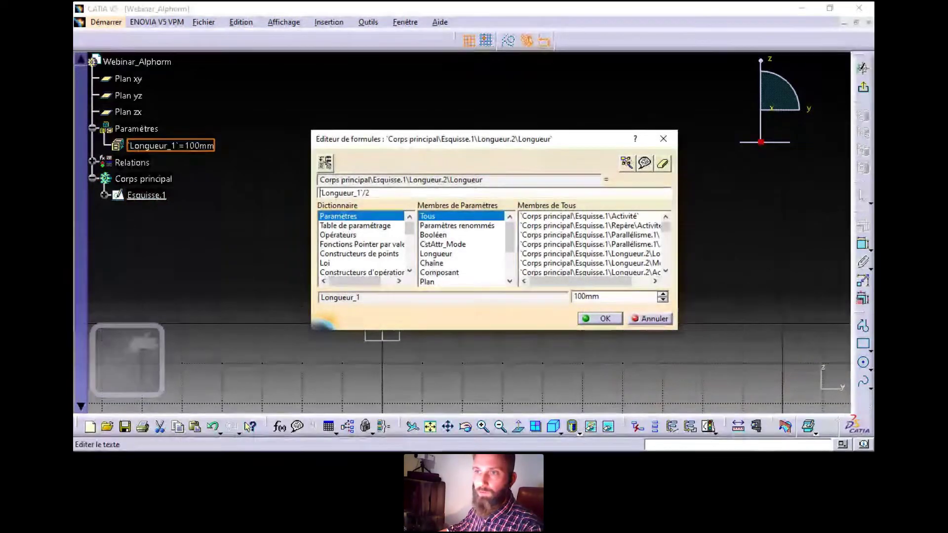
{"action": "left_click", "coordinate": [370, 193]}
{"action": "key", "text": "BackSpace"}
{"action": "key", "text": "BackSpace"}
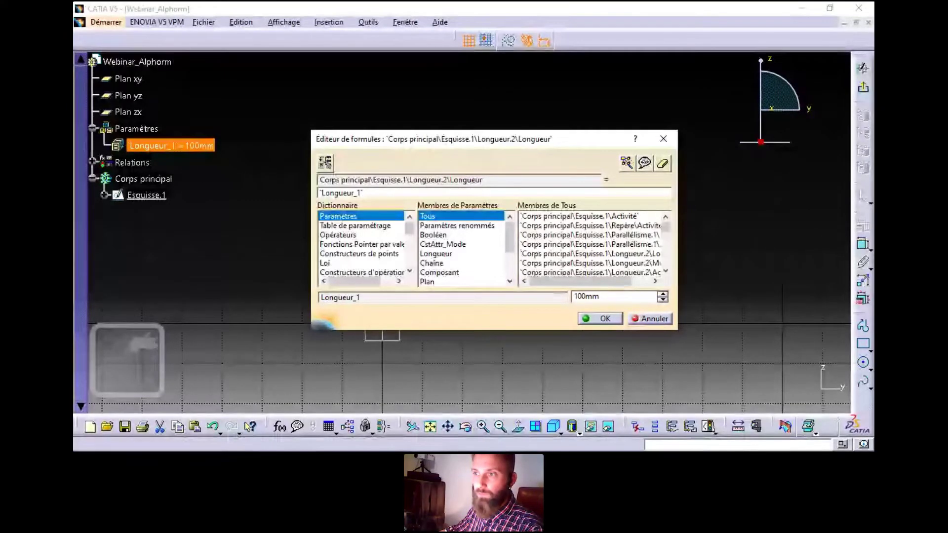
{"action": "key", "text": "Return"}
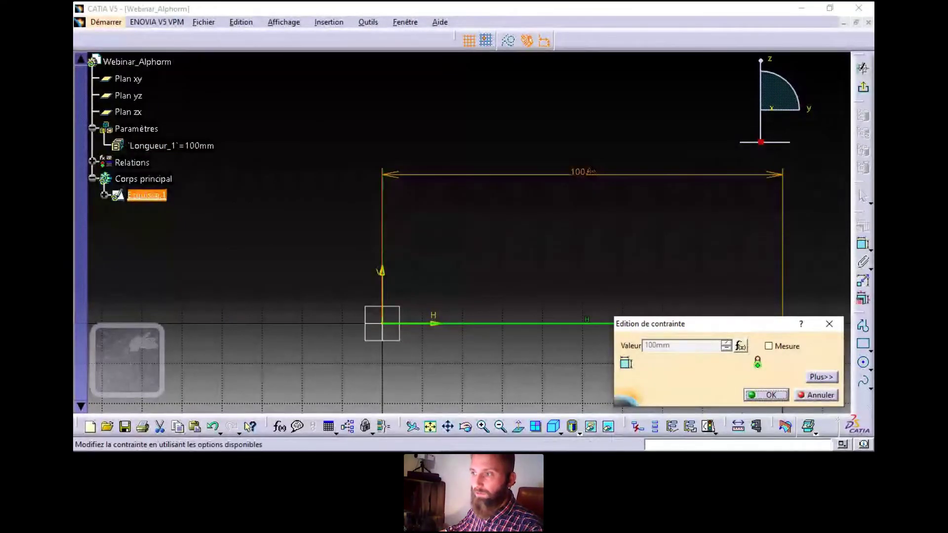
{"action": "key", "text": "Return"}
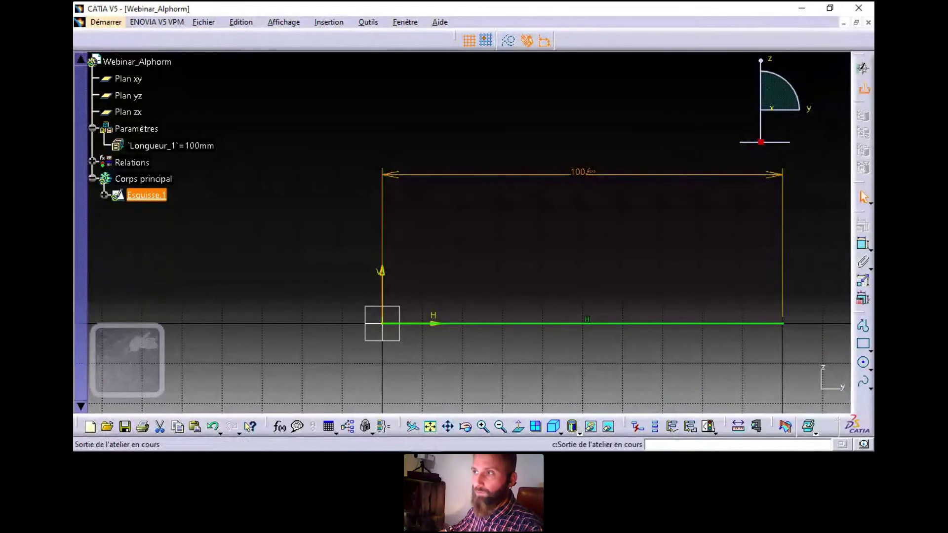
{"action": "left_click", "coordinate": [863, 87]}
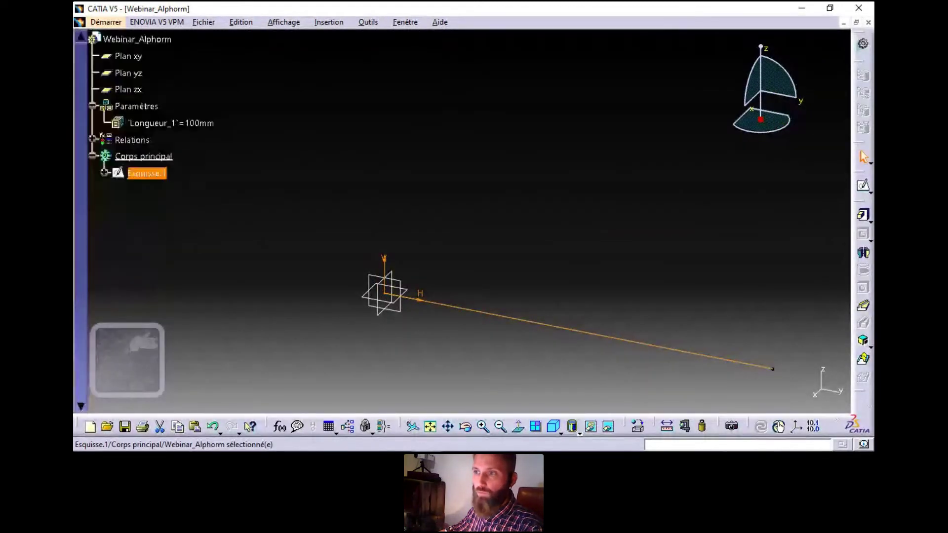
Set the Longueur_1 parameter to 10 mm and check the sketched line in the 3D view.
{"action": "mouse_move", "coordinate": [486, 228]}
{"action": "middle_mouse_down"}
{"action": "mouse_move", "coordinate": [462, 211]}
{"action": "mouse_move", "coordinate": [504, 205]}
{"action": "middle_mouse_up"}
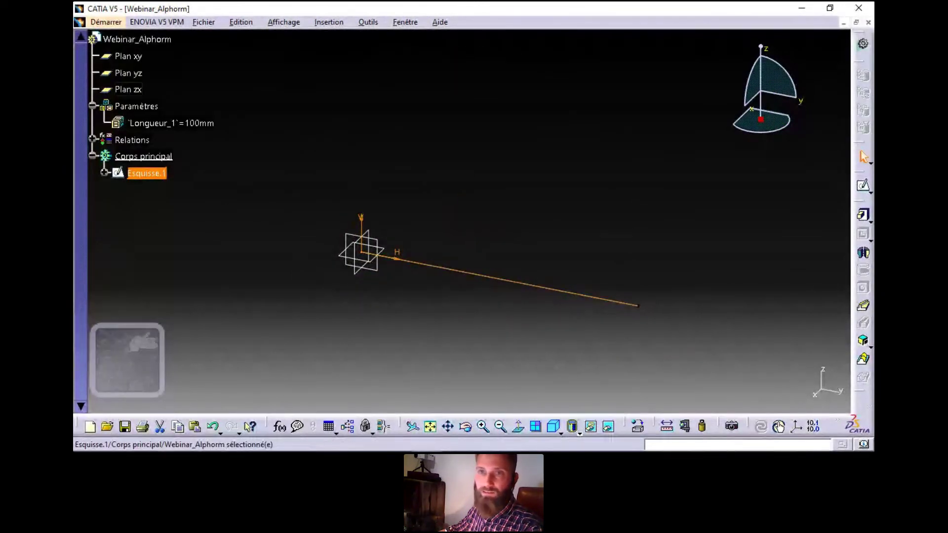
{"action": "double_click", "coordinate": [171, 123]}
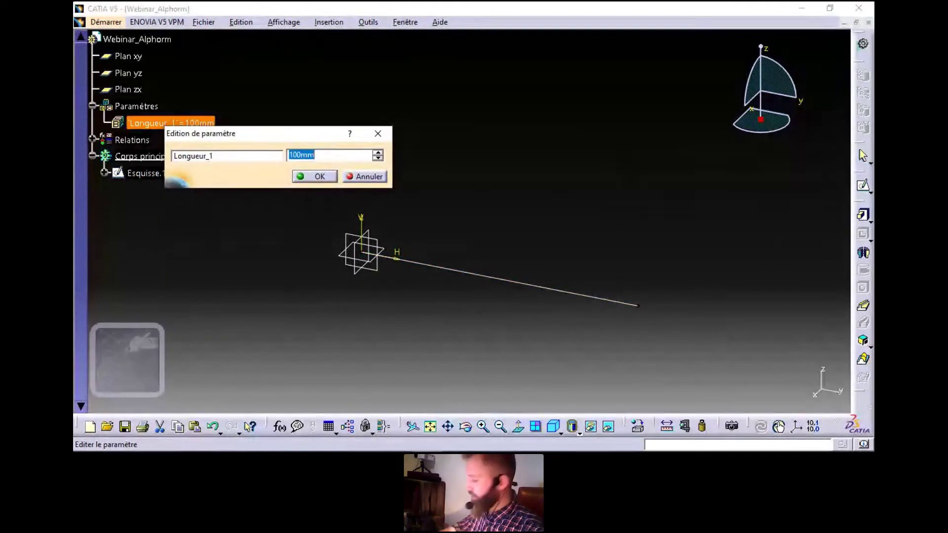
{"action": "type", "text": "10mm"}
{"action": "key", "text": "Return"}
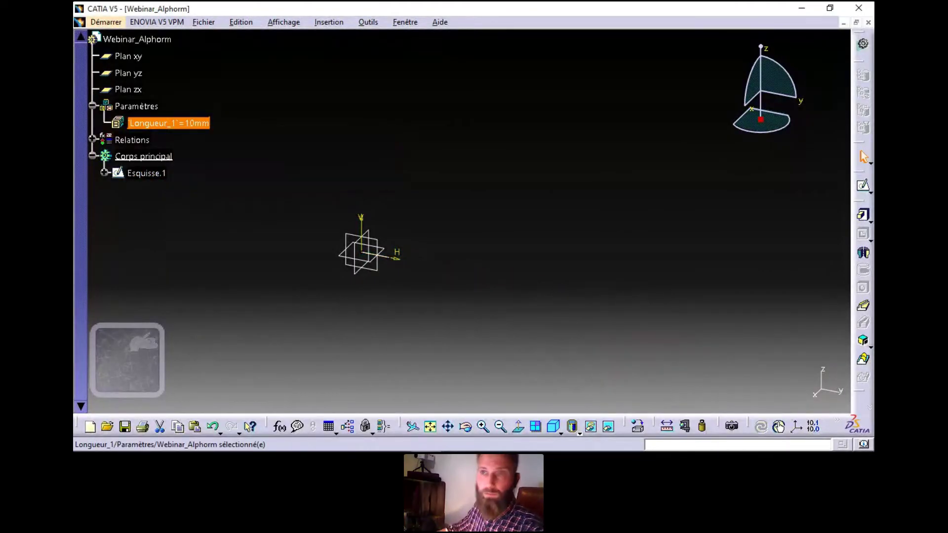
{"action": "middle_click_drag", "start_coordinate": [362, 252], "coordinate": [283, 275]}
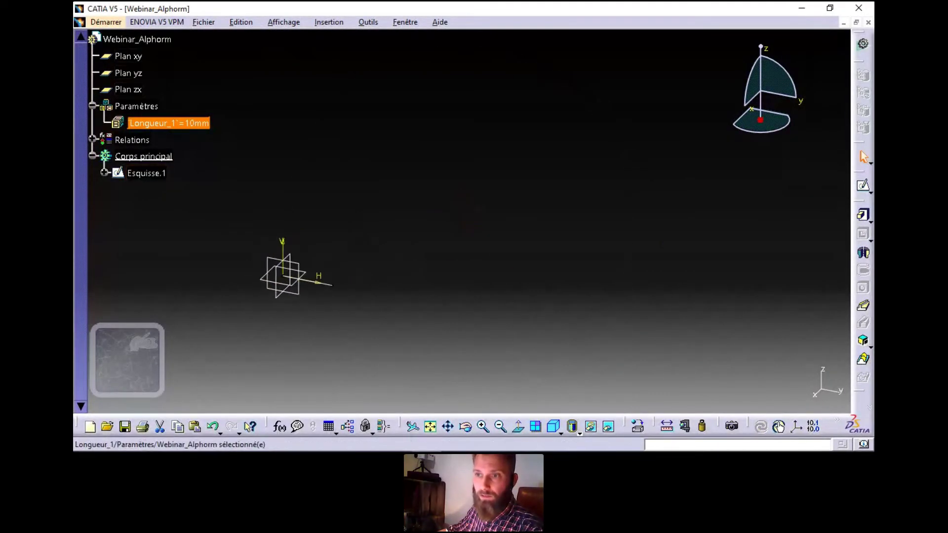
{"action": "left_click", "coordinate": [311, 281]}
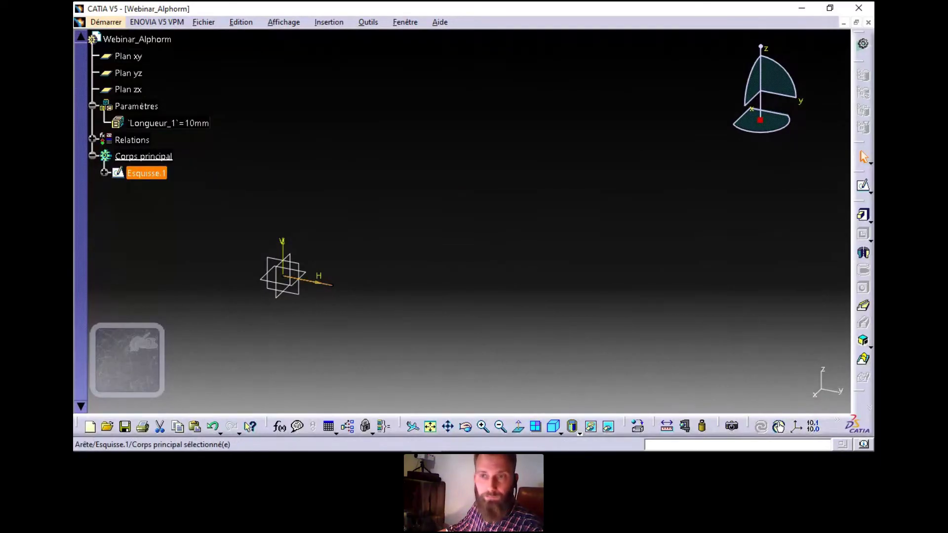
{"action": "key", "text": "Escape"}
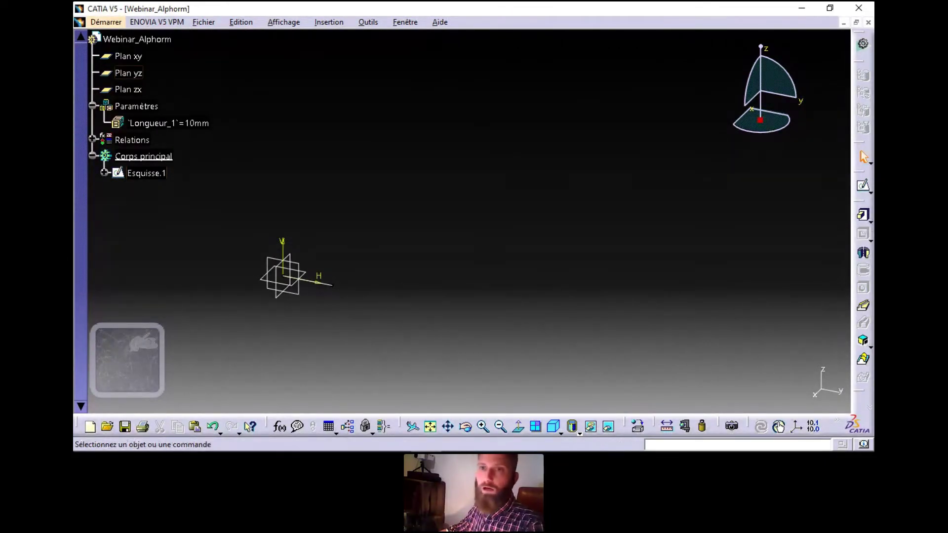
{"action": "key", "text": "alt+Tab"}
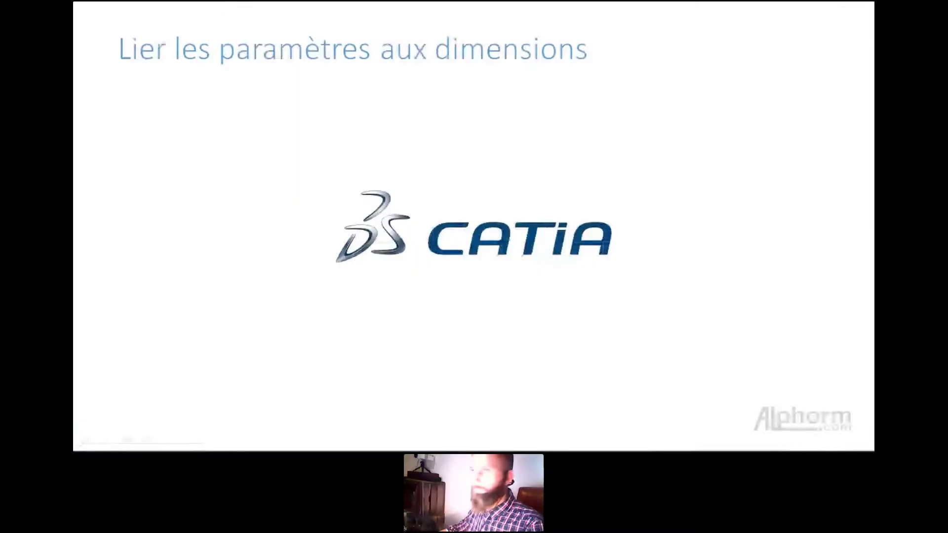
{"action": "key", "text": "Right"}
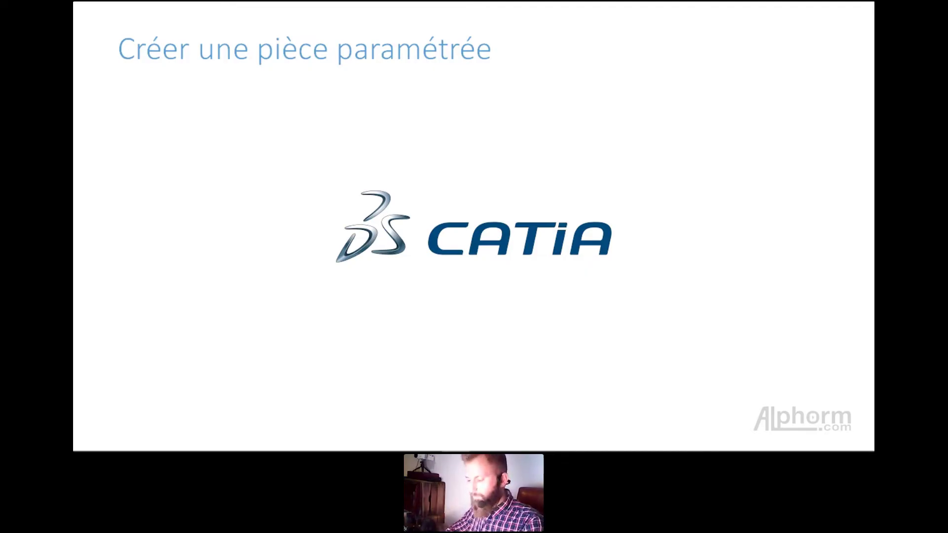
{"action": "key", "text": "alt+Tab"}
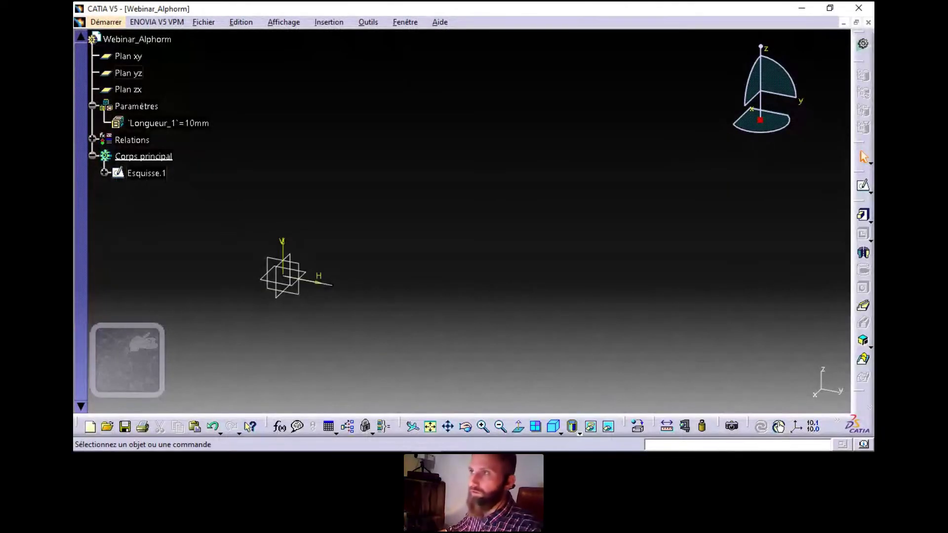
Close the Webinar_Alphorm part without saving and create a new part named Pièce_Paramétrée.
{"action": "left_click", "coordinate": [868, 22]}
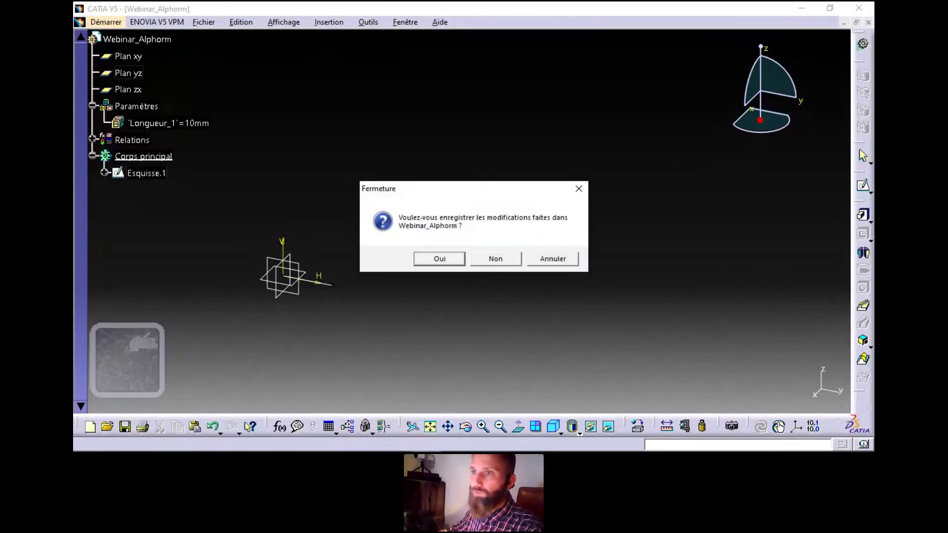
{"action": "left_click", "coordinate": [495, 259]}
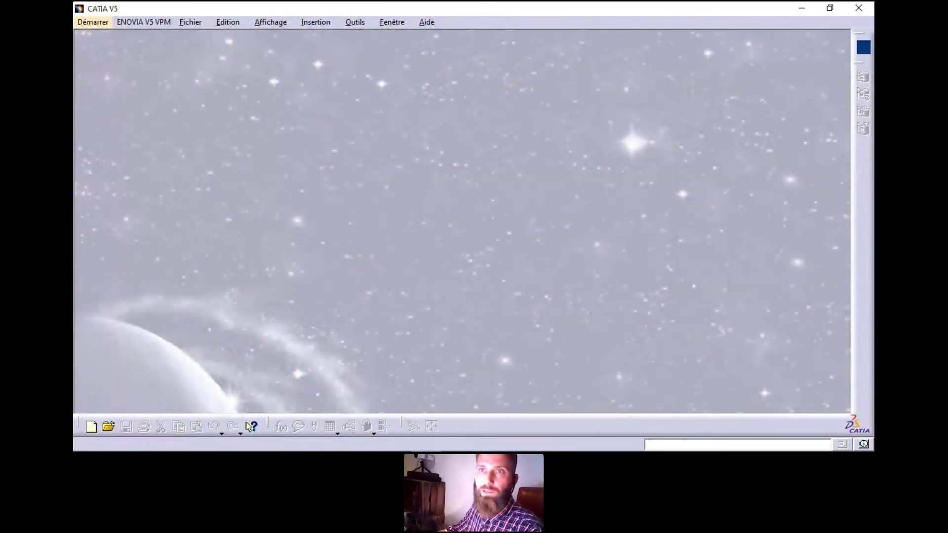
{"action": "left_click", "coordinate": [190, 21]}
{"action": "left_click", "coordinate": [213, 38]}
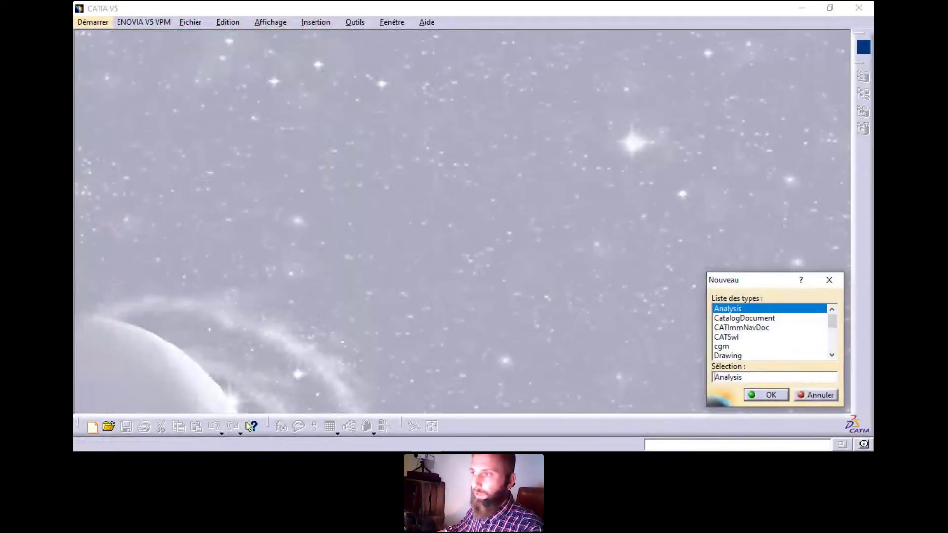
{"action": "scroll", "coordinate": [769, 332], "scroll_direction": "down", "scroll_amount": 2}
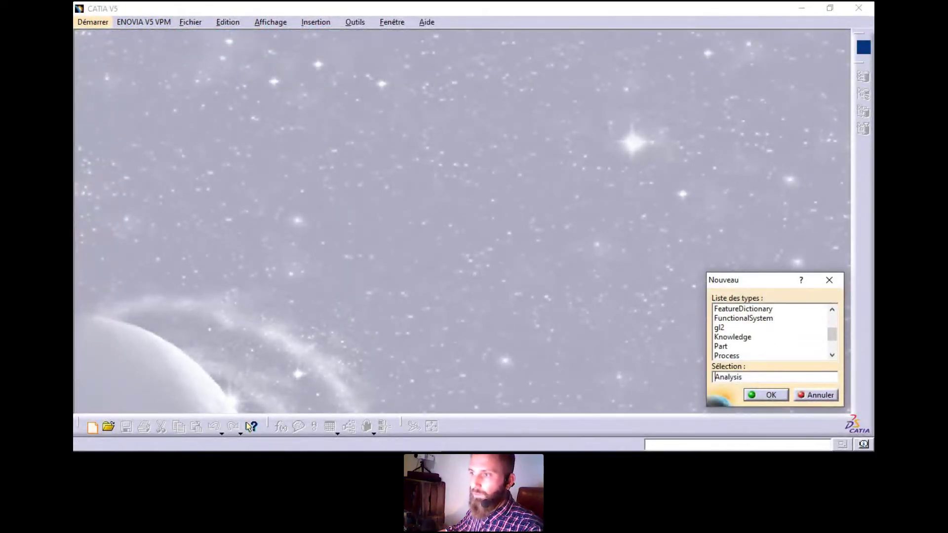
{"action": "left_click", "coordinate": [721, 346]}
{"action": "left_click", "coordinate": [766, 395]}
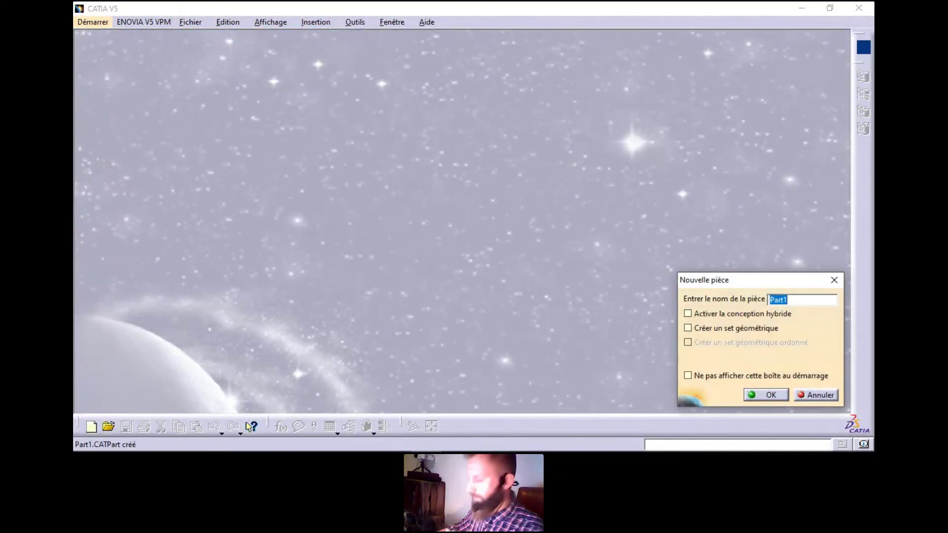
{"action": "type", "text": "Pièce_"}
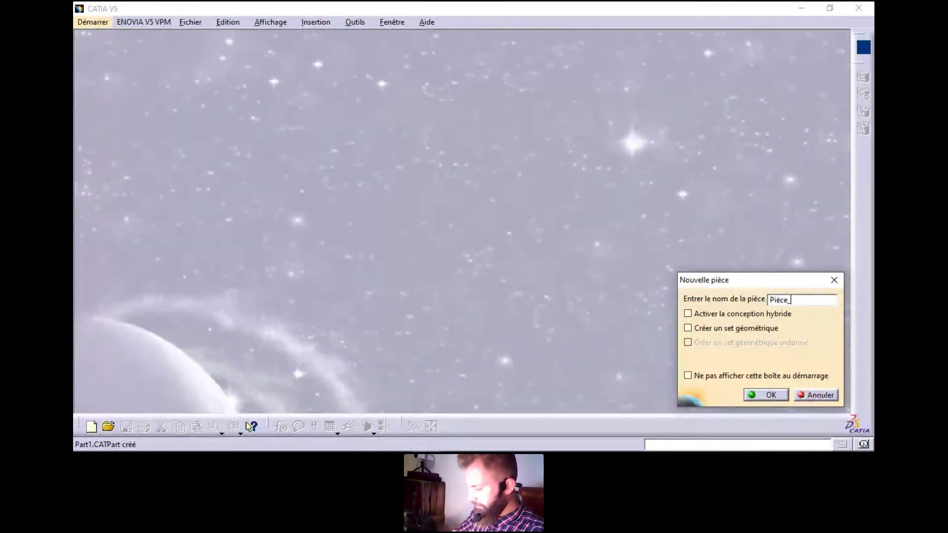
{"action": "type", "text": "Paramétrée"}
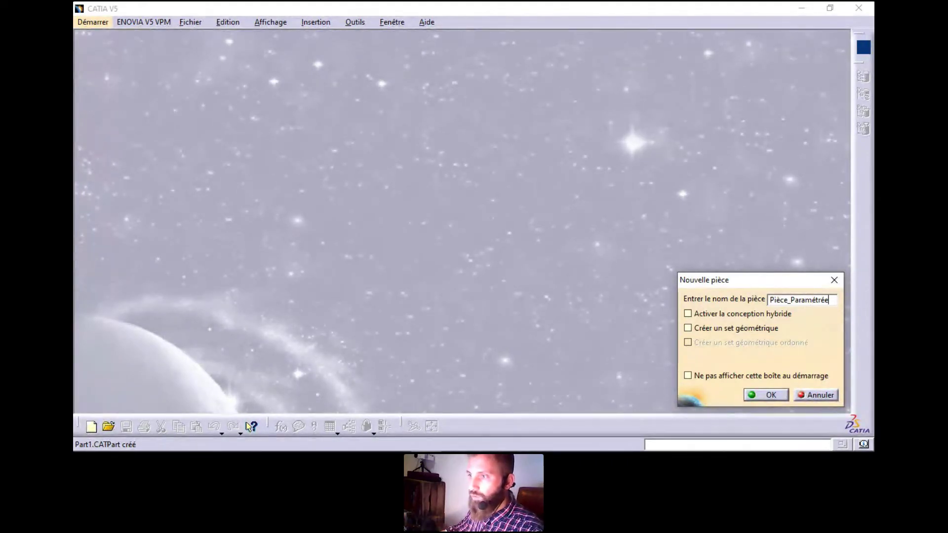
{"action": "key", "text": "Return"}
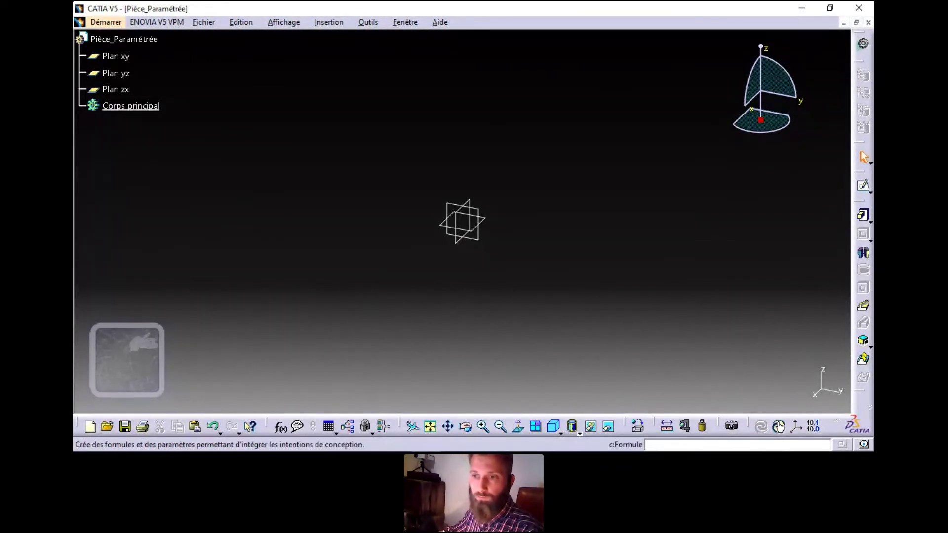
Create a length parameter named Diamètre_Extérieur with a value of 150 mm.
{"action": "left_click", "coordinate": [281, 427]}
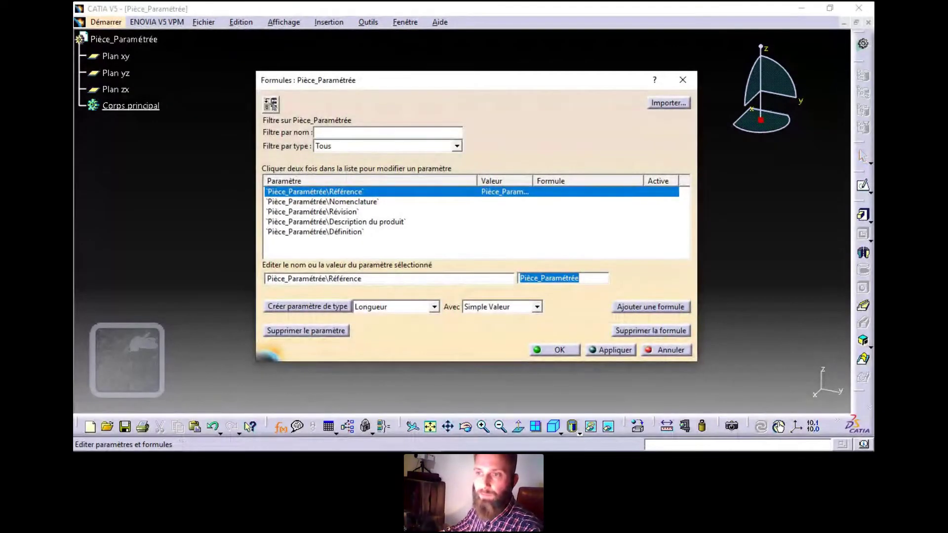
{"action": "left_click", "coordinate": [307, 307]}
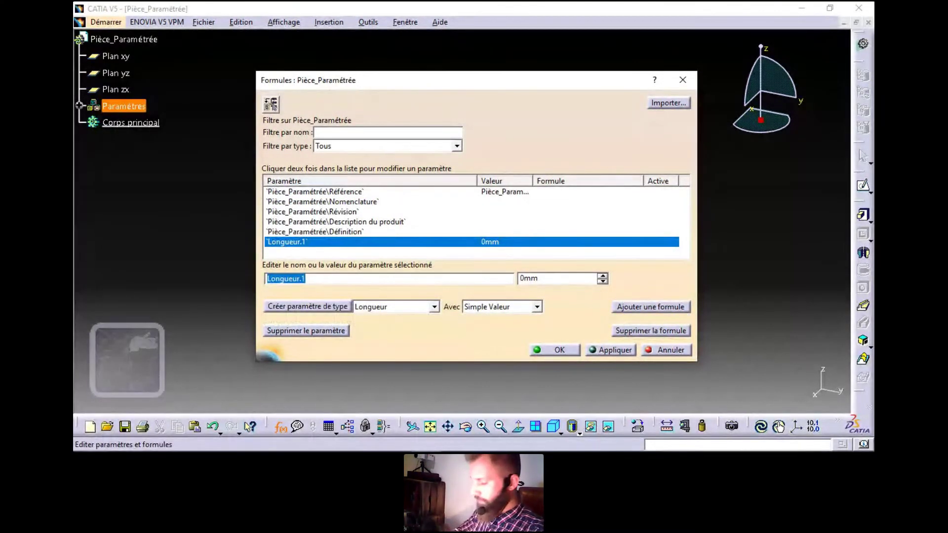
{"action": "type", "text": "Diamètre_Ex"}
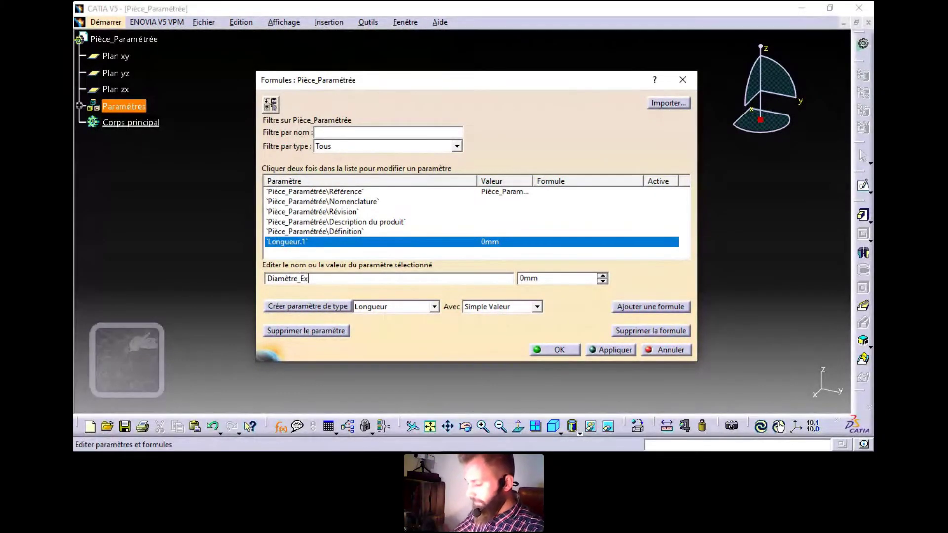
{"action": "type", "text": "térieur"}
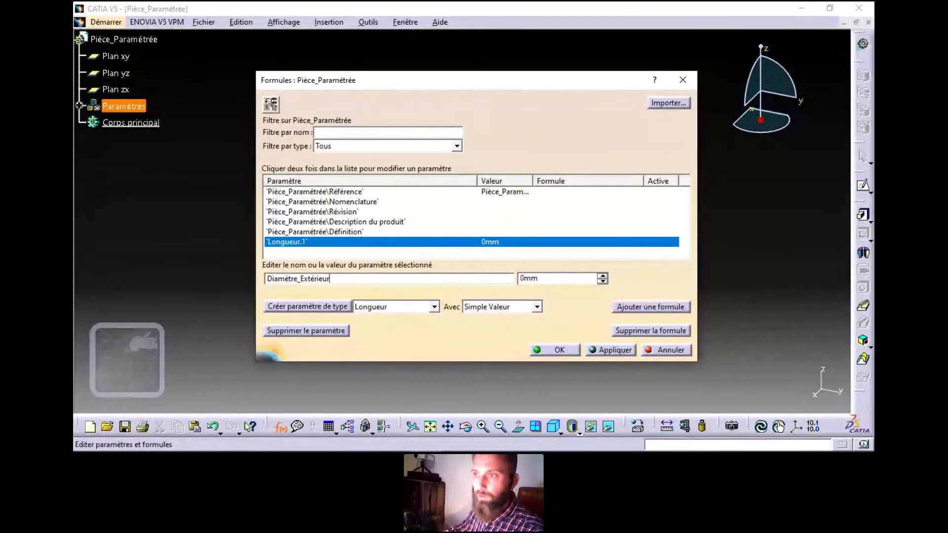
{"action": "key", "text": "Tab"}
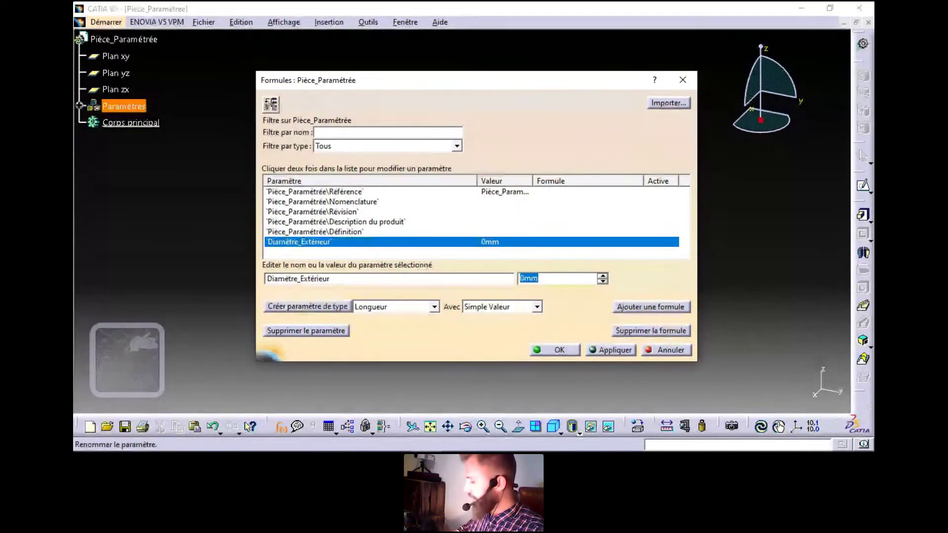
{"action": "type", "text": "150"}
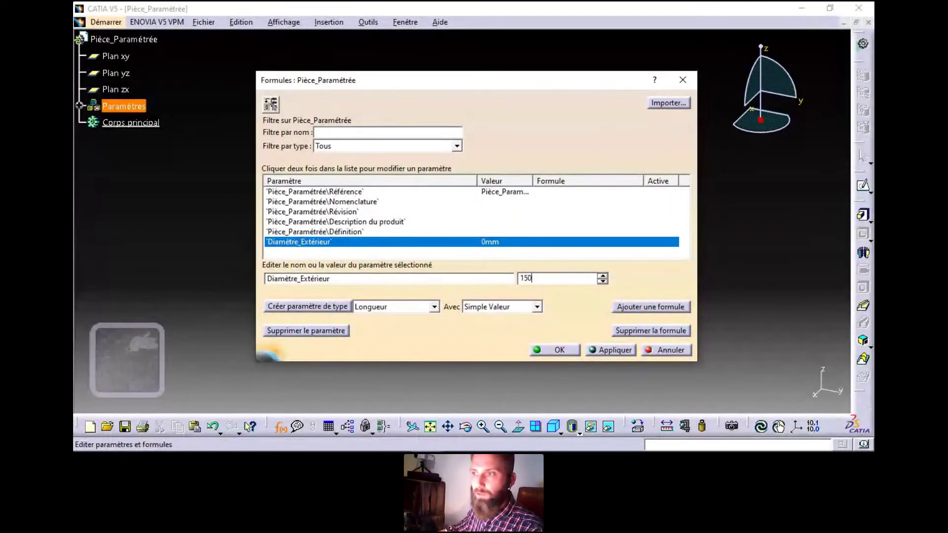
{"action": "left_click", "coordinate": [611, 350]}
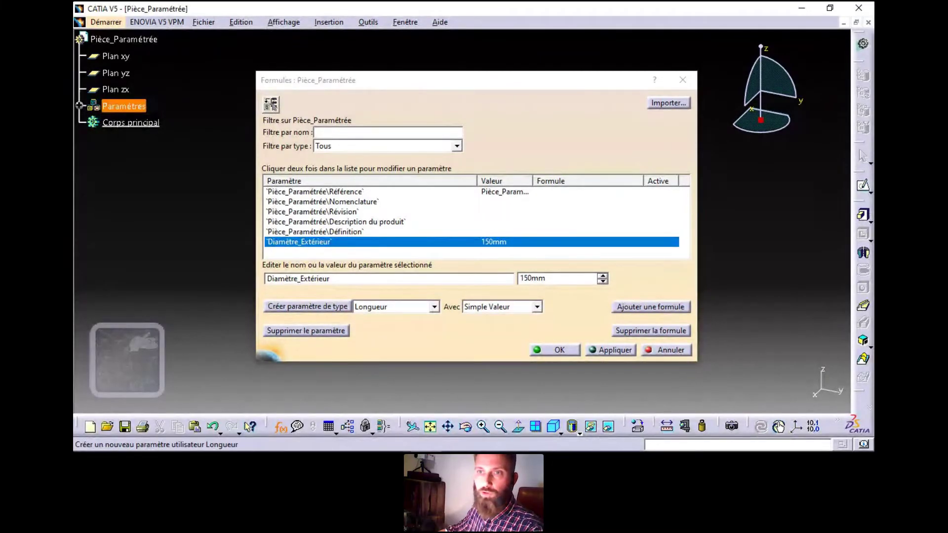
Add a second length parameter named Diamètre_Intérieur with a value of 100 mm.
{"action": "left_click", "coordinate": [307, 307]}
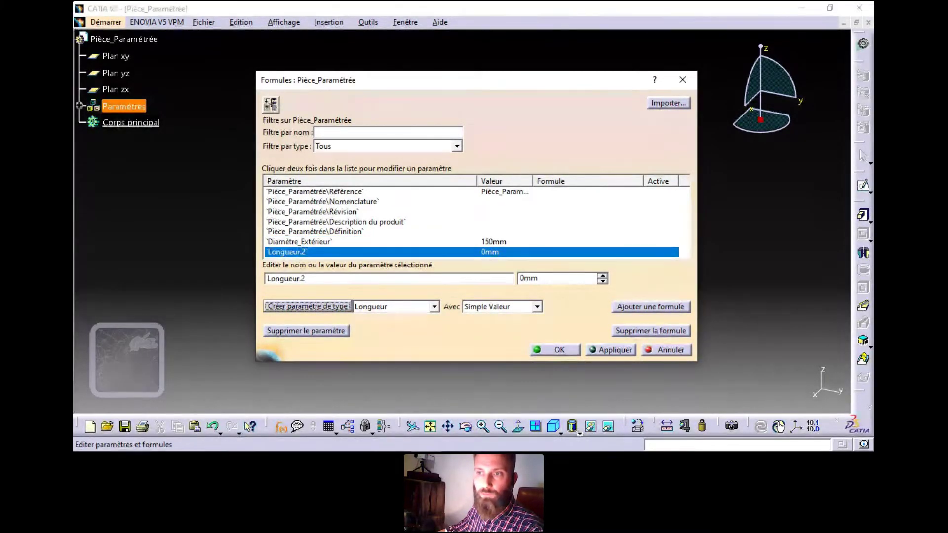
{"action": "left_click_drag", "start_coordinate": [306, 279], "coordinate": [266, 279]}
{"action": "type", "text": "Diam"}
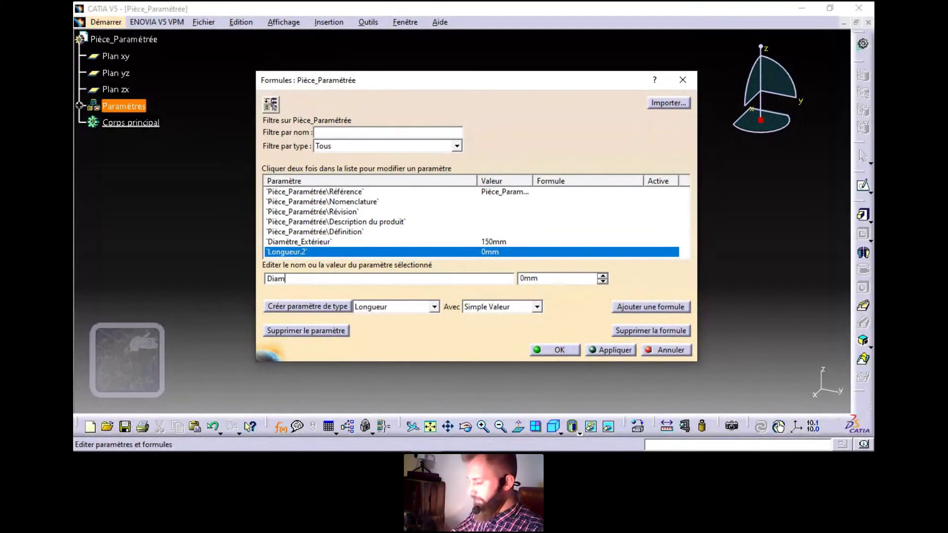
{"action": "type", "text": "ètre_Intérieur"}
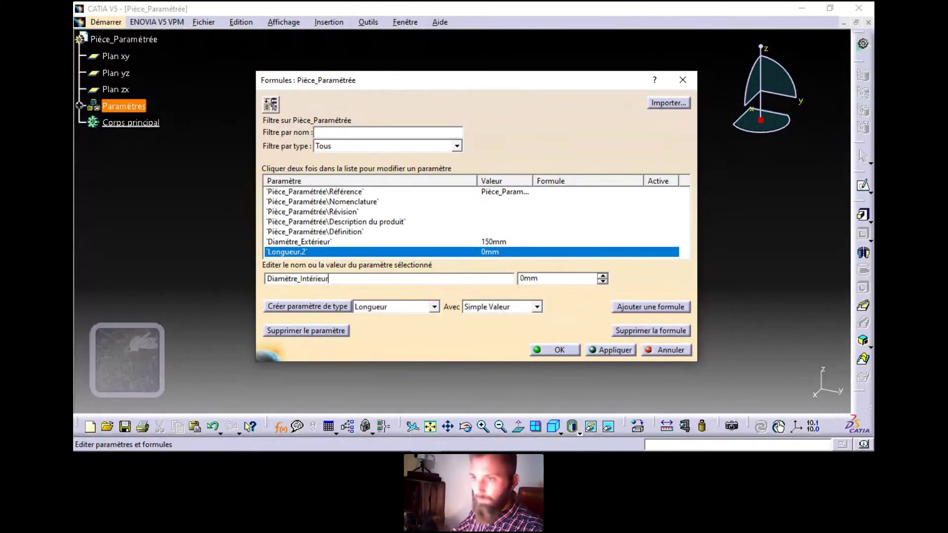
{"action": "key", "text": "Tab"}
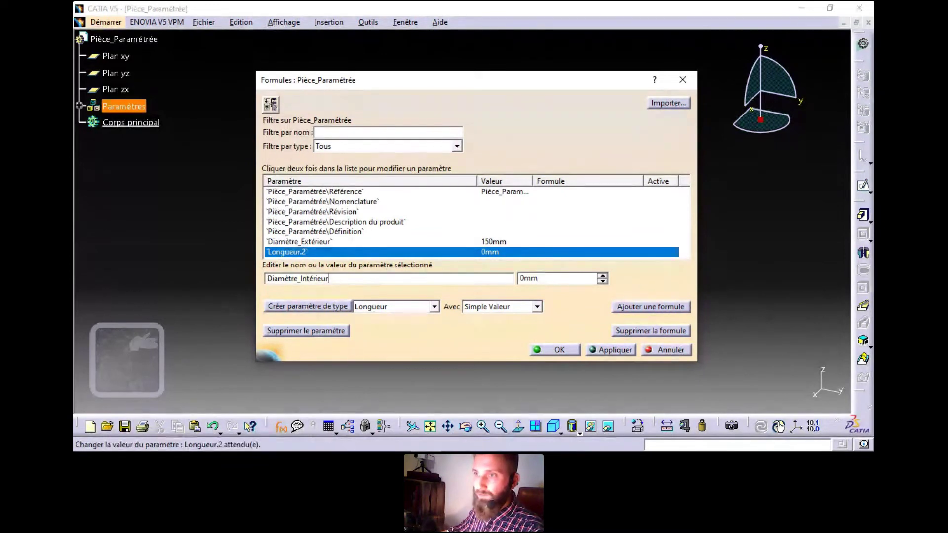
{"action": "type", "text": "100"}
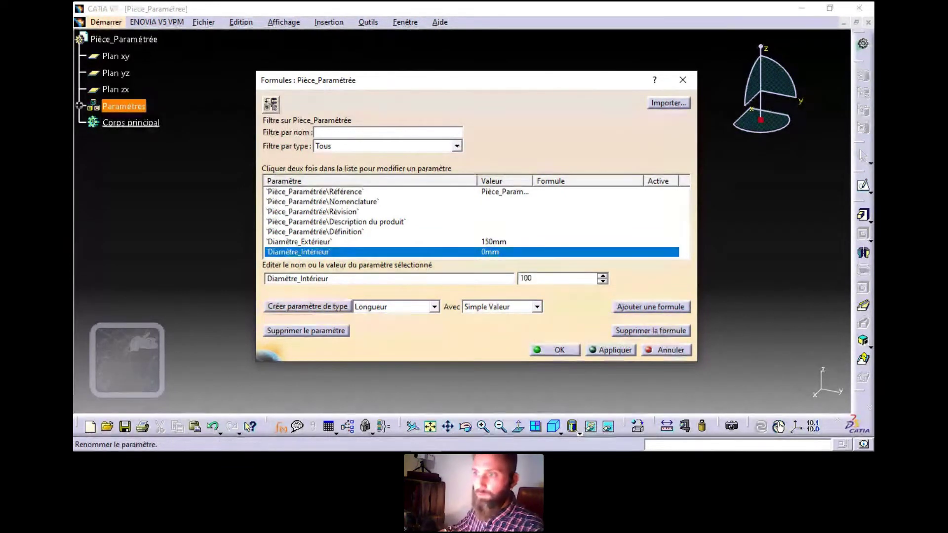
{"action": "key", "text": "Return"}
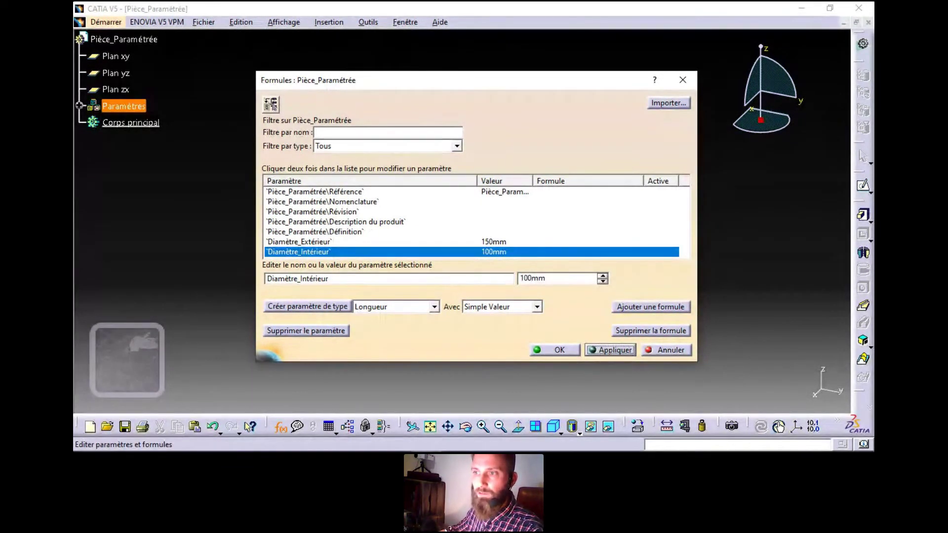
Add a length parameter named Epaisseur with a value of 20 mm and validate the formula editor.
{"action": "left_click", "coordinate": [307, 306]}
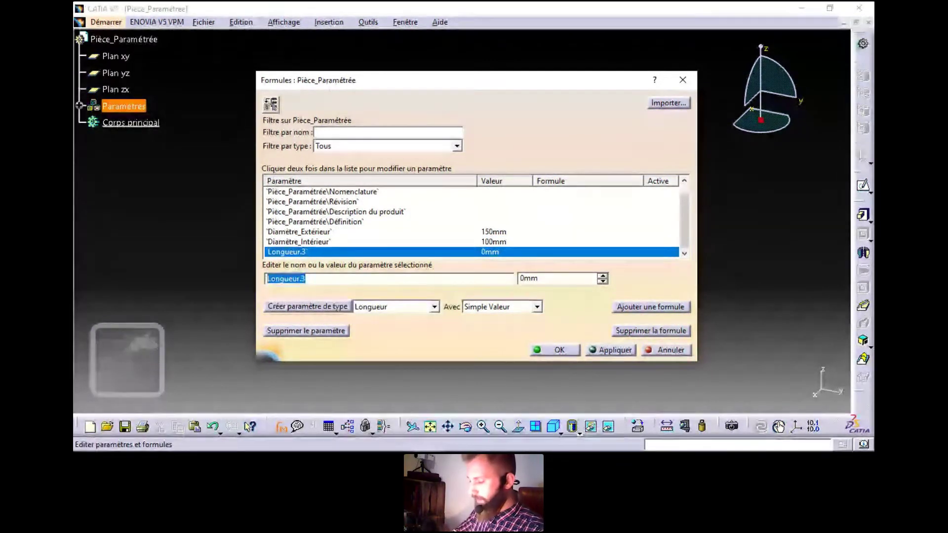
{"action": "type", "text": "Epaiss"}
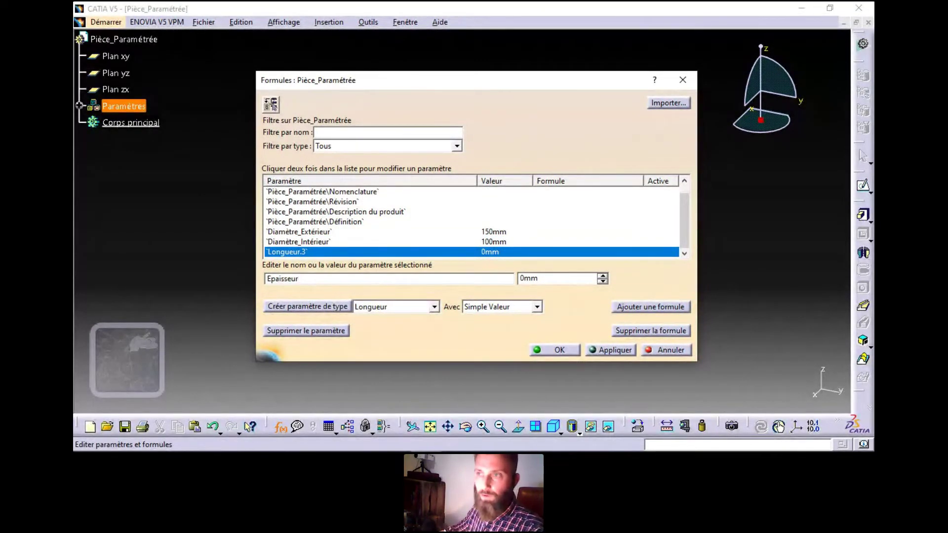
{"action": "type", "text": "eur"}
{"action": "key", "text": "Tab"}
{"action": "type", "text": "20"}
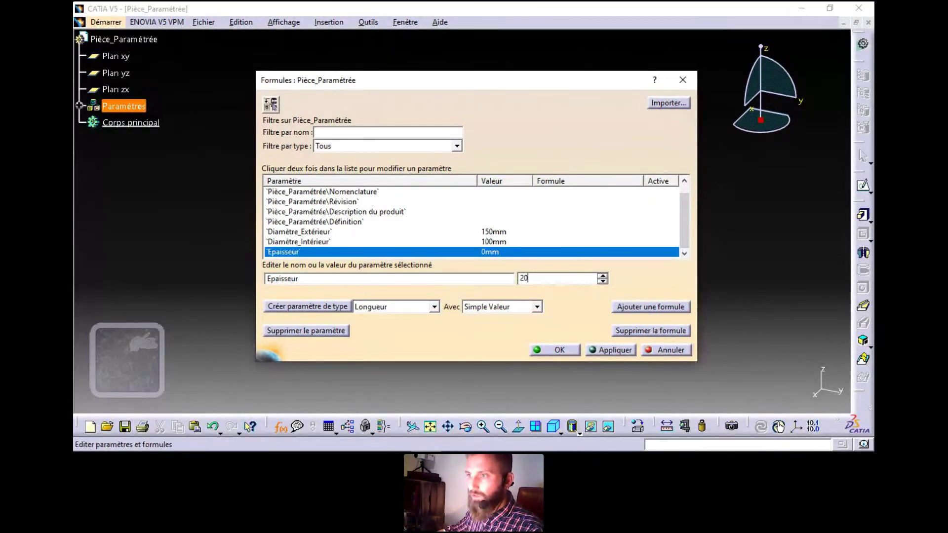
{"action": "left_click", "coordinate": [610, 349]}
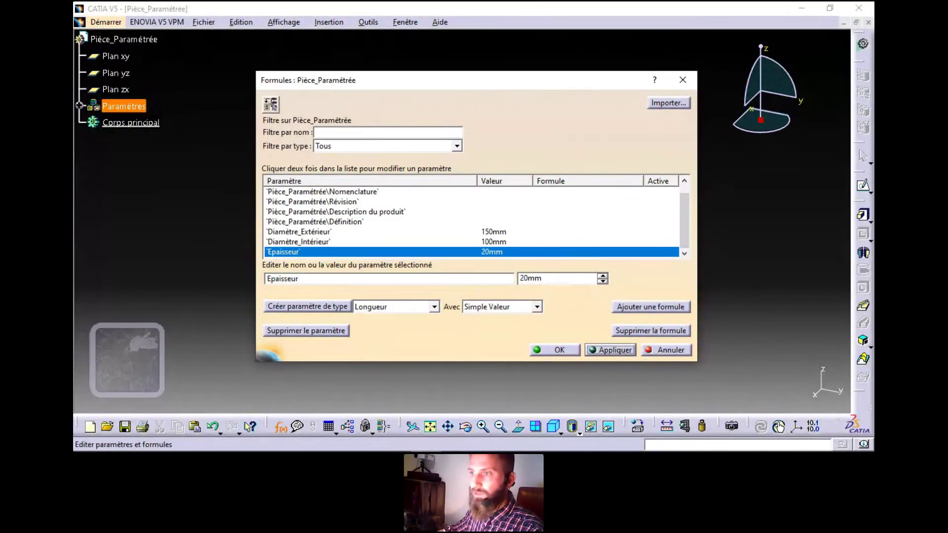
{"action": "left_click", "coordinate": [555, 349]}
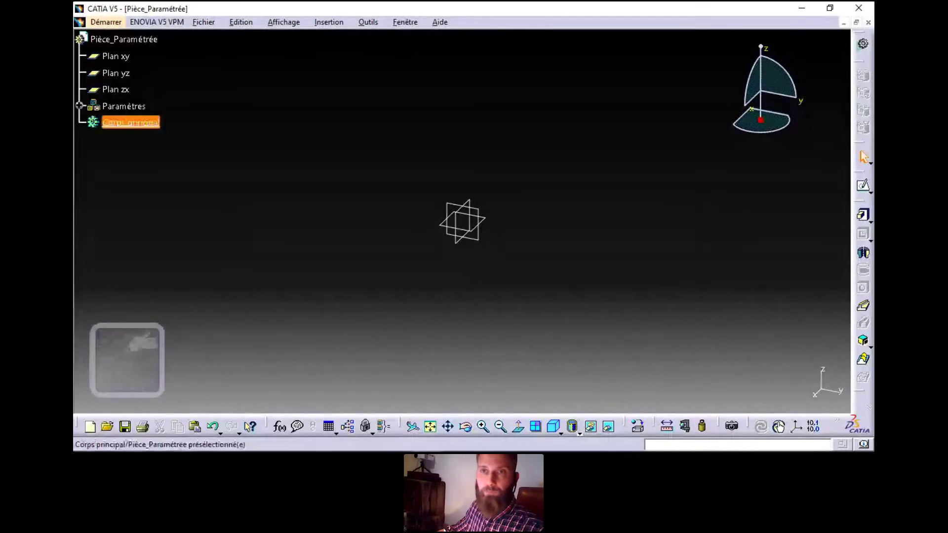
Expand the Paramètres node in the specification tree and review the Diamètre_Extérieur, Diamètre_Intérieur and Epaisseur parameters.
{"action": "left_click", "coordinate": [79, 106]}
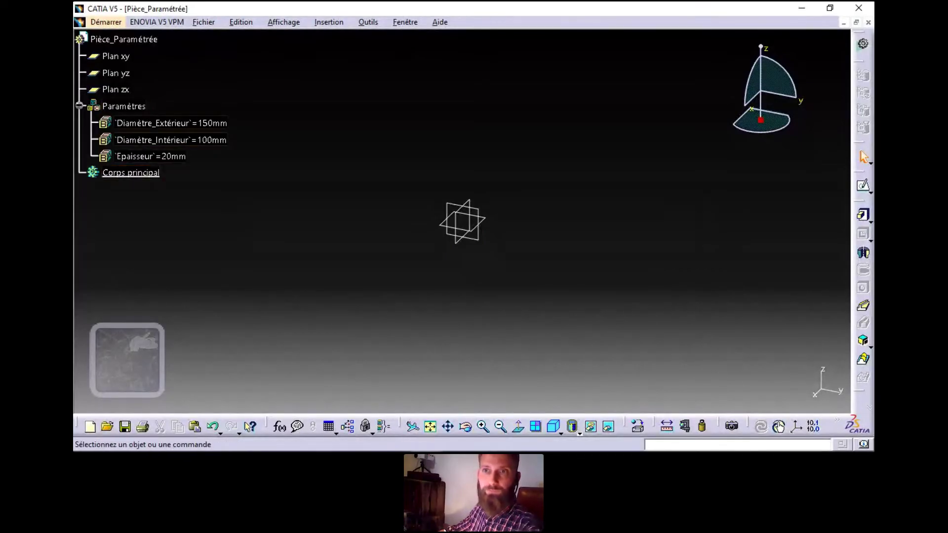
{"action": "left_click", "coordinate": [171, 123]}
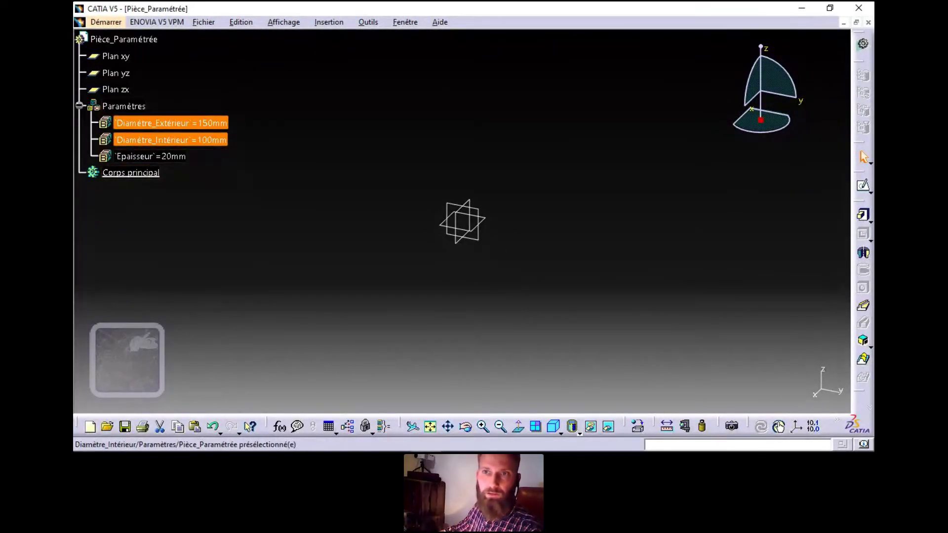
{"action": "left_click", "coordinate": [171, 140]}
{"action": "left_click", "coordinate": [150, 157]}
{"action": "left_click", "coordinate": [237, 180]}
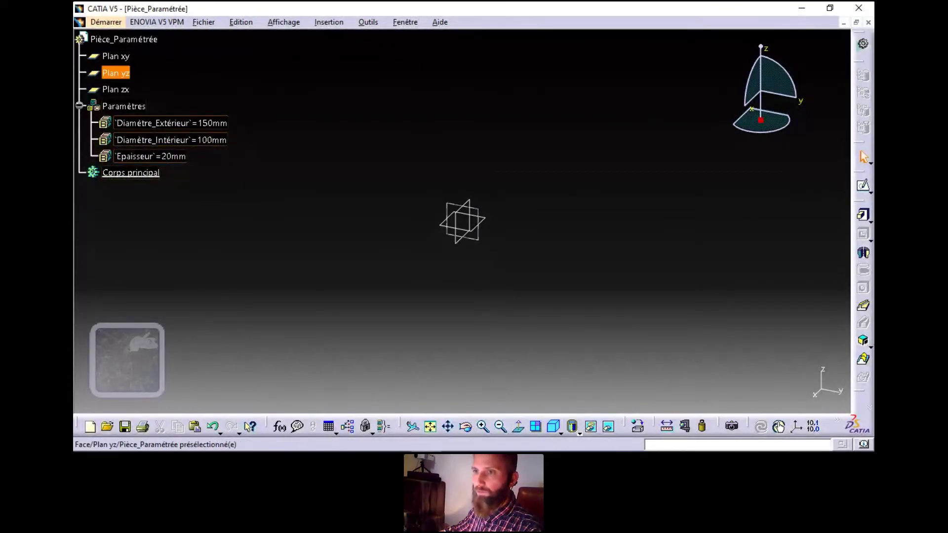
Open a sketch on Plan yz and draw a circle centred on the origin with a radius of about 88 mm.
{"action": "left_click", "coordinate": [115, 72]}
{"action": "left_click", "coordinate": [864, 186]}
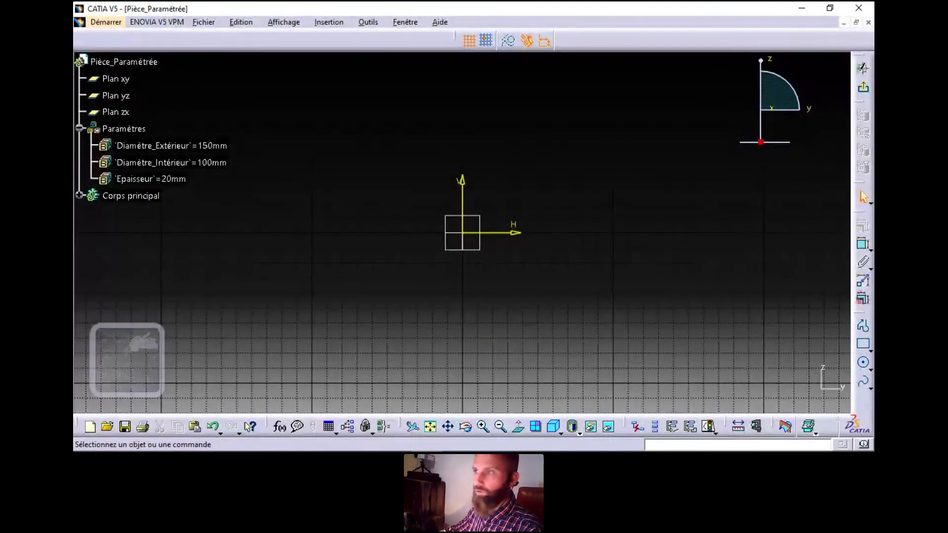
{"action": "left_click", "coordinate": [864, 362]}
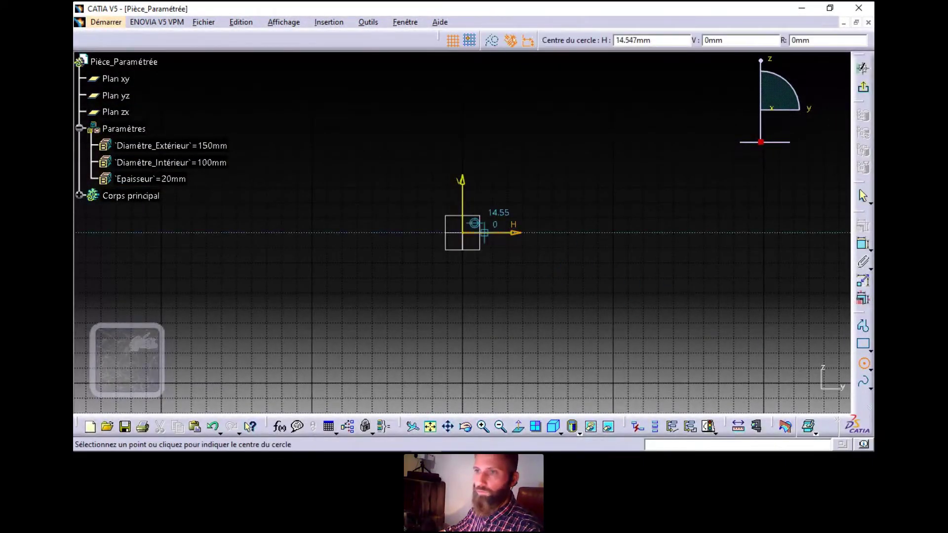
{"action": "left_click", "coordinate": [462, 233]}
{"action": "left_click", "coordinate": [349, 158]}
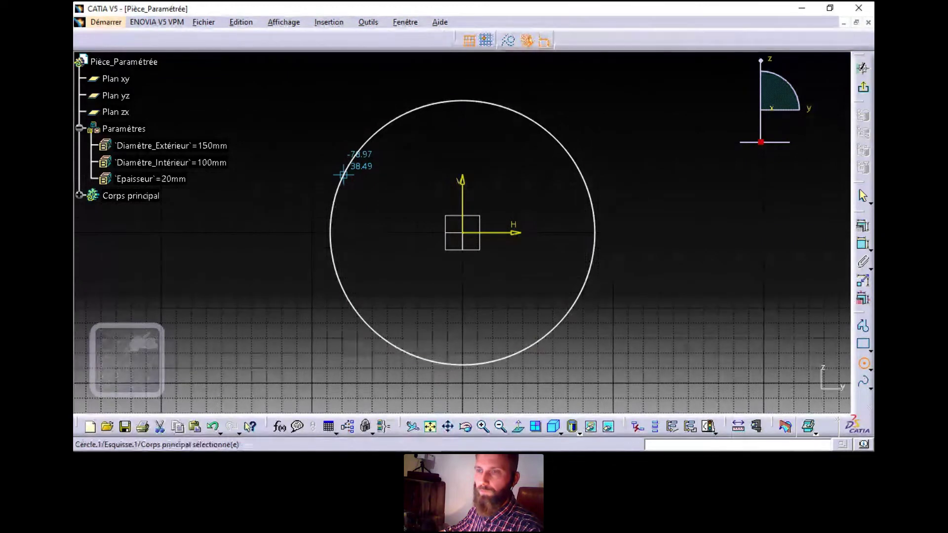
{"action": "left_click", "coordinate": [864, 243]}
{"action": "left_click", "coordinate": [595, 231]}
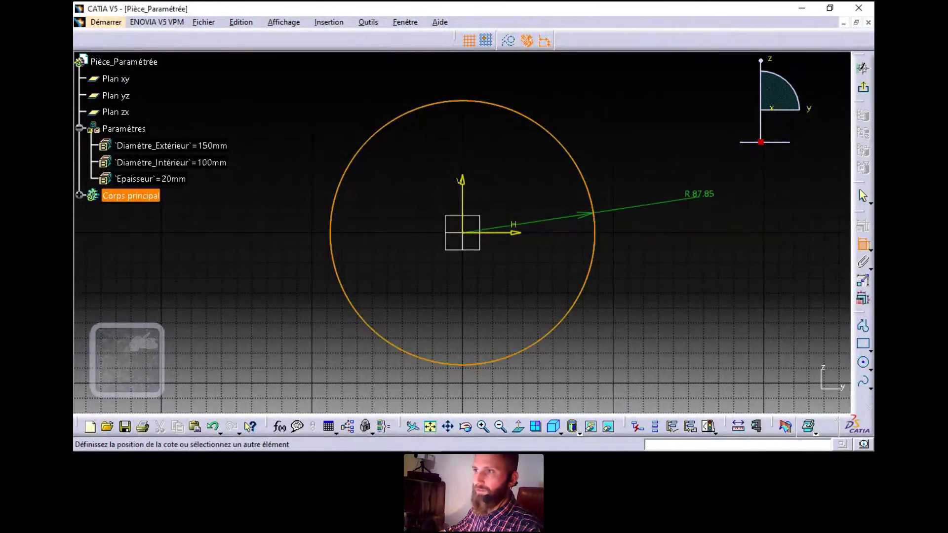
{"action": "left_click", "coordinate": [595, 138]}
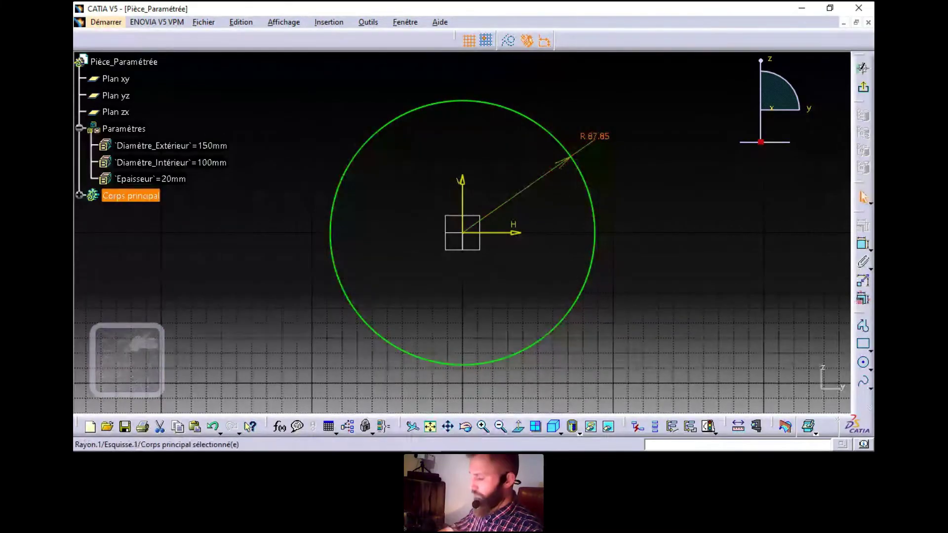
{"action": "key", "text": "ctrl+z"}
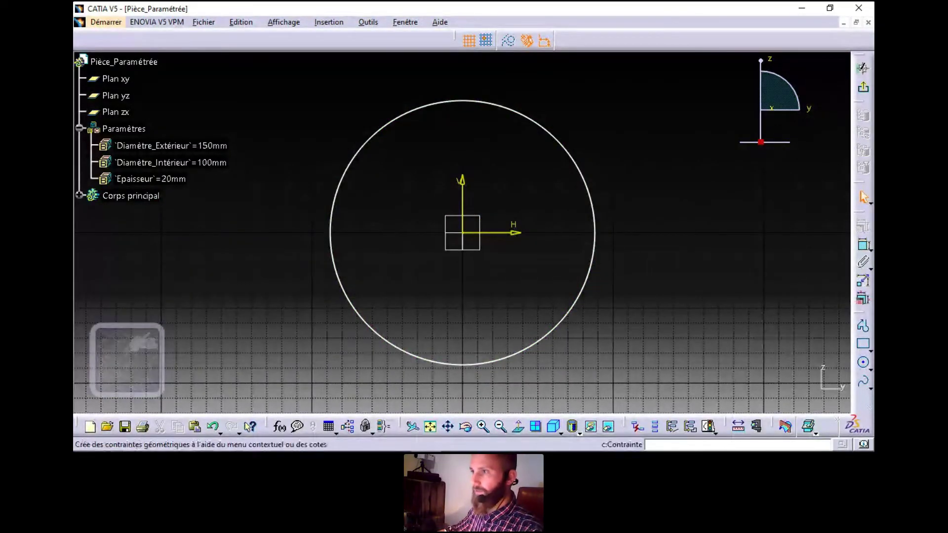
Add a diameter constraint to the circle centred on the origin.
{"action": "left_click", "coordinate": [863, 244]}
{"action": "left_click", "coordinate": [574, 160]}
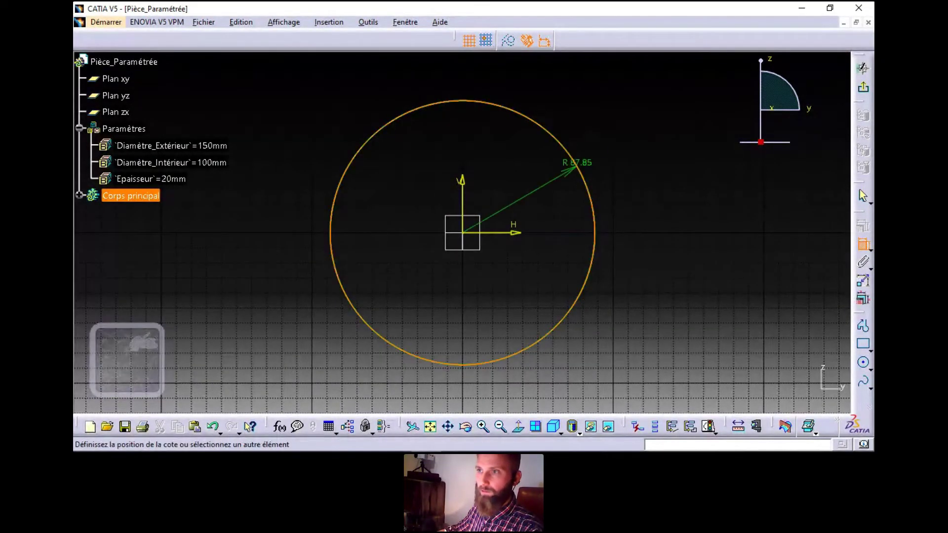
{"action": "right_click", "coordinate": [602, 147]}
{"action": "left_click", "coordinate": [622, 181]}
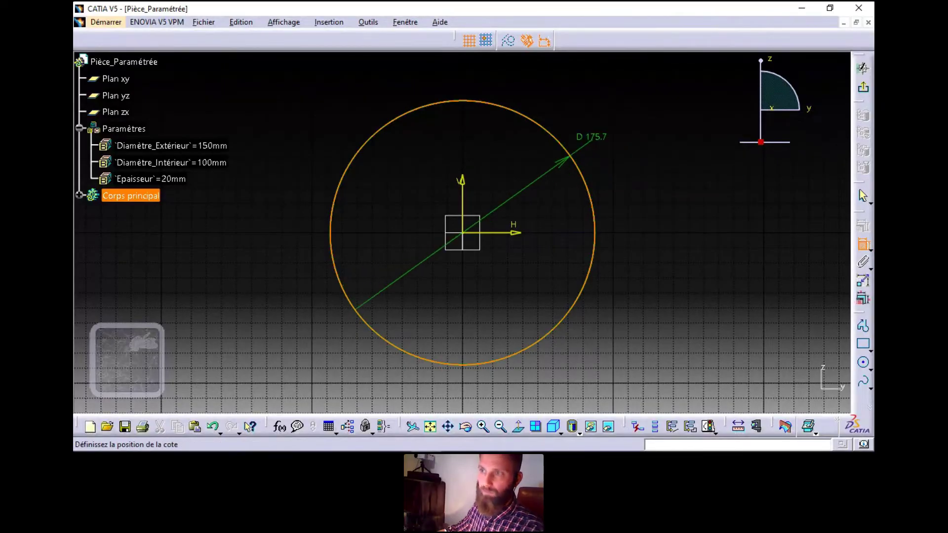
{"action": "left_click", "coordinate": [591, 141]}
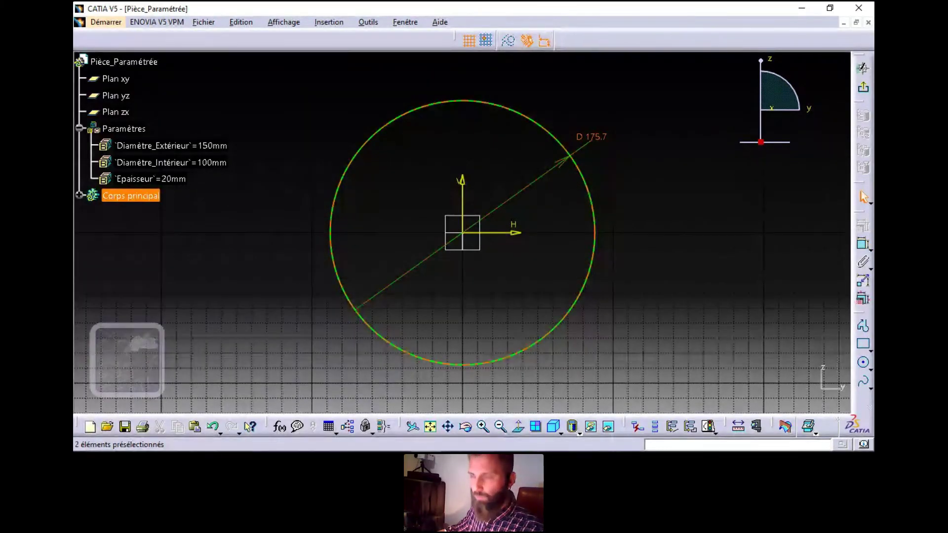
Try to drive the circle's diameter constraint with the Diamètre_Extérieur parameter.
{"action": "double_click", "coordinate": [591, 138]}
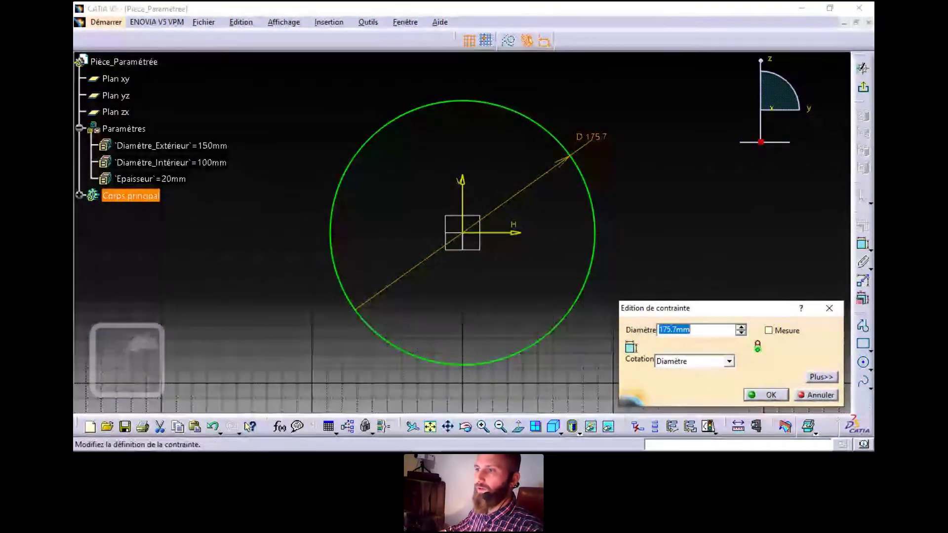
{"action": "left_click", "coordinate": [729, 361]}
{"action": "left_click", "coordinate": [689, 383]}
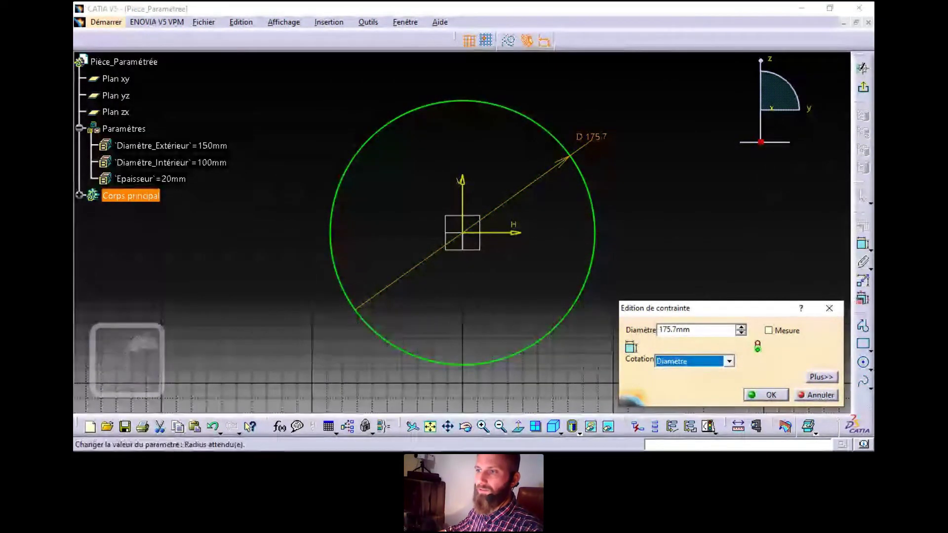
{"action": "double_click", "coordinate": [674, 329]}
{"action": "type", "text": "="}
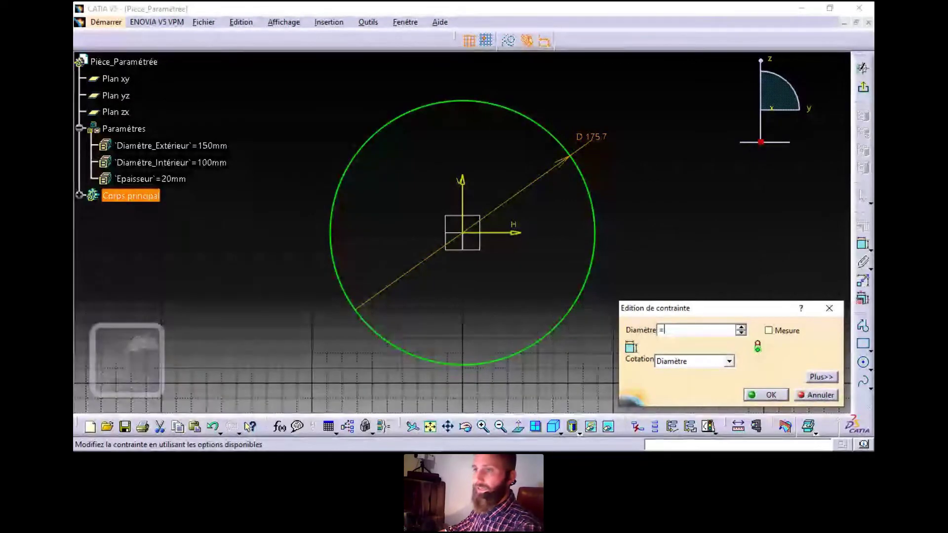
{"action": "left_click", "coordinate": [142, 147]}
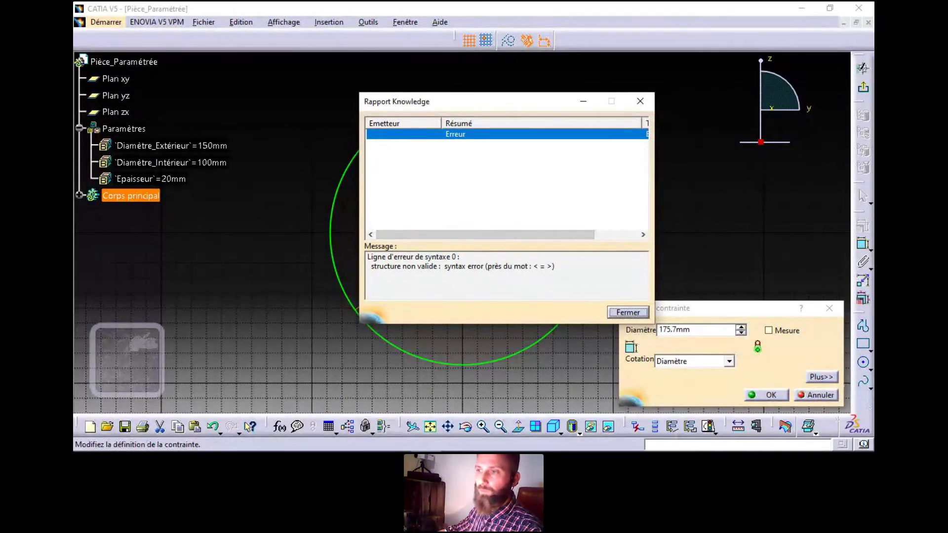
{"action": "key", "text": "Return"}
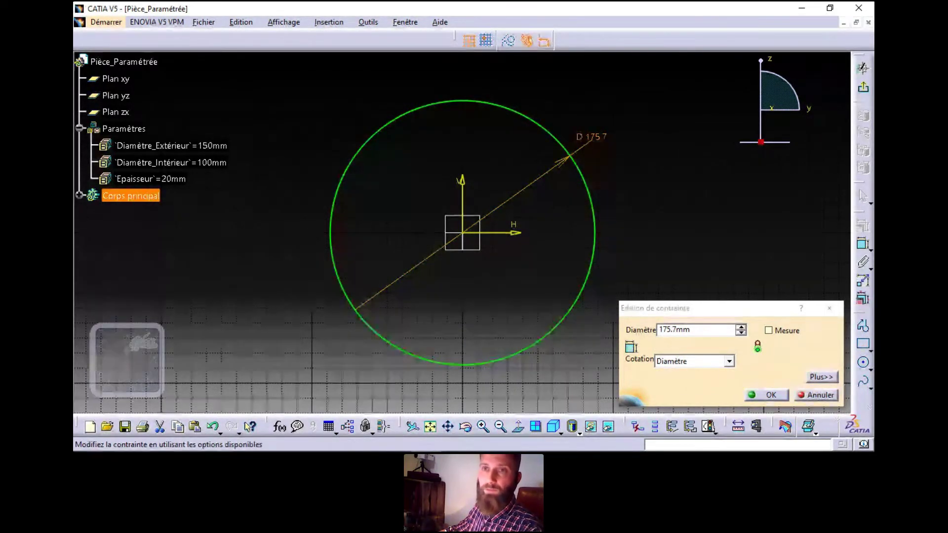
Switch the circle's constraint to Rayon and link its value to the Diamètre_Extérieur parameter.
{"action": "left_click", "coordinate": [729, 362]}
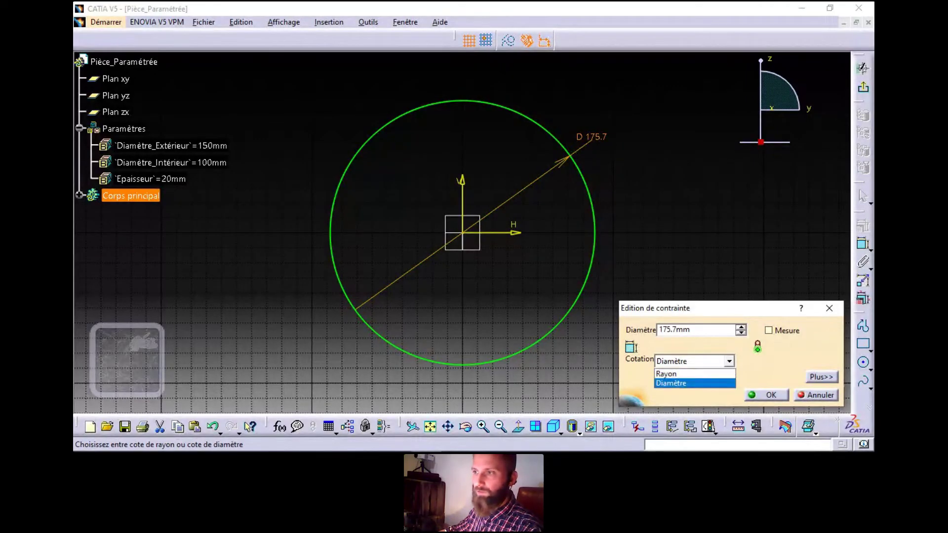
{"action": "left_click", "coordinate": [672, 373]}
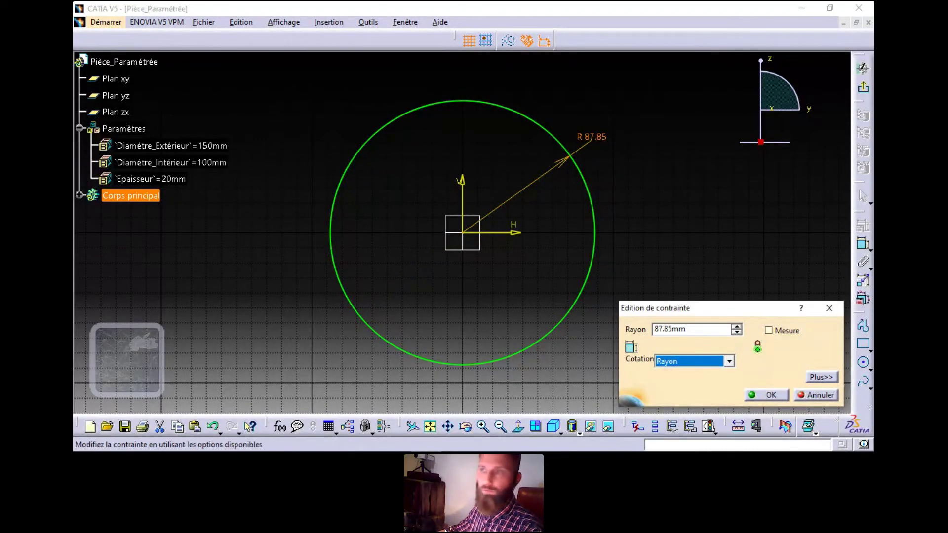
{"action": "left_click", "coordinate": [691, 329]}
{"action": "type", "text": "="}
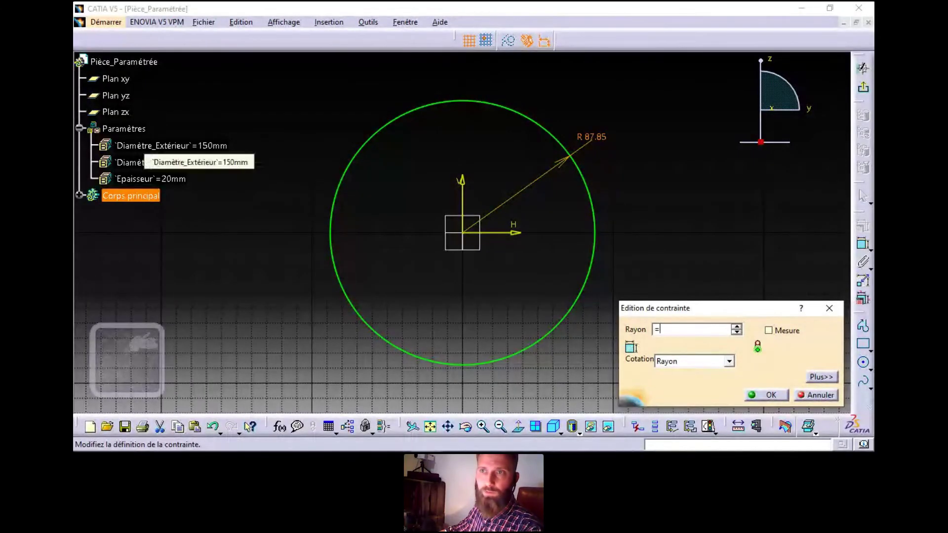
{"action": "left_click", "coordinate": [148, 146]}
{"action": "key", "text": "Return"}
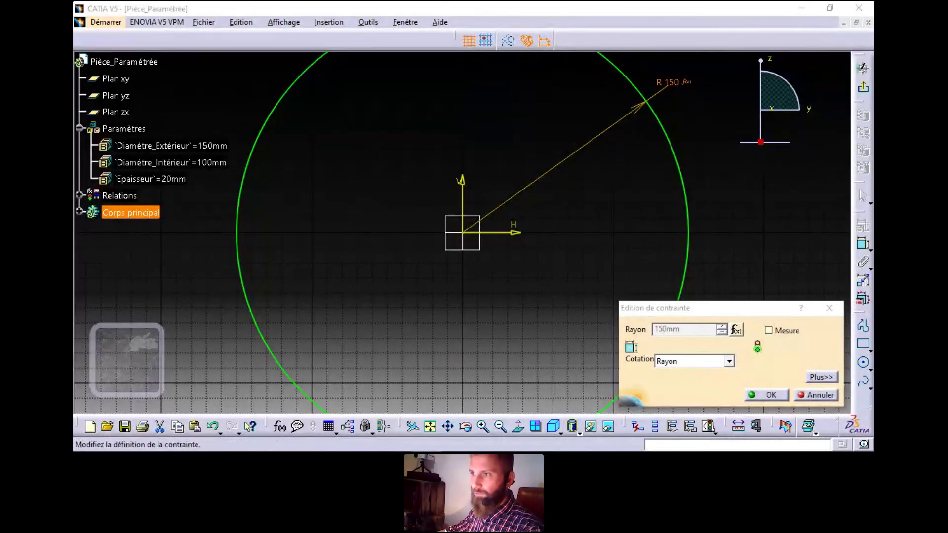
Change the circle's radius formula to `Diamètre_Extérieur`/2 and validate the constraint.
{"action": "left_click", "coordinate": [736, 330]}
{"action": "type", "text": "/2"}
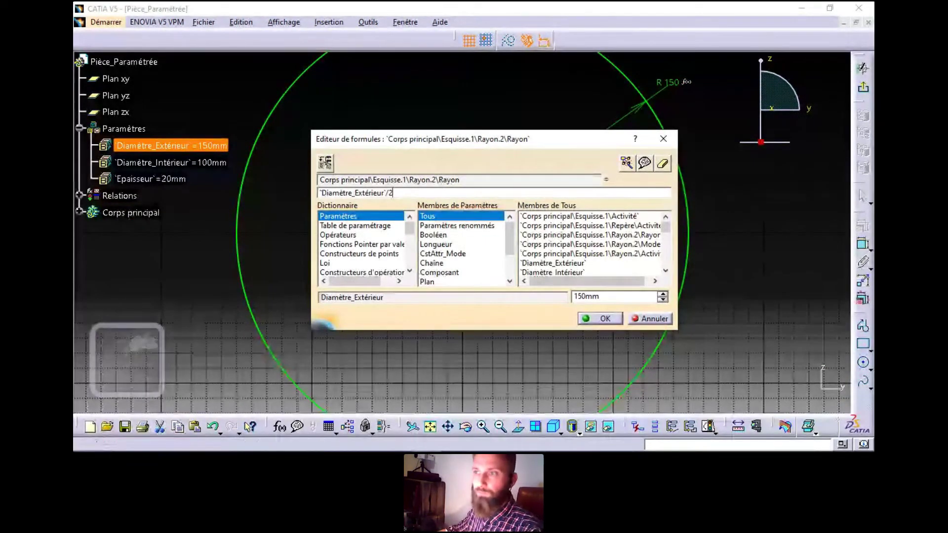
{"action": "key", "text": "Return"}
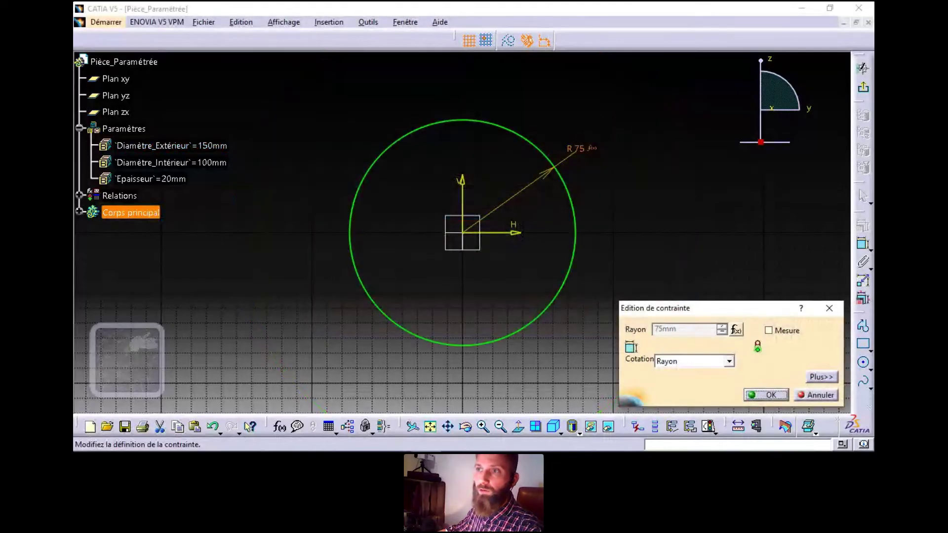
{"action": "key", "text": "Return"}
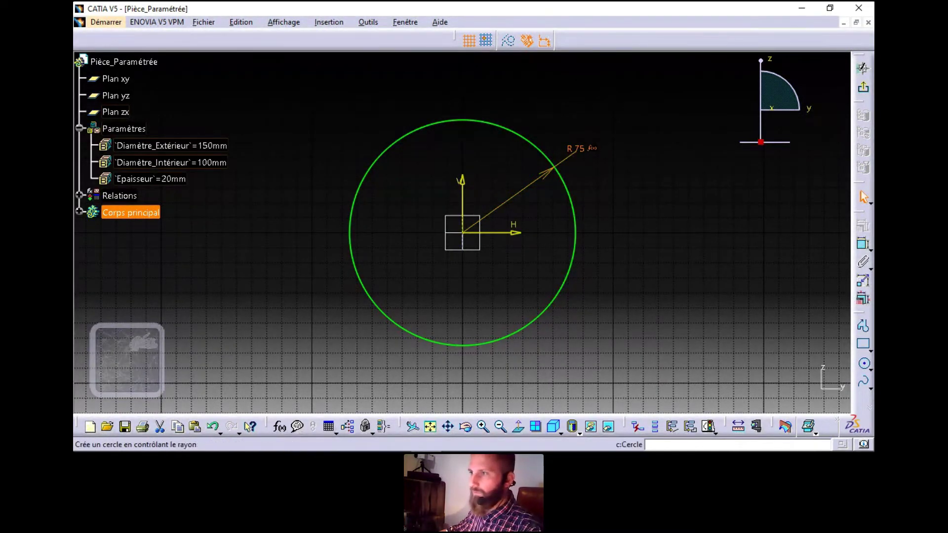
Draw a smaller circle centred on the origin with a radius of about 51 mm and add a radius constraint to it.
{"action": "left_click", "coordinate": [863, 363]}
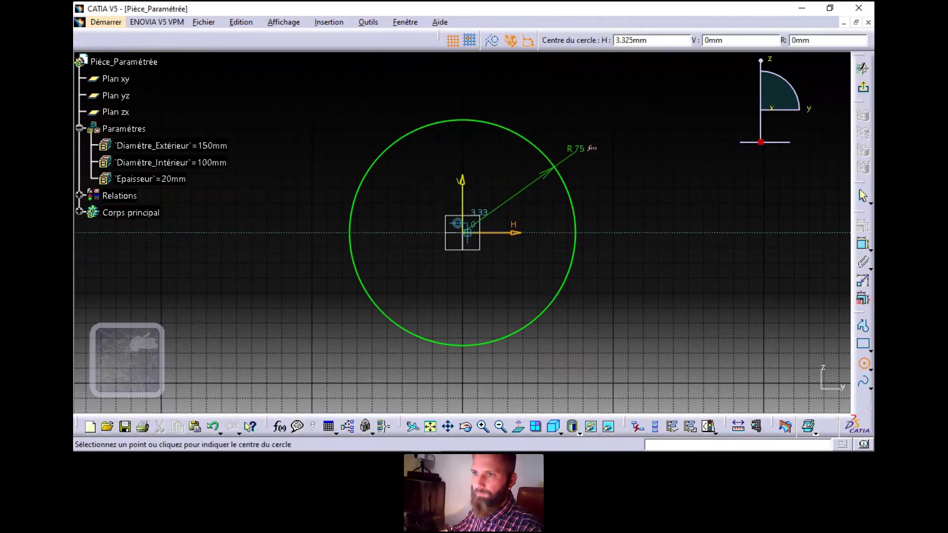
{"action": "left_click", "coordinate": [462, 233]}
{"action": "left_click", "coordinate": [408, 179]}
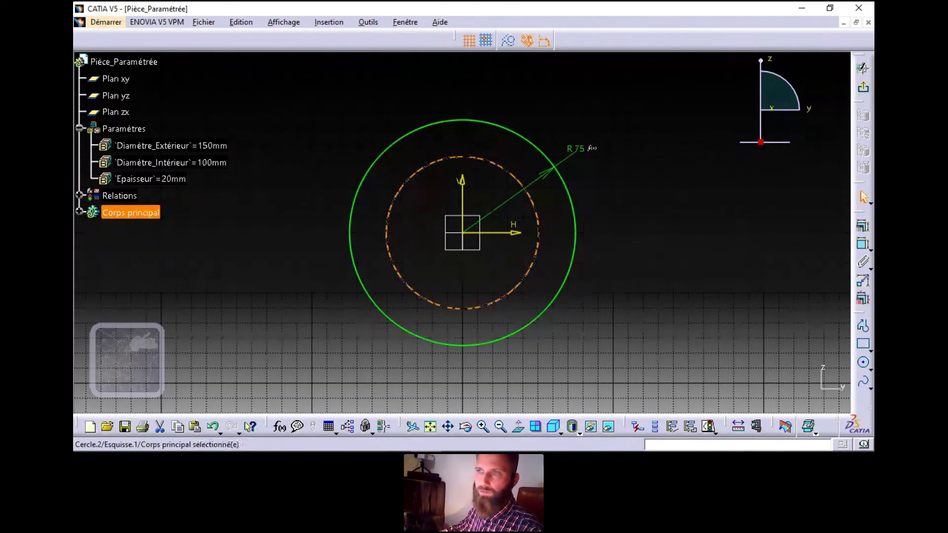
{"action": "left_click", "coordinate": [863, 244]}
{"action": "left_click", "coordinate": [455, 157]}
{"action": "left_click", "coordinate": [334, 149]}
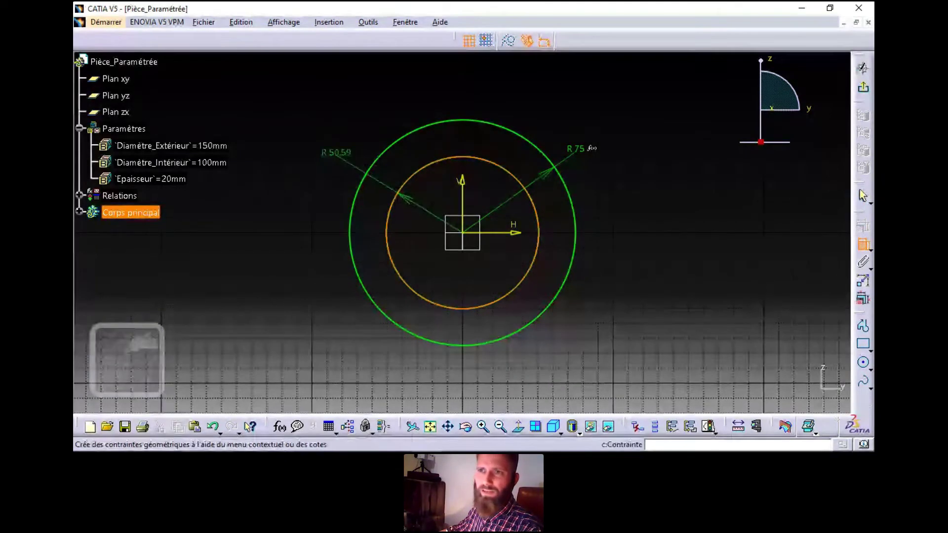
Drive the inner circle's radius with the formula `Diamètre_Intérieur`/2 and validate the constraint.
{"action": "double_click", "coordinate": [334, 146]}
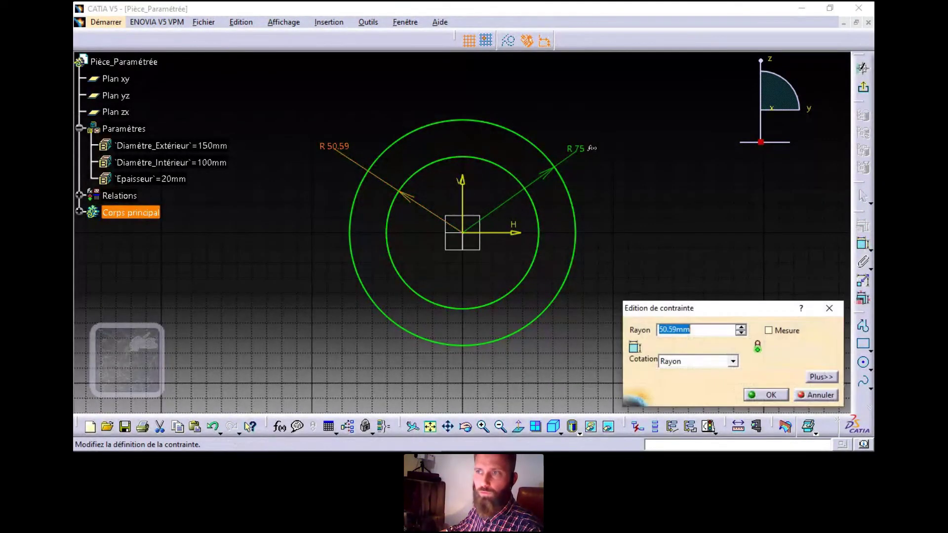
{"action": "type", "text": "="}
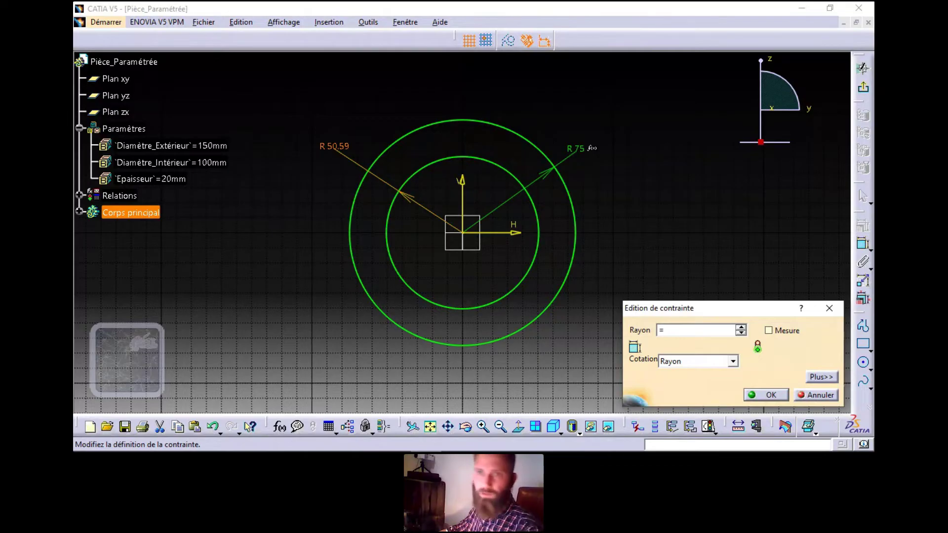
{"action": "left_click", "coordinate": [171, 162]}
{"action": "left_click", "coordinate": [741, 330]}
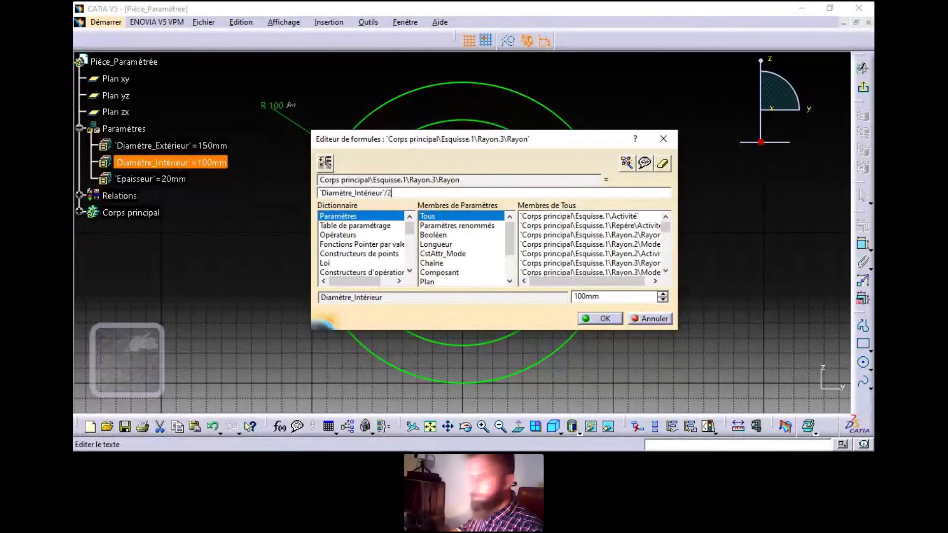
{"action": "key", "text": "Return"}
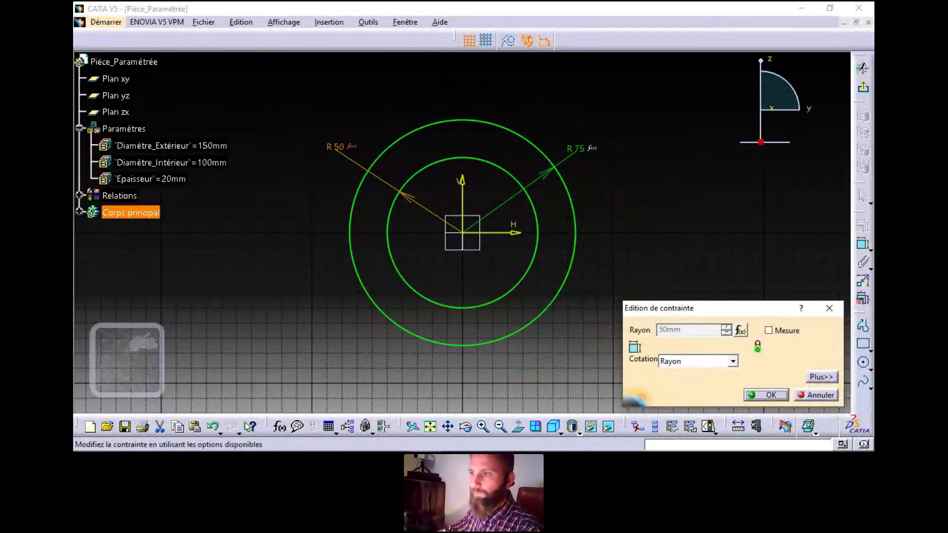
{"action": "left_click", "coordinate": [766, 395]}
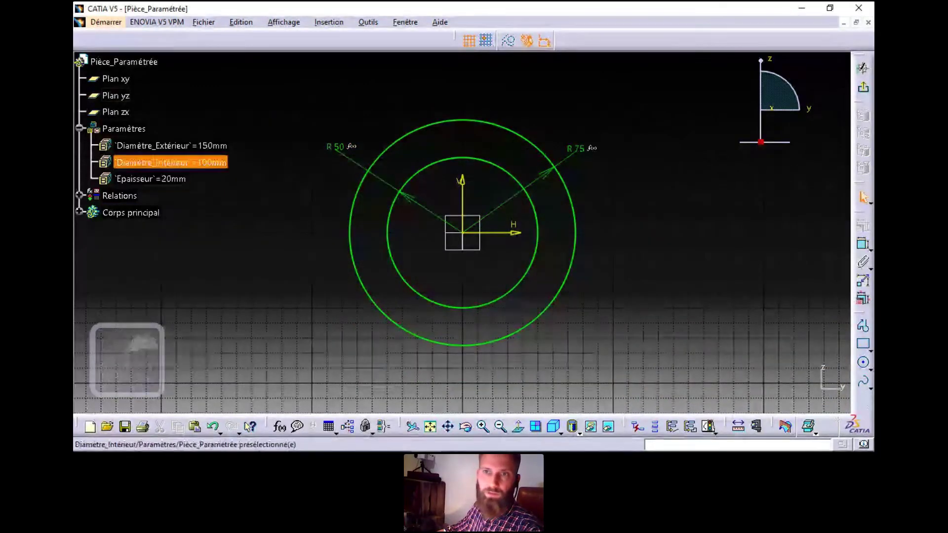
{"action": "left_click", "coordinate": [171, 146]}
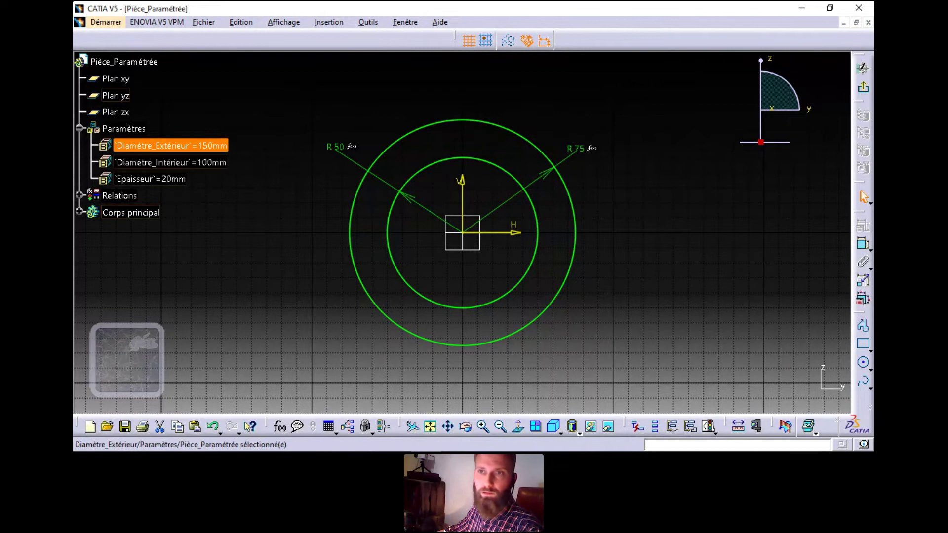
{"action": "left_click", "coordinate": [171, 162]}
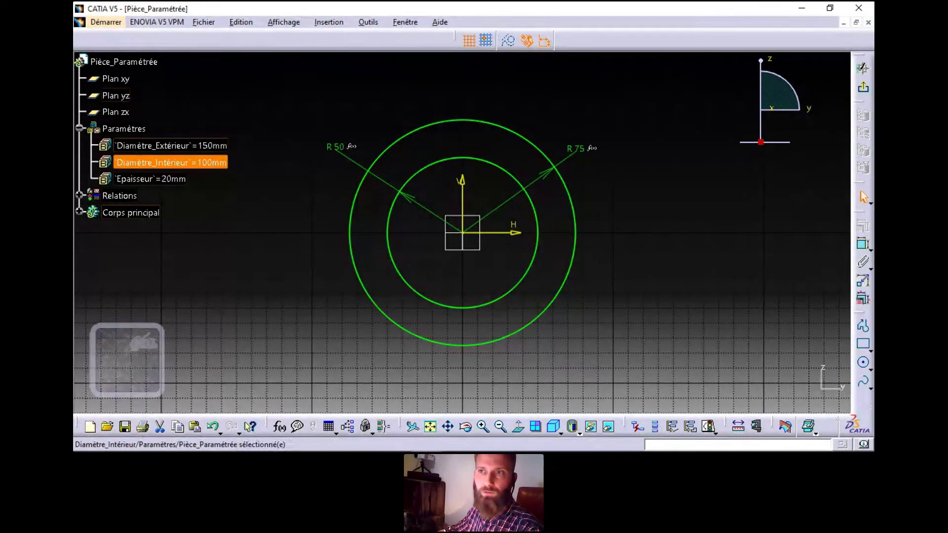
{"action": "key", "text": "Escape"}
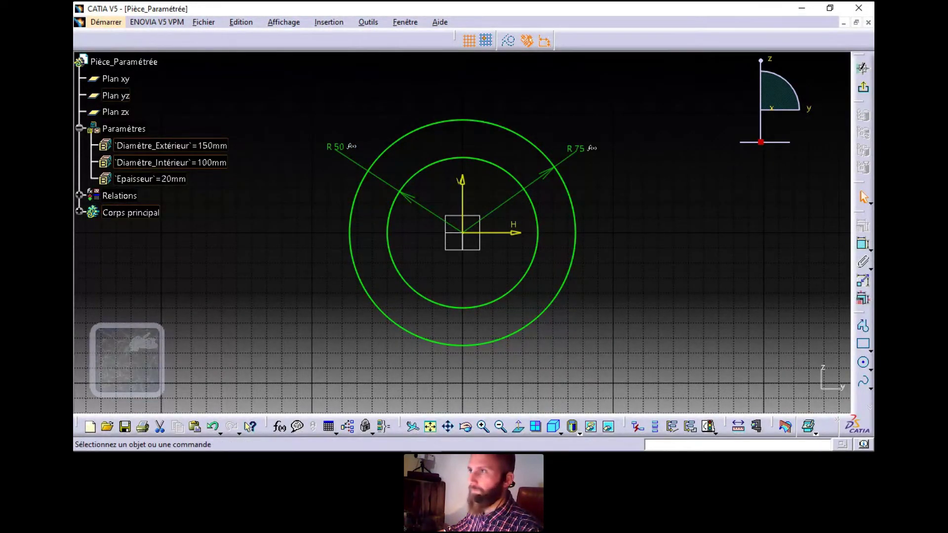
Exit the sketch and start an extrusion of the two circles with its length linked to the Epaisseur parameter.
{"action": "left_click", "coordinate": [863, 88]}
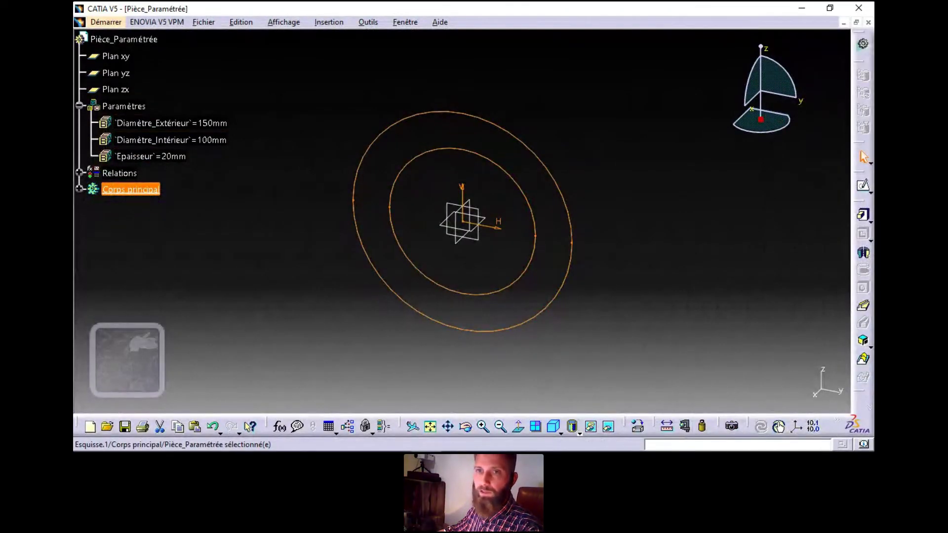
{"action": "left_click", "coordinate": [79, 189]}
{"action": "left_click", "coordinate": [863, 216]}
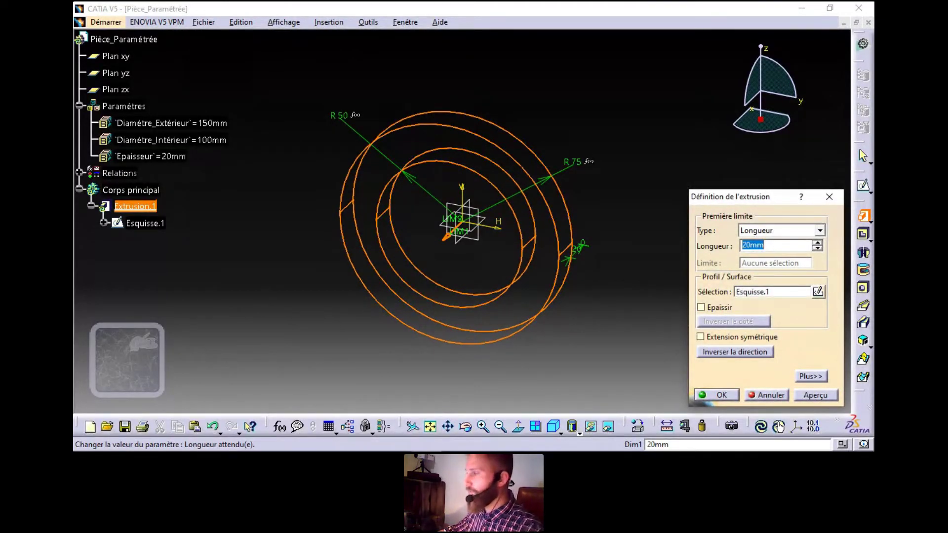
{"action": "type", "text": "="}
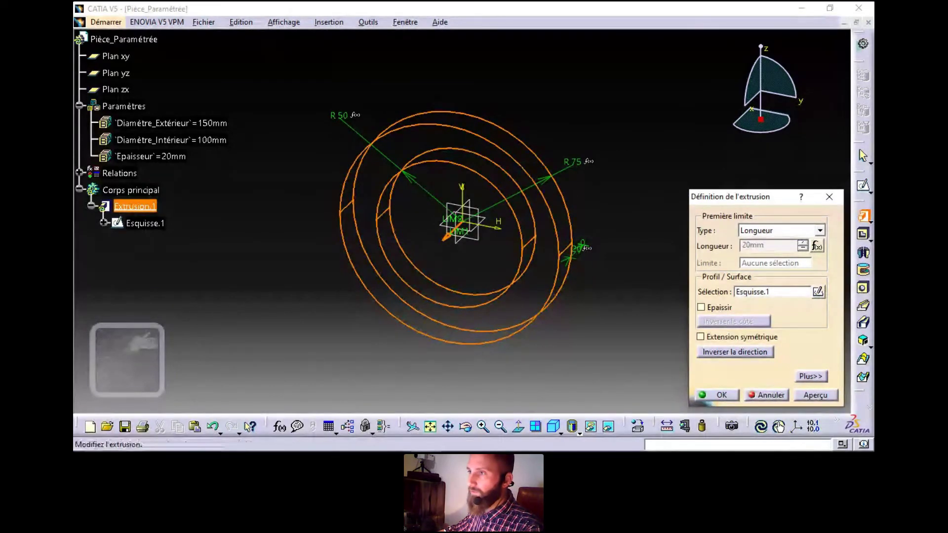
Change the extrusion's length formula to `Epaisseur`-3mm.
{"action": "left_click", "coordinate": [817, 246]}
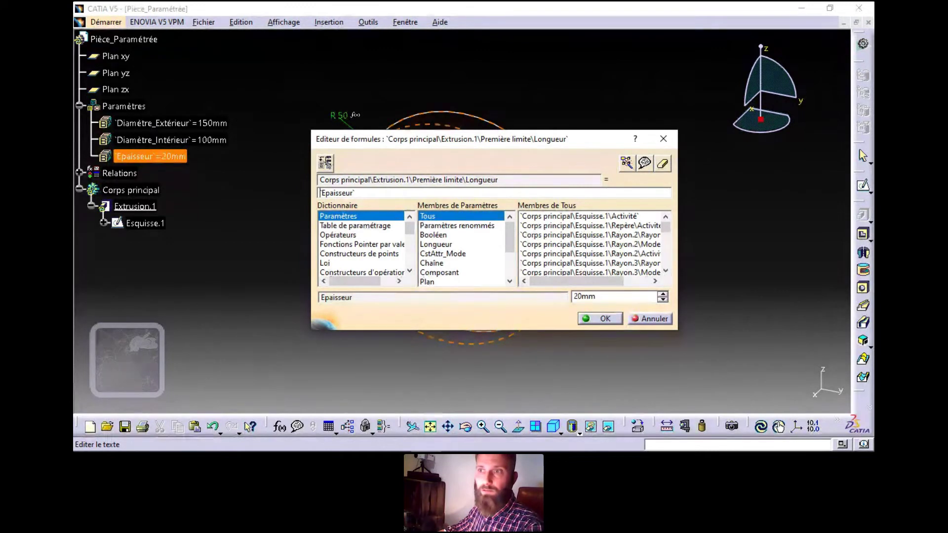
{"action": "key", "text": "End"}
{"action": "type", "text": "-"}
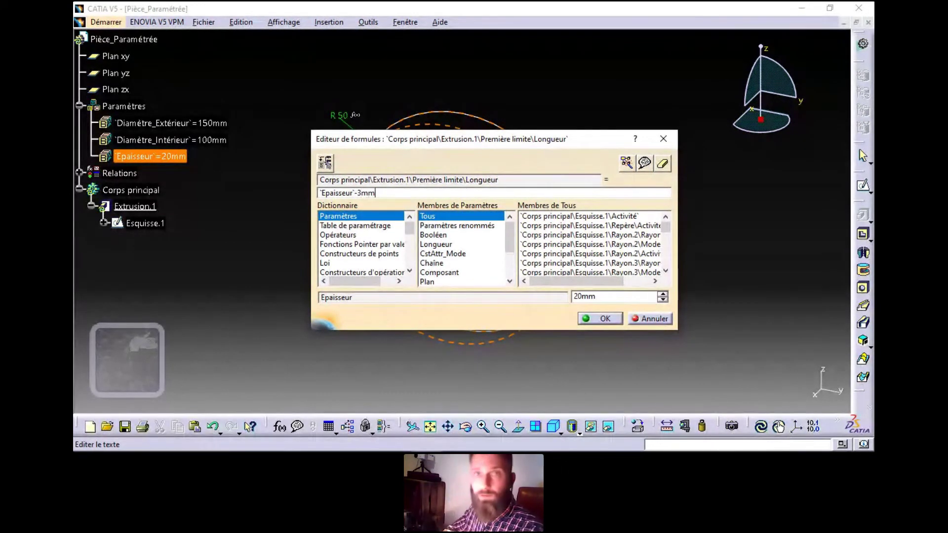
{"action": "type", "text": "3mm"}
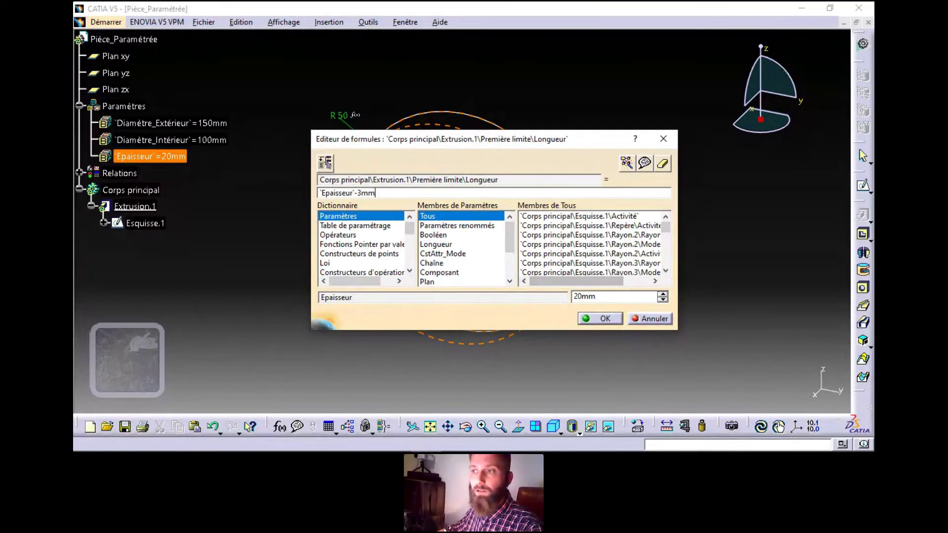
{"action": "key", "text": "Return"}
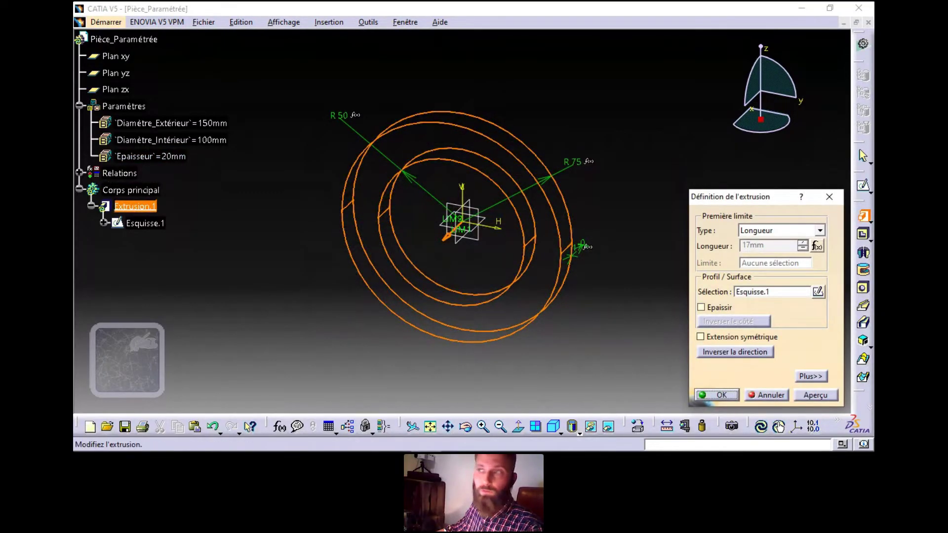
Remove the -3mm offset from the extrusion's length formula, leaving only `Epaisseur`.
{"action": "left_click", "coordinate": [818, 246]}
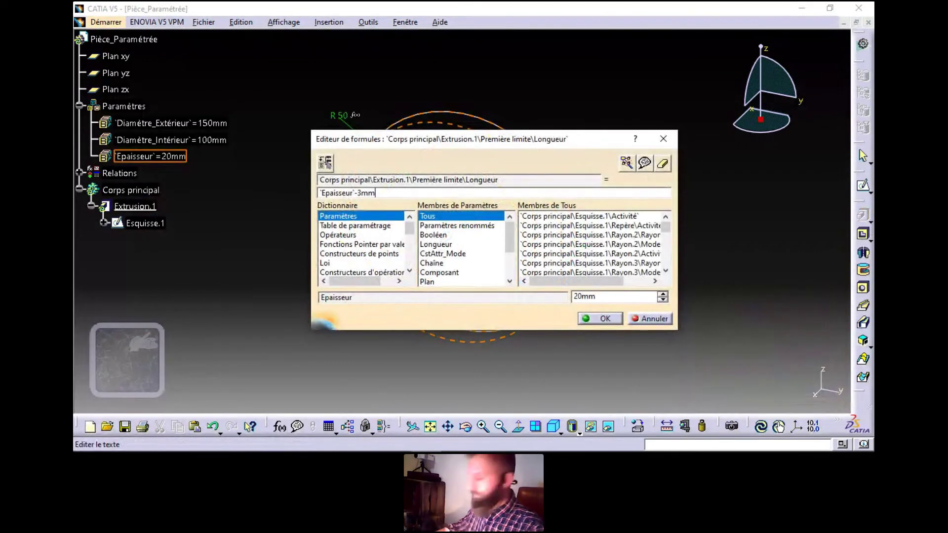
{"action": "key", "text": "BackSpace"}
{"action": "key", "text": "Return"}
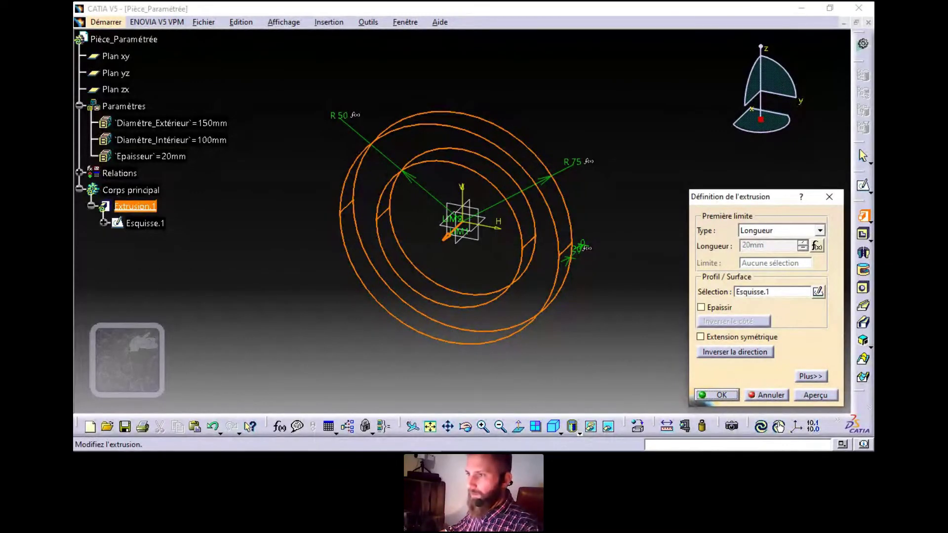
Validate the ring's extrusion and set the edge thickness of Corps principal to 1: 0.13 mm in its graphic properties.
{"action": "key", "text": "Return"}
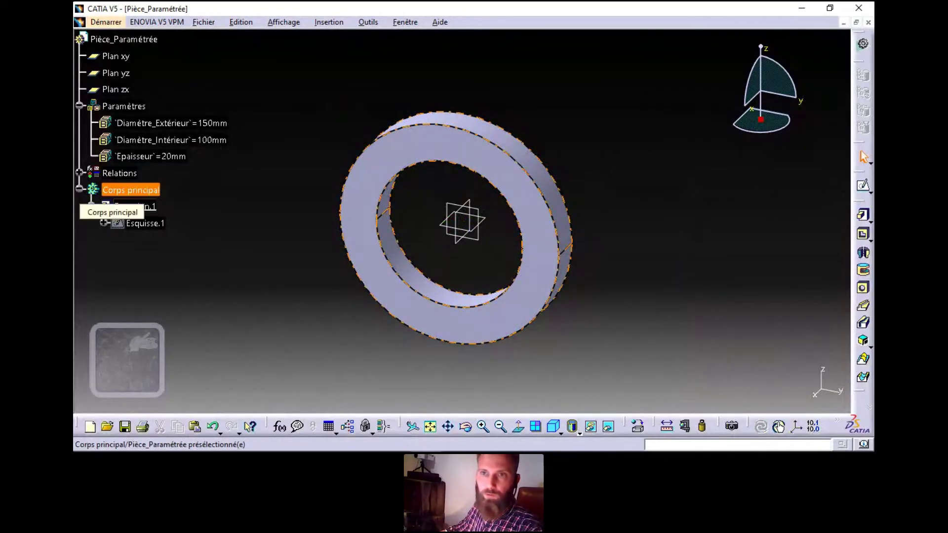
{"action": "left_click", "coordinate": [114, 191]}
{"action": "right_click", "coordinate": [113, 191]}
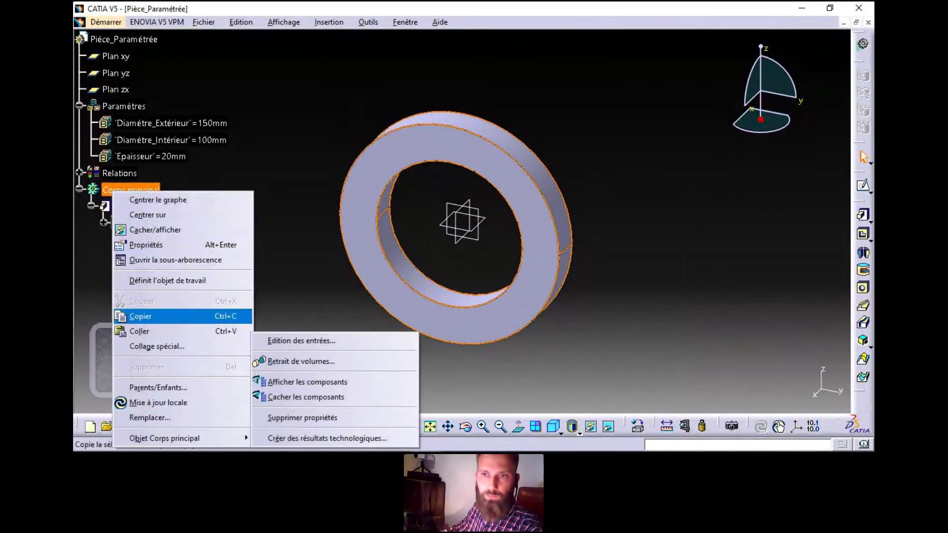
{"action": "left_click", "coordinate": [146, 245]}
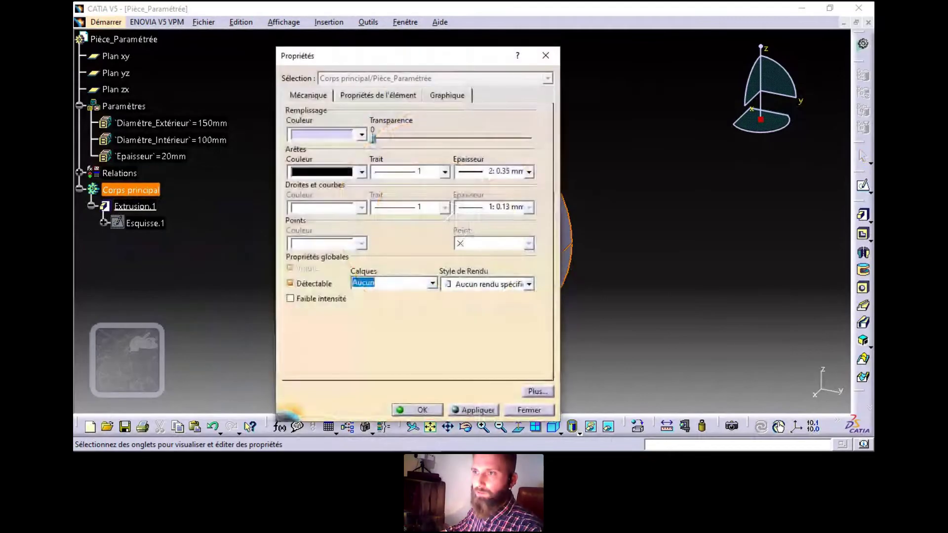
{"action": "left_click", "coordinate": [528, 172]}
{"action": "scroll", "coordinate": [494, 197], "scroll_direction": "up", "scroll_amount": 1}
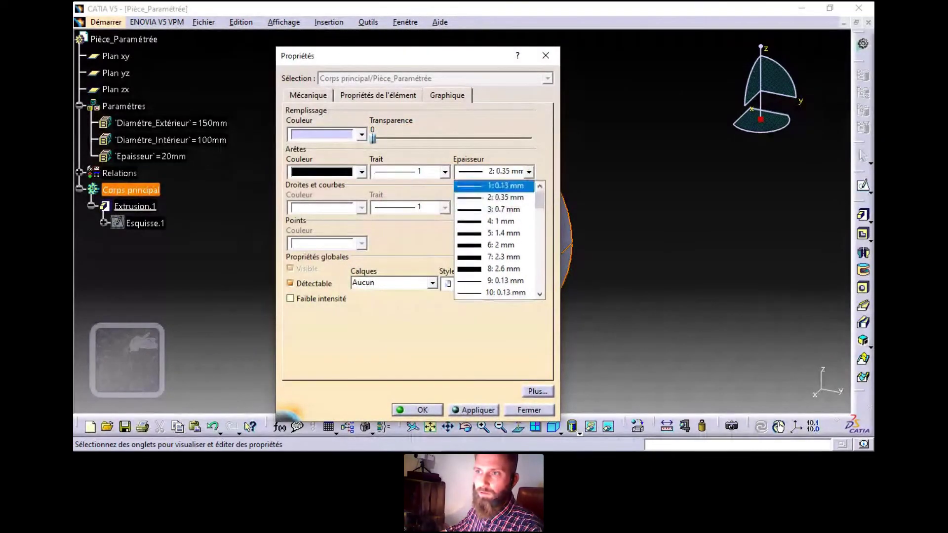
{"action": "left_click", "coordinate": [494, 185]}
{"action": "left_click", "coordinate": [473, 410]}
{"action": "left_click", "coordinate": [417, 410]}
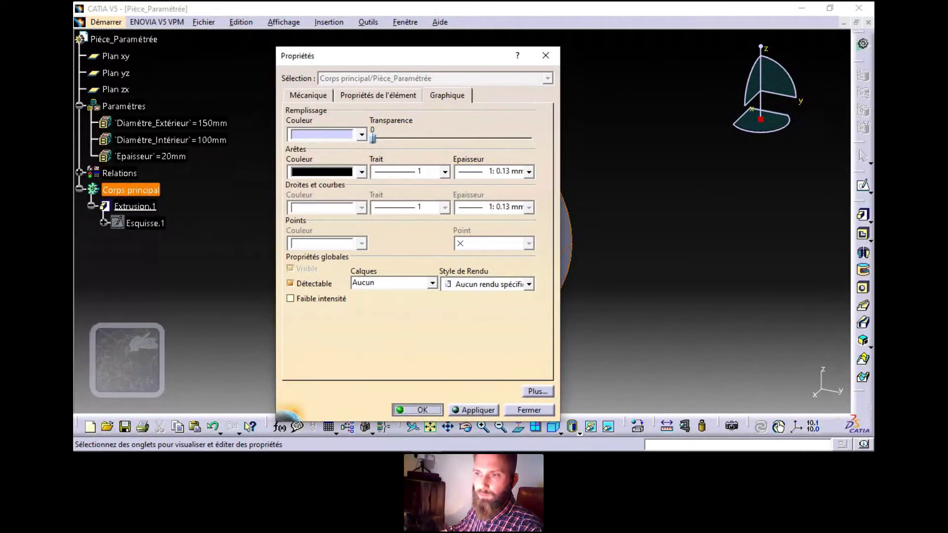
Test the parameterization by setting the Diamètre_Extérieur parameter to 200 mm.
{"action": "middle_click_drag", "start_coordinate": [533, 206], "coordinate": [610, 211]}
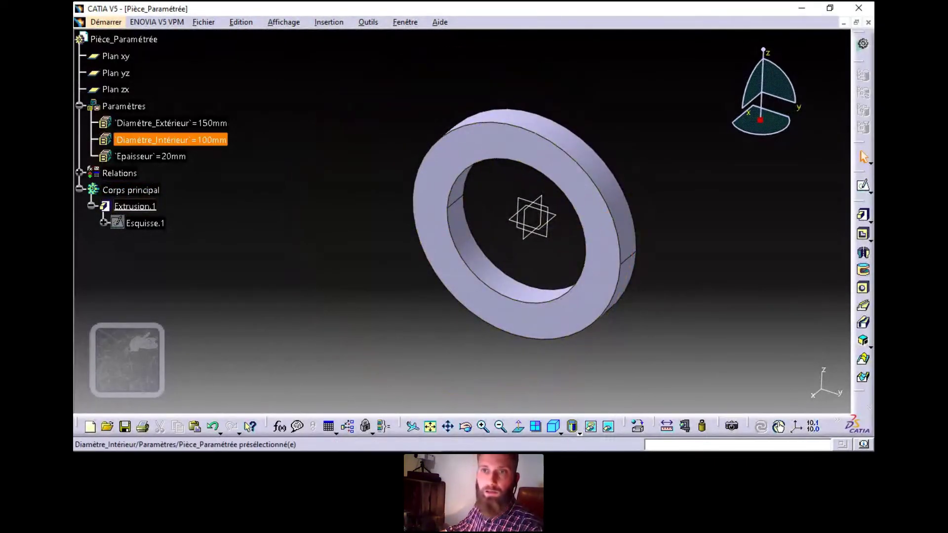
{"action": "left_click", "coordinate": [129, 123]}
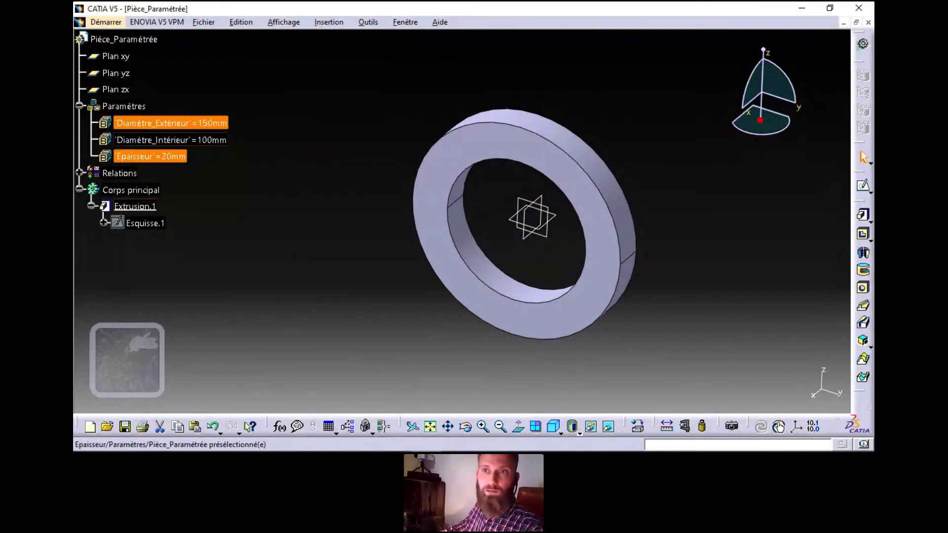
{"action": "left_click", "coordinate": [148, 140]}
{"action": "left_click", "coordinate": [157, 156]}
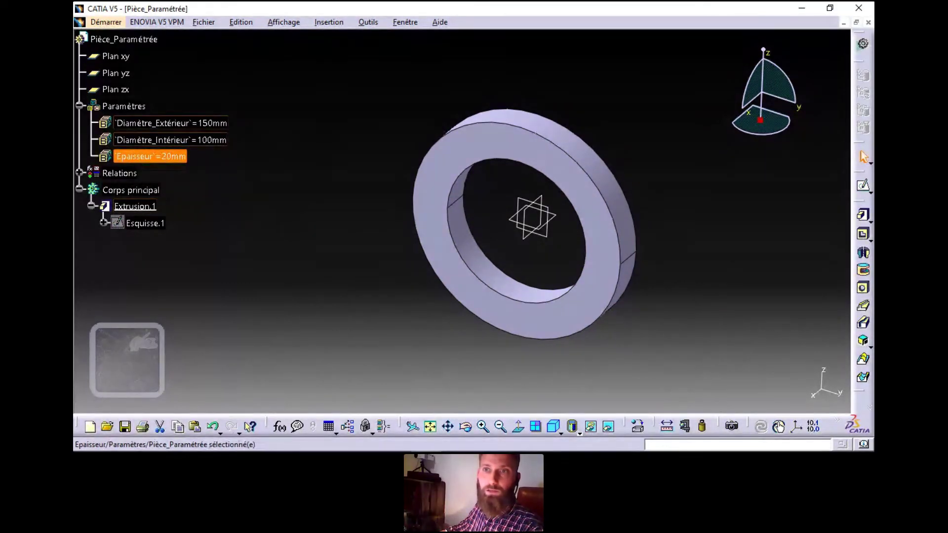
{"action": "key", "text": "Escape"}
{"action": "double_click", "coordinate": [157, 123]}
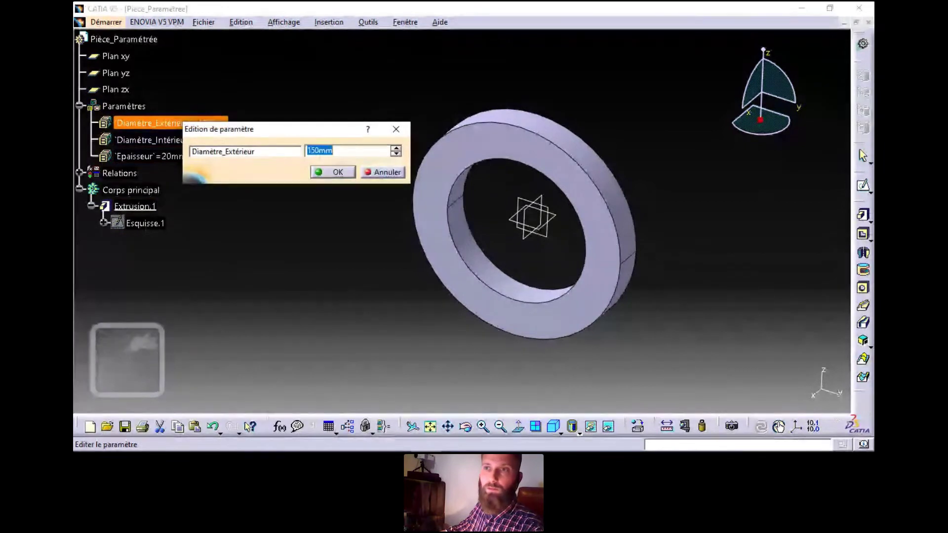
{"action": "type", "text": "200"}
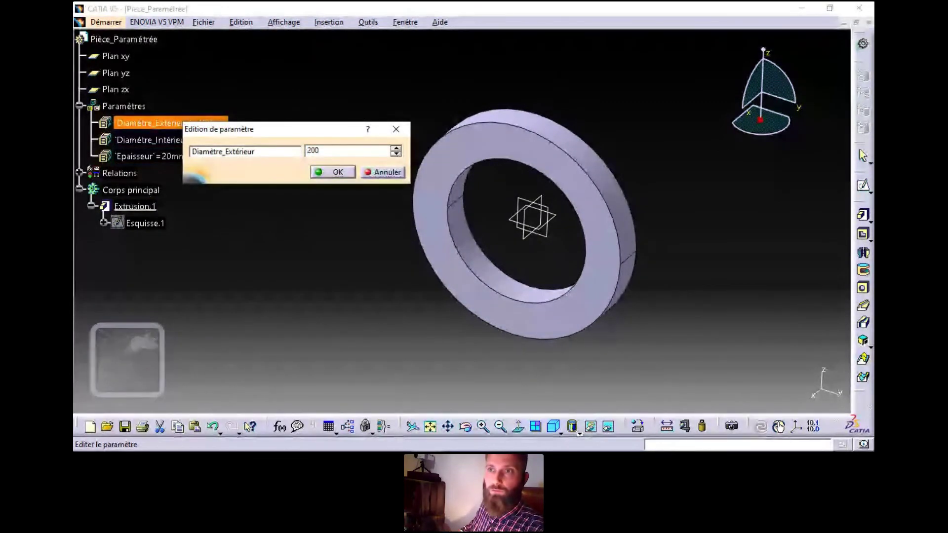
{"action": "key", "text": "Return"}
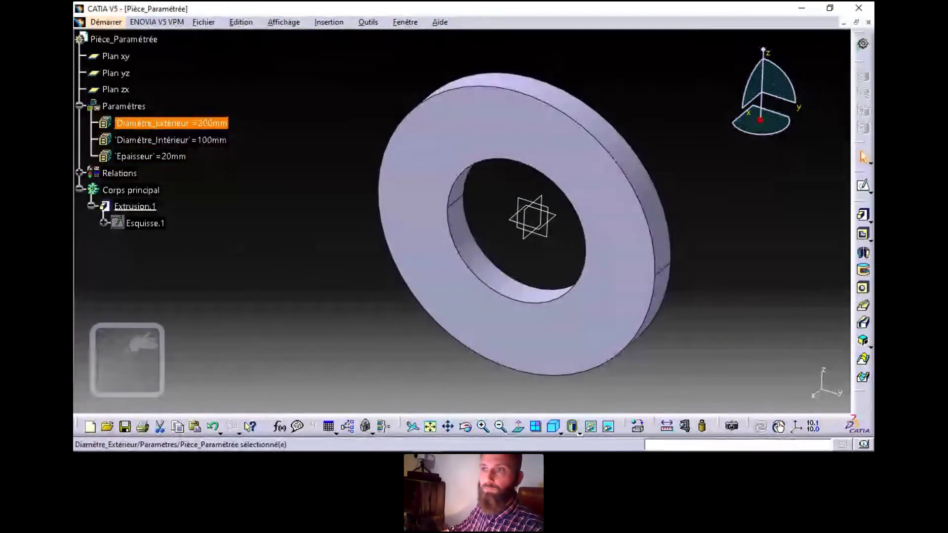
Set the Diamètre_Intérieur parameter to 10 mm and the Epaisseur parameter to 2 mm.
{"action": "double_click", "coordinate": [170, 140]}
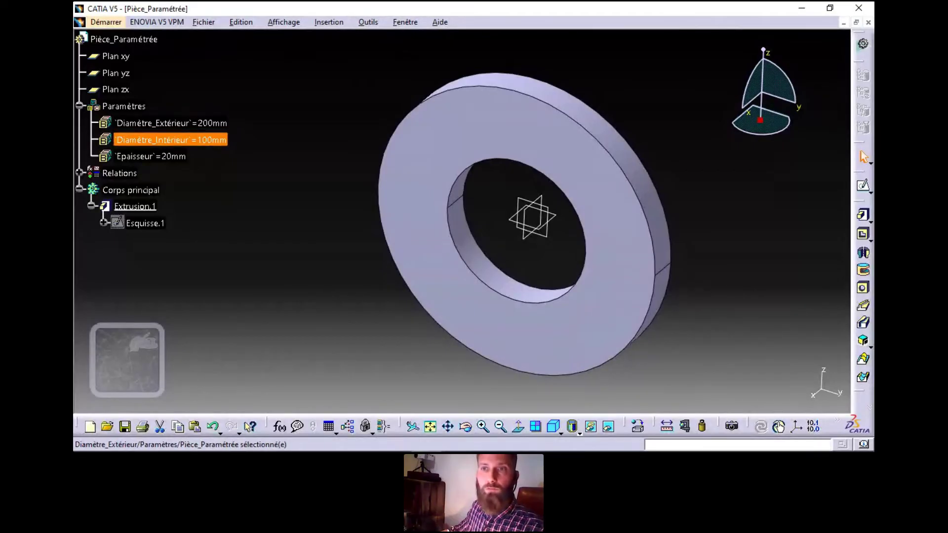
{"action": "type", "text": "10mm"}
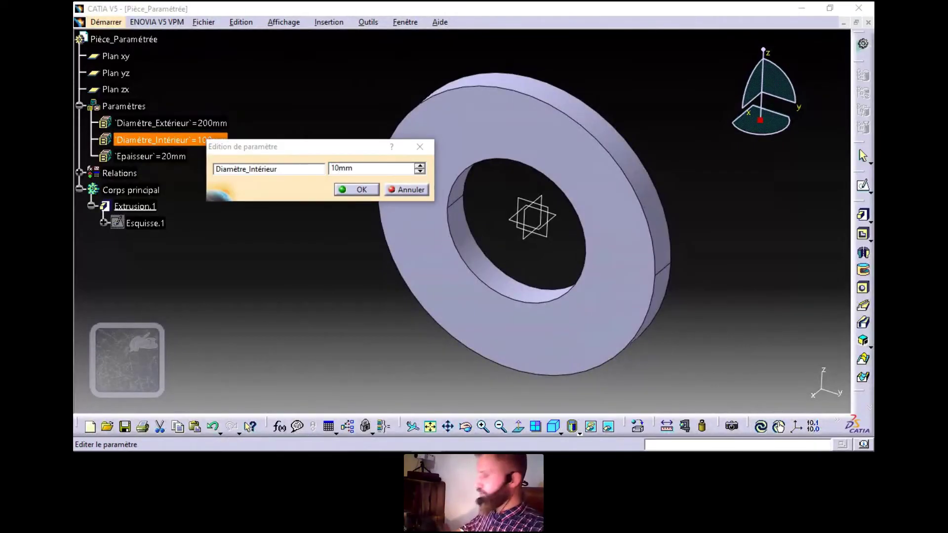
{"action": "key", "text": "Return"}
{"action": "scroll", "coordinate": [135, 206], "scroll_direction": "down", "scroll_amount": 3}
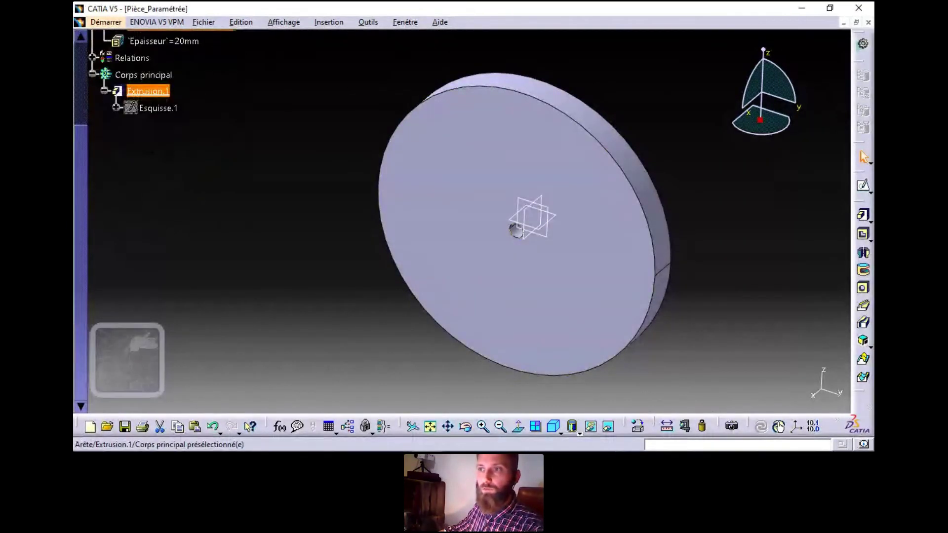
{"action": "scroll", "coordinate": [135, 206], "scroll_direction": "up", "scroll_amount": 4}
{"action": "middle_click_drag", "start_coordinate": [135, 207], "coordinate": [135, 193]}
{"action": "middle_click_drag", "start_coordinate": [461, 220], "coordinate": [462, 209]}
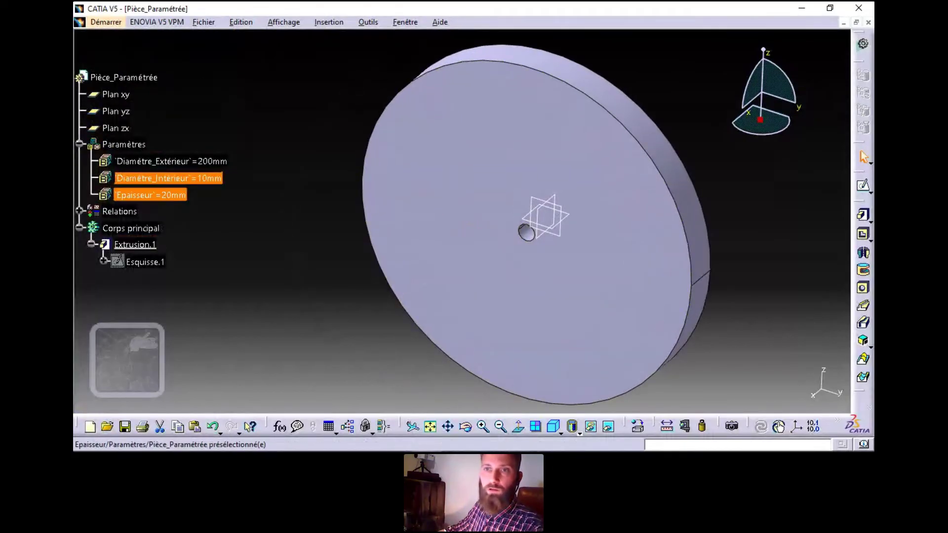
{"action": "double_click", "coordinate": [148, 195]}
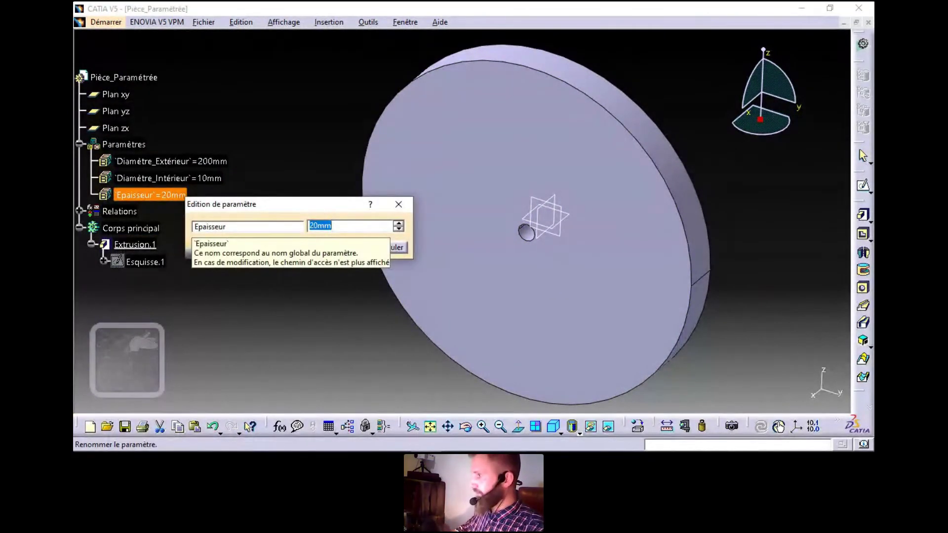
{"action": "type", "text": "2"}
{"action": "key", "text": "Return"}
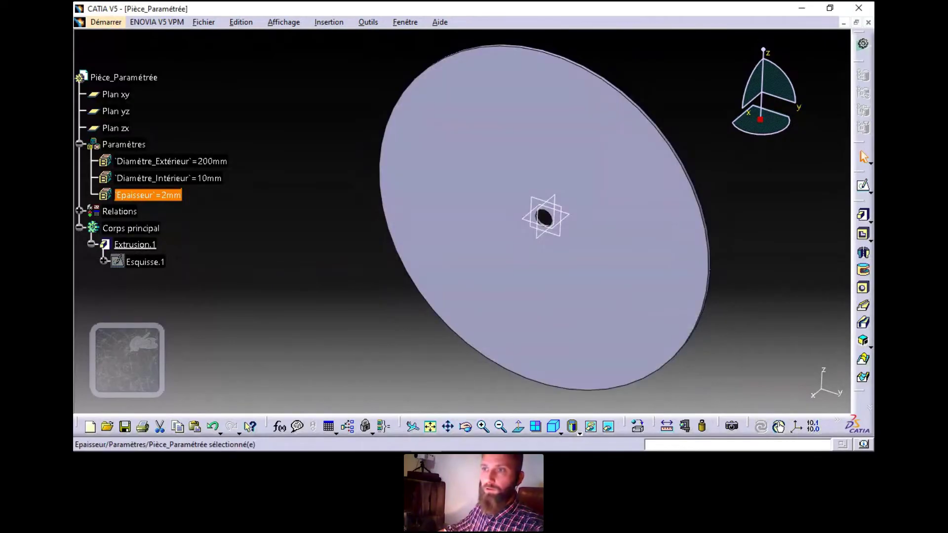
Set the Diamètre_Extérieur parameter to 150 mm and the Diamètre_Intérieur parameter to 100 mm.
{"action": "double_click", "coordinate": [169, 161]}
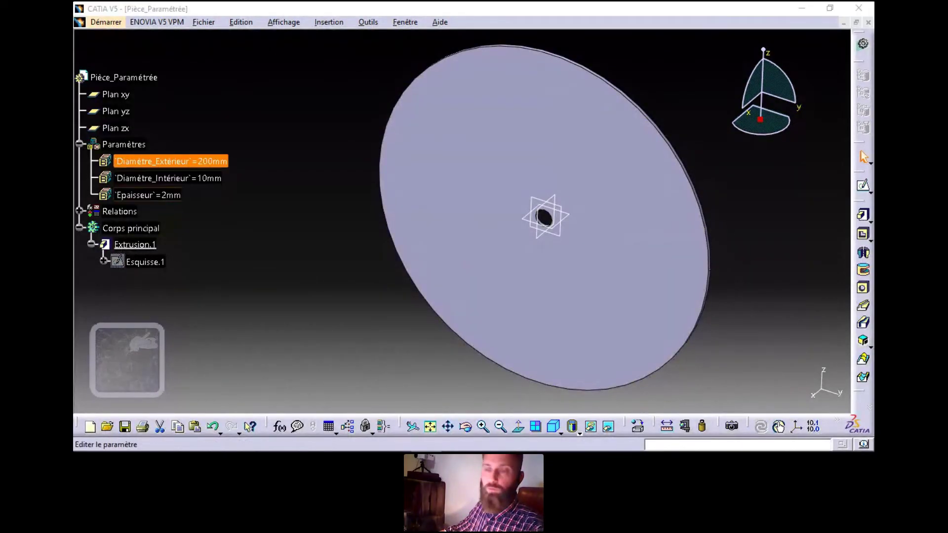
{"action": "type", "text": "150"}
{"action": "key", "text": "Return"}
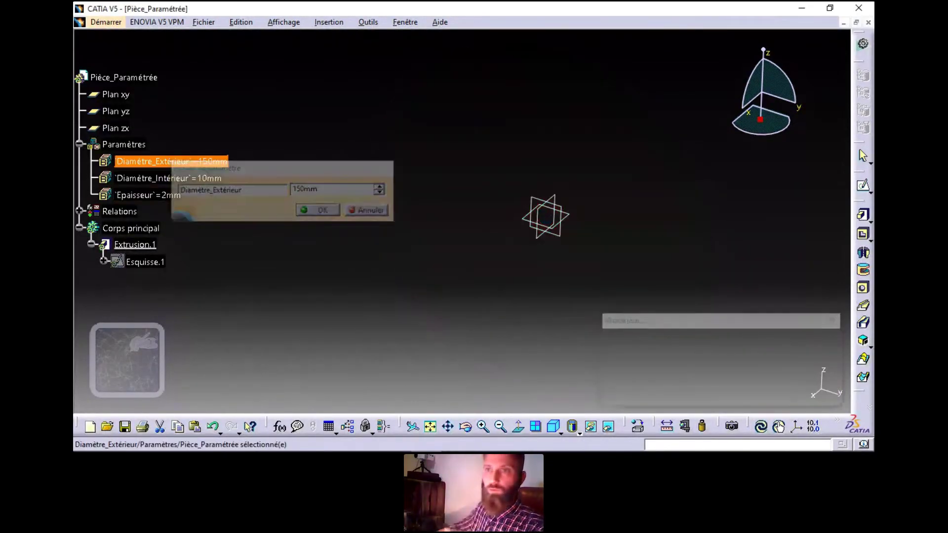
{"action": "double_click", "coordinate": [168, 178]}
{"action": "type", "text": "10"}
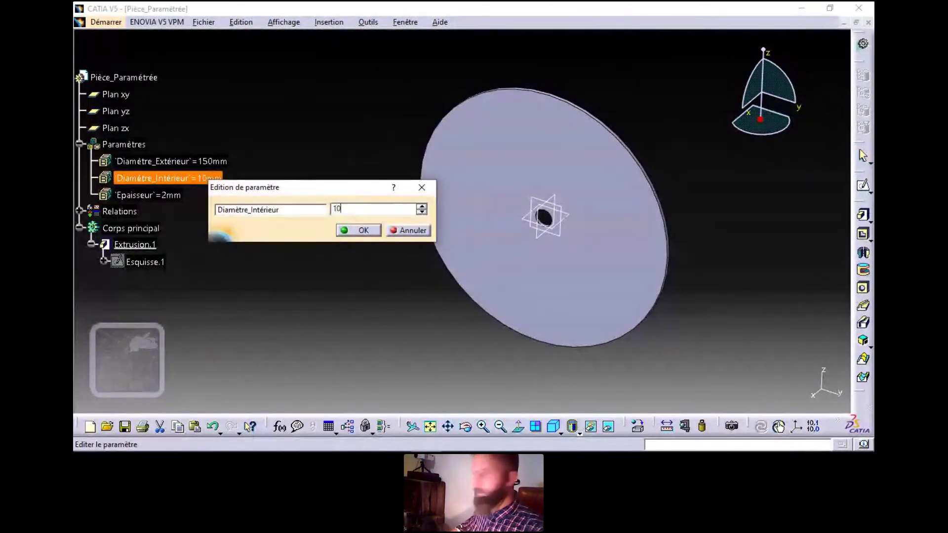
{"action": "type", "text": "0"}
{"action": "key", "text": "Return"}
Set the Epaisseur parameter of the ring to 10 mm.
{"action": "double_click", "coordinate": [148, 195]}
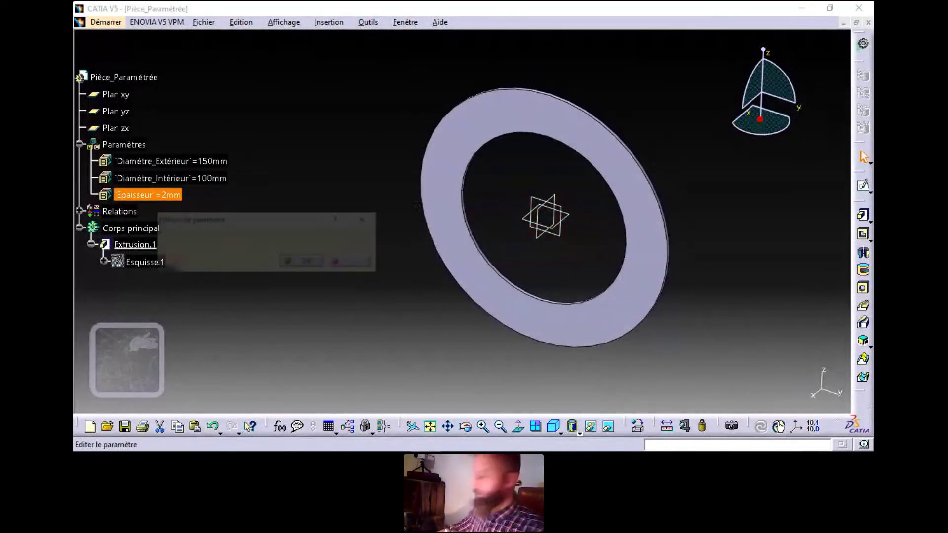
{"action": "type", "text": "10mm"}
{"action": "key", "text": "Return"}
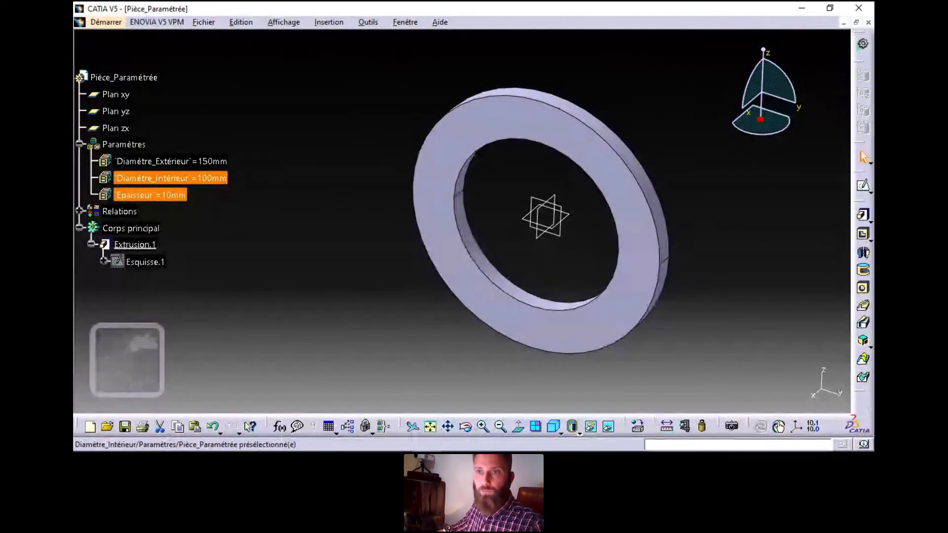
Try an inner diameter larger than the outer one by setting Diamètre_Intérieur to 160 mm.
{"action": "double_click", "coordinate": [163, 178]}
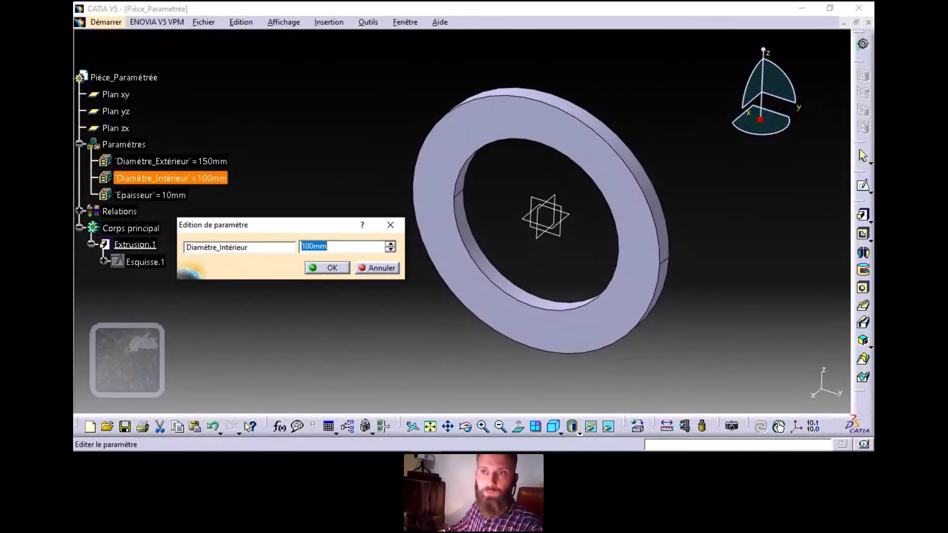
{"action": "type", "text": "16"}
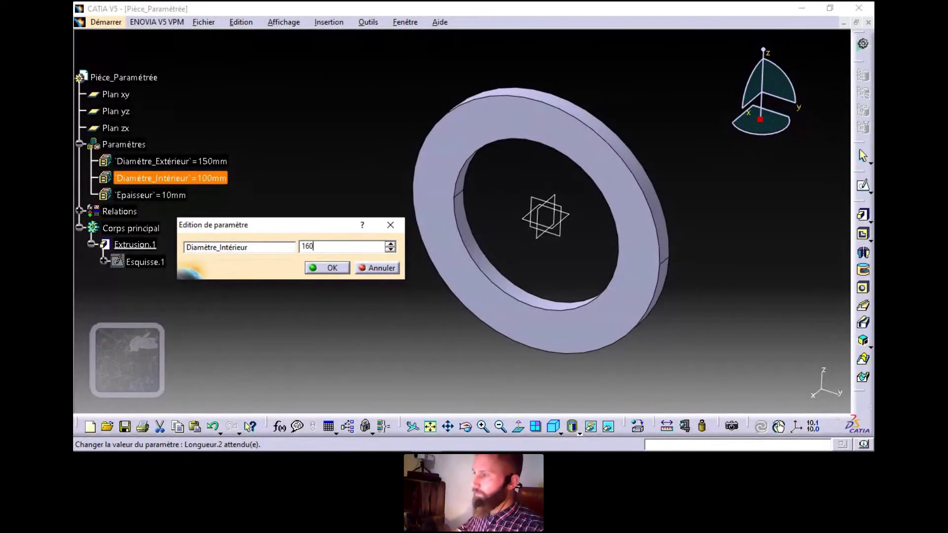
{"action": "type", "text": "0"}
{"action": "key", "text": "Return"}
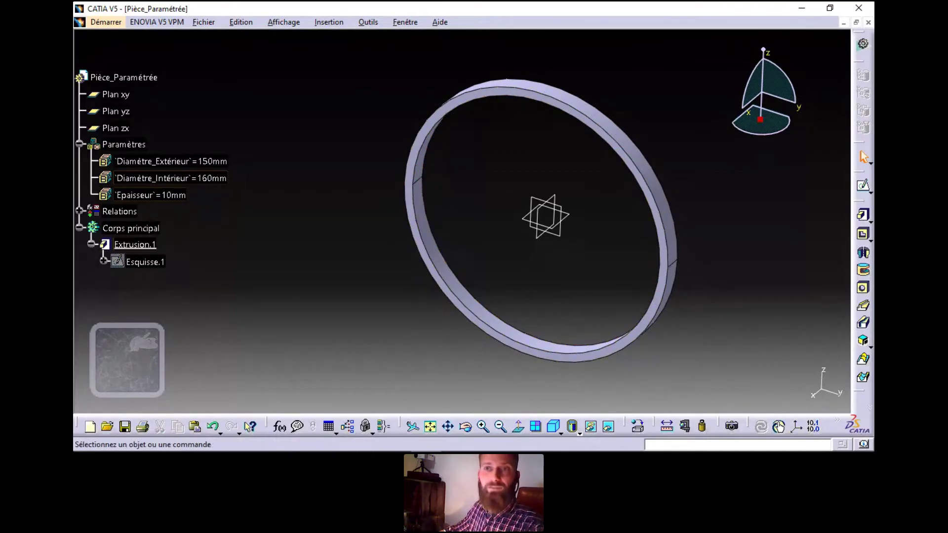
Increase the Diamètre_Intérieur parameter further to 200 mm.
{"action": "left_click", "coordinate": [171, 178]}
{"action": "double_click", "coordinate": [171, 178]}
{"action": "type", "text": "200"}
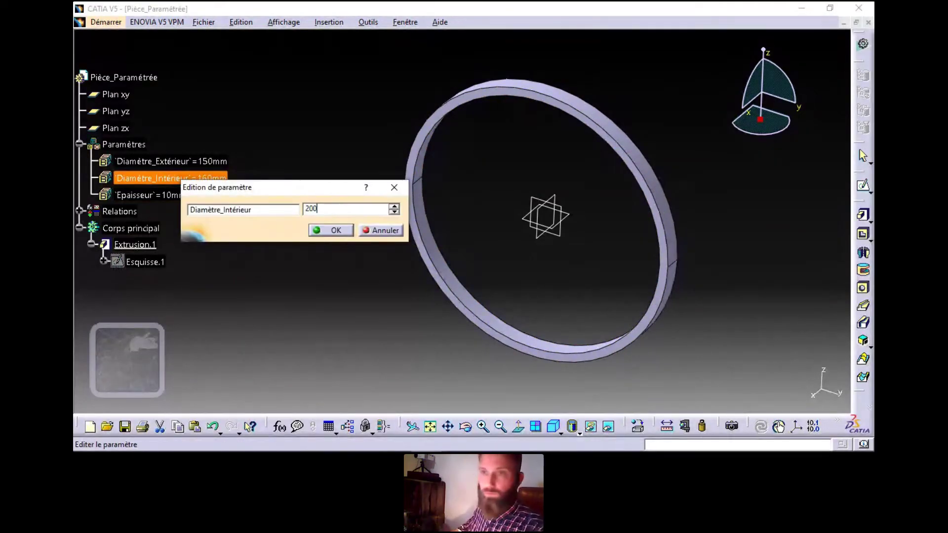
{"action": "key", "text": "Return"}
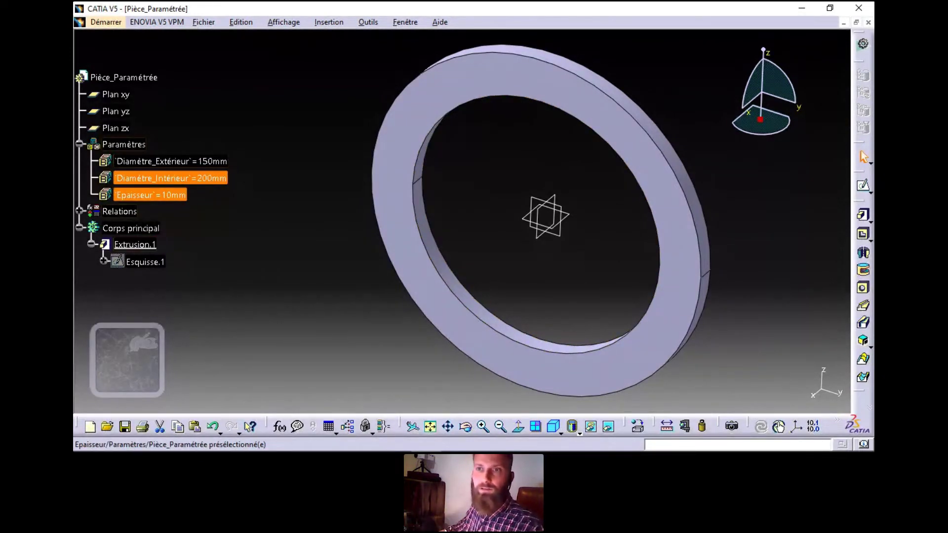
Set the Diamètre_Intérieur parameter back to 100 mm and clear the selection.
{"action": "double_click", "coordinate": [171, 178]}
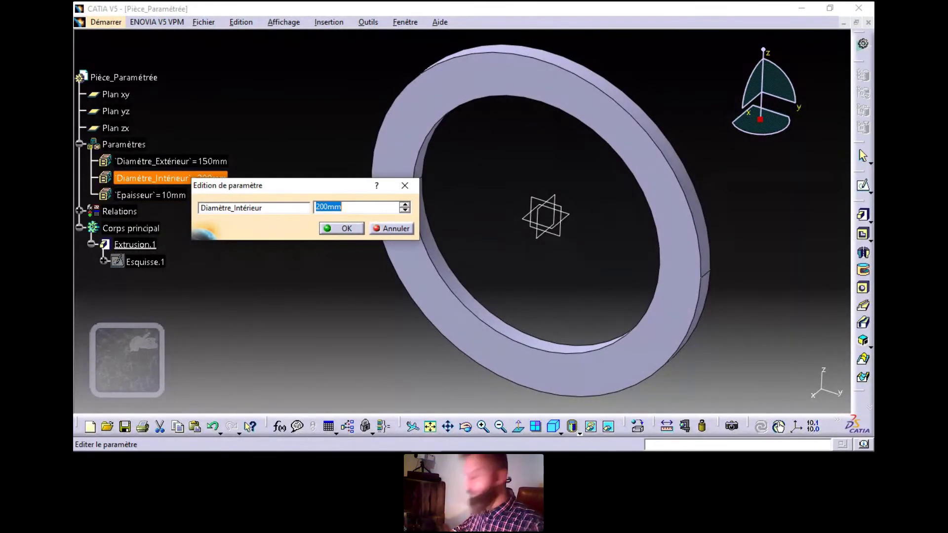
{"action": "type", "text": "100"}
{"action": "key", "text": "Return"}
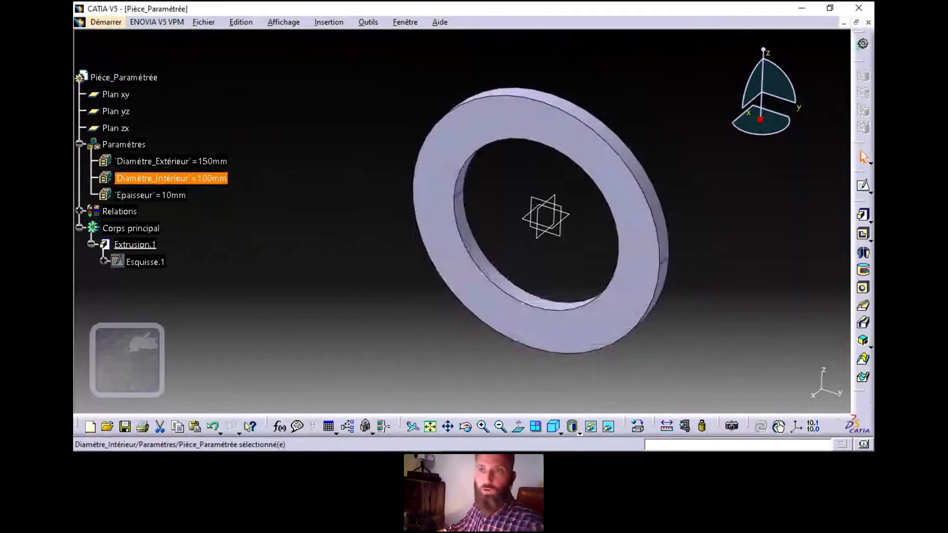
{"action": "key", "text": "Escape"}
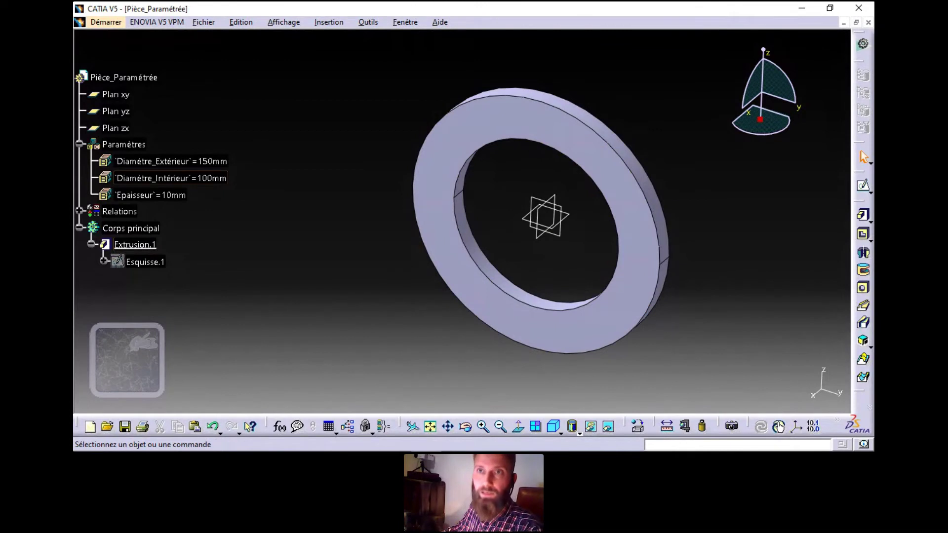
Switch to the Knowledge Advisor workbench.
{"action": "left_click", "coordinate": [106, 22]}
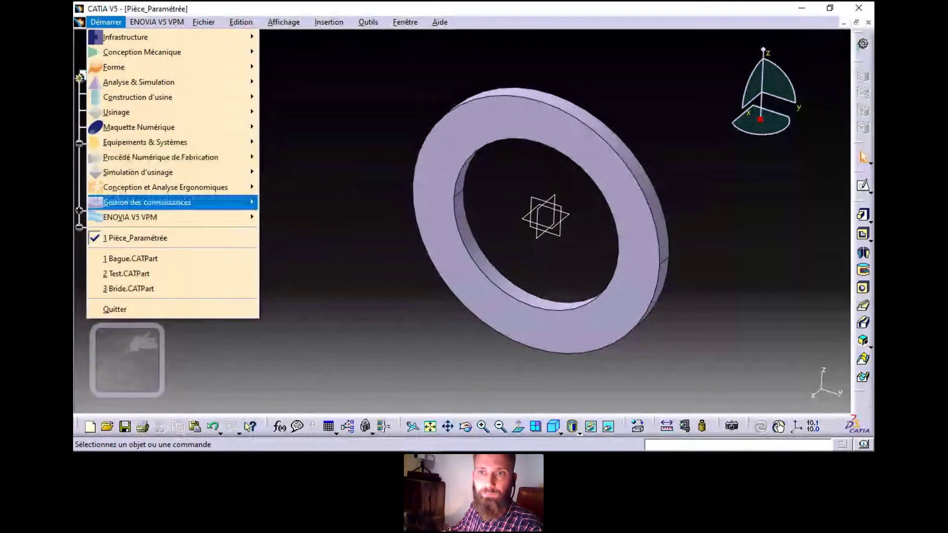
{"action": "mouse_move", "coordinate": [207, 202]}
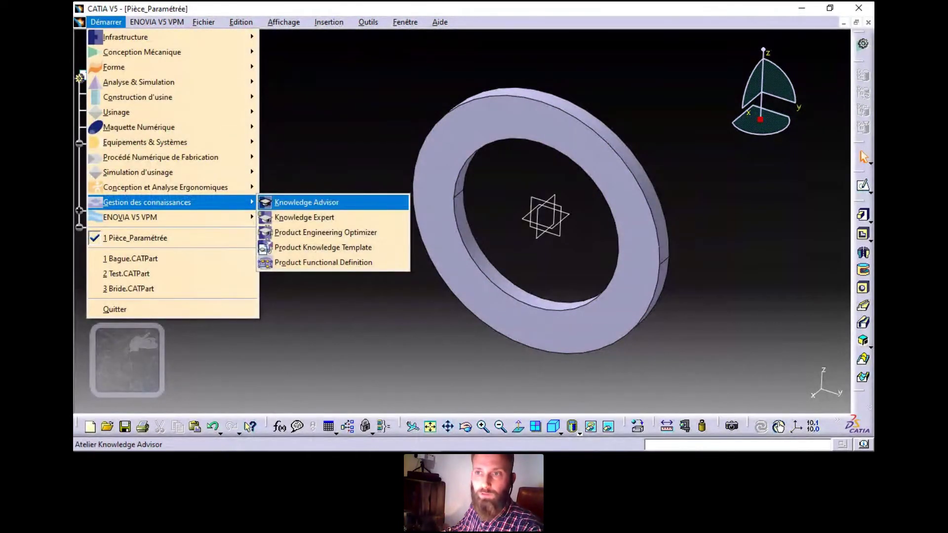
{"action": "left_click", "coordinate": [306, 203]}
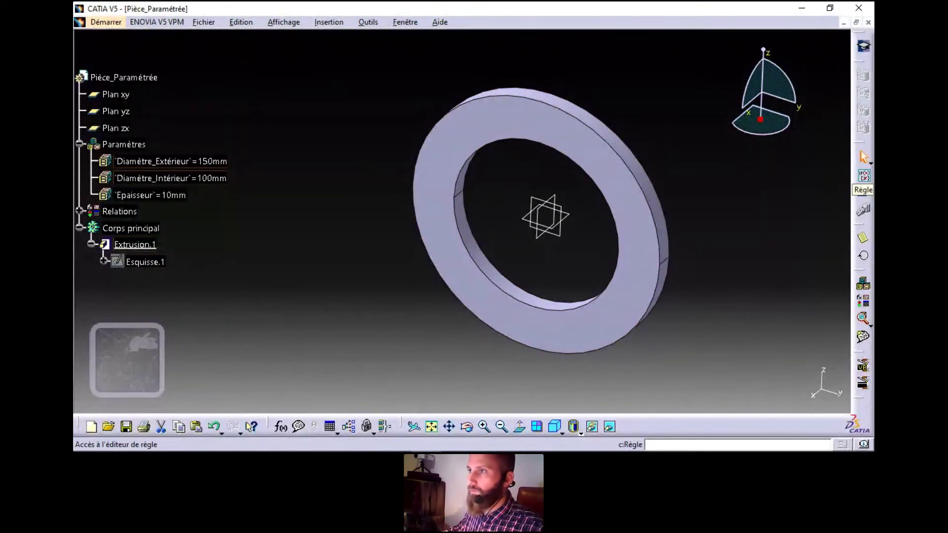
Create a new rule named Règle_Diamètre in the part's relations and open its body for editing.
{"action": "left_click", "coordinate": [864, 176]}
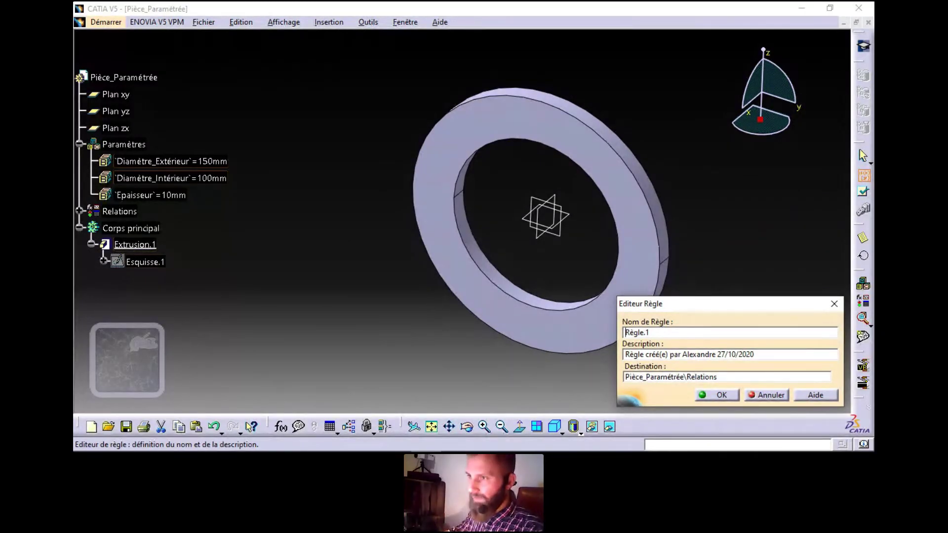
{"action": "key", "text": "shift+End"}
{"action": "type", "text": "Re"}
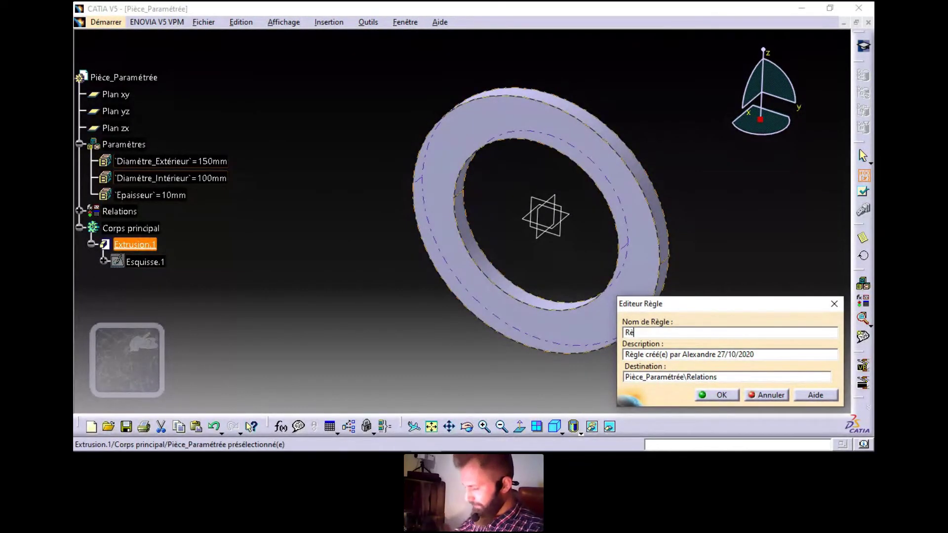
{"action": "type", "text": "gle_Dia"}
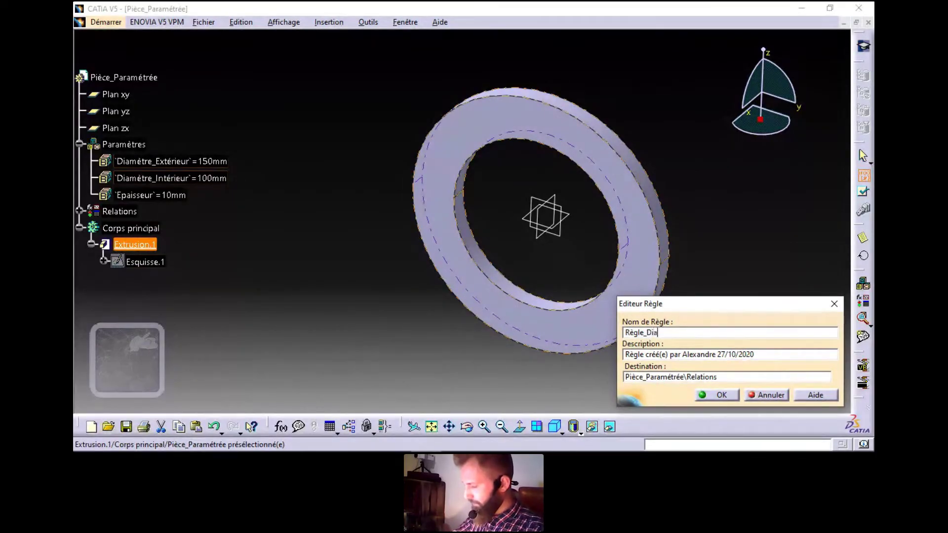
{"action": "type", "text": "mètre"}
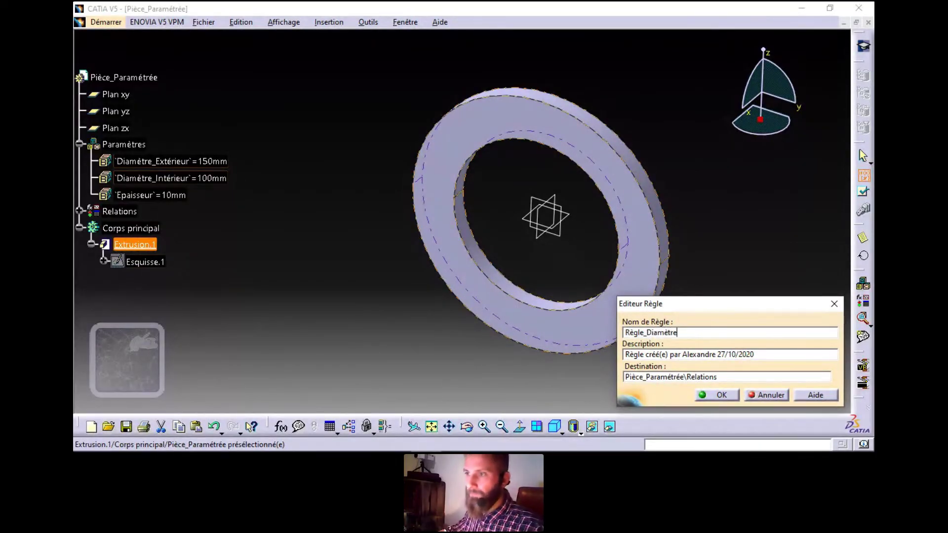
{"action": "key", "text": "Return"}
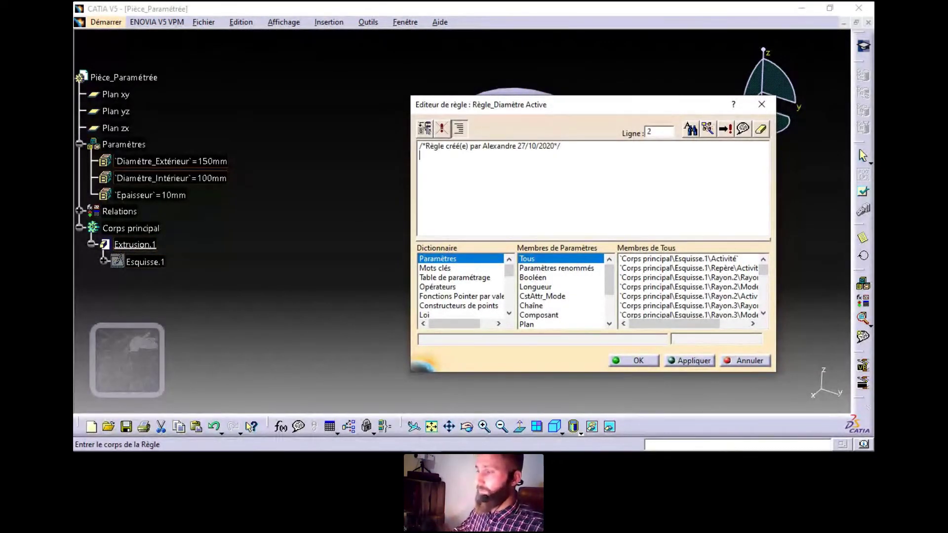
Write the rule's condition line as If `Diamètre_Extérieur` < `Diamètre_Intérieur`, leaving a blank line below the comment.
{"action": "key", "text": "Return"}
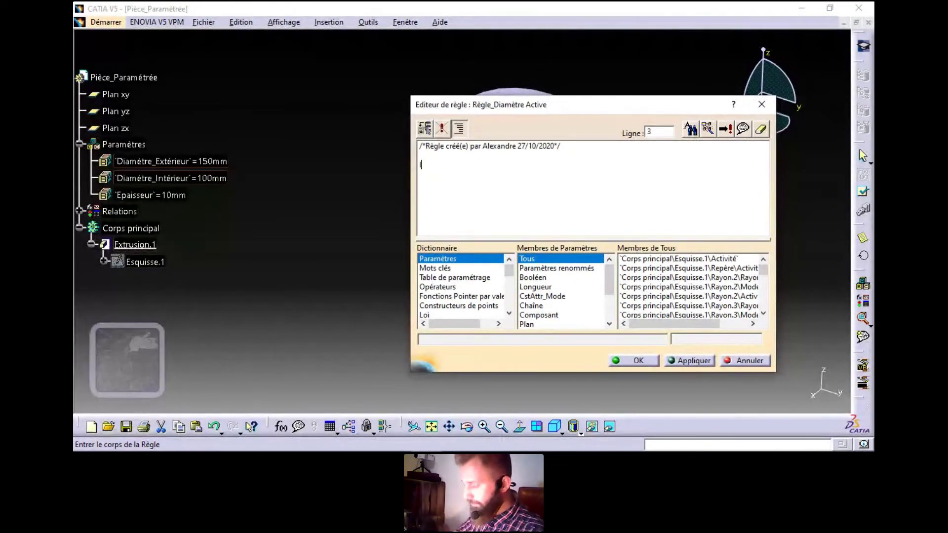
{"action": "type", "text": "If"}
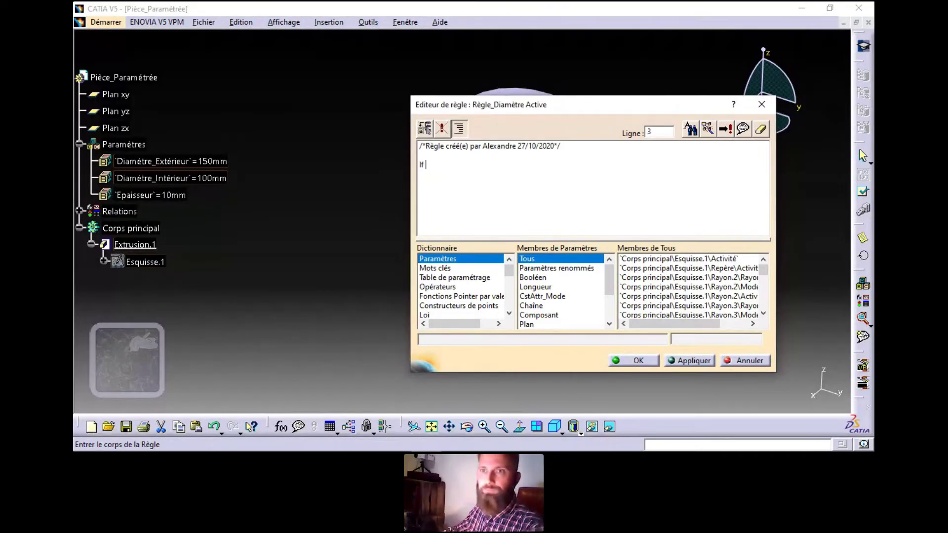
{"action": "left_click", "coordinate": [168, 162]}
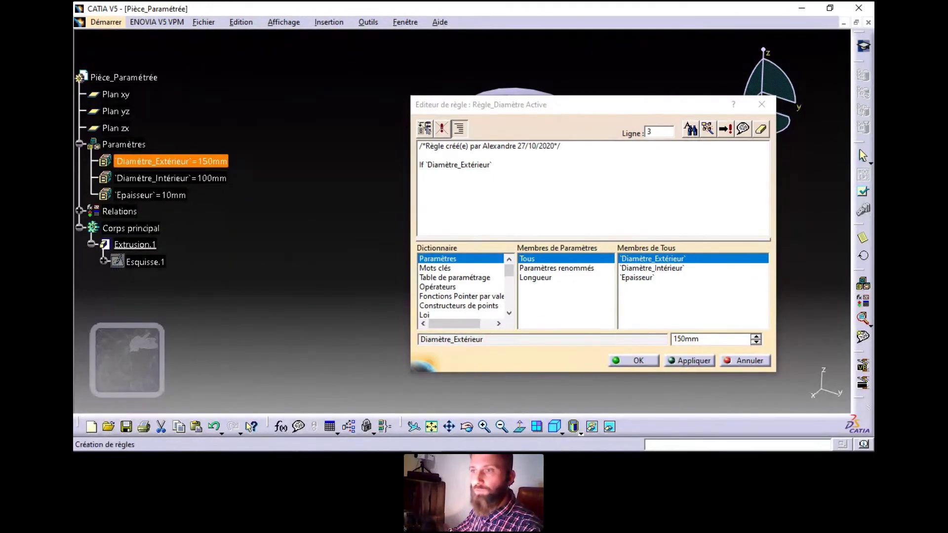
{"action": "left_click", "coordinate": [493, 165]}
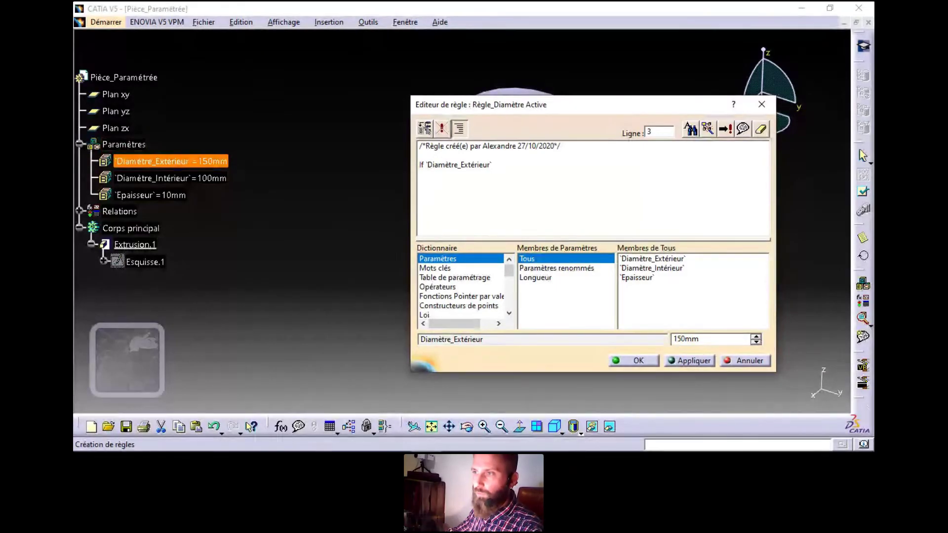
{"action": "left_click_drag", "start_coordinate": [493, 164], "coordinate": [428, 164]}
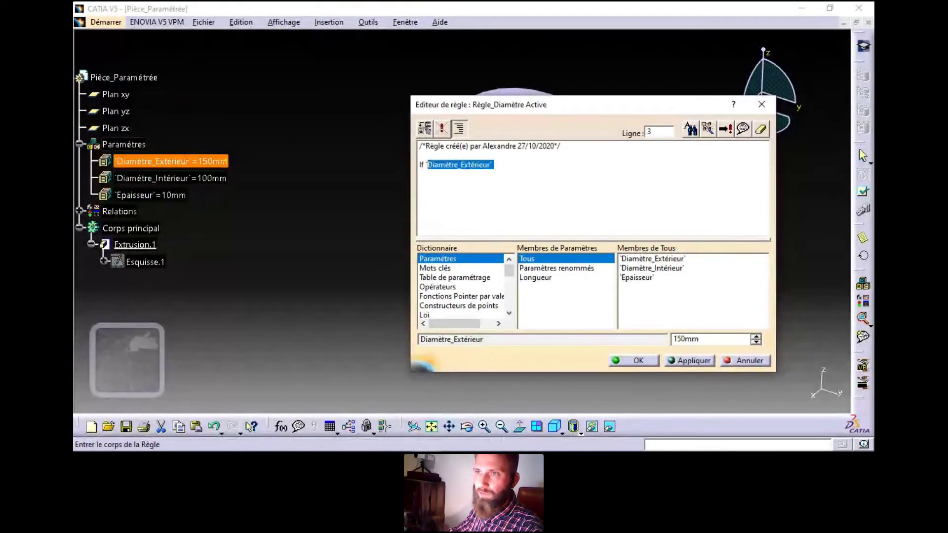
{"action": "key", "text": "BackSpace"}
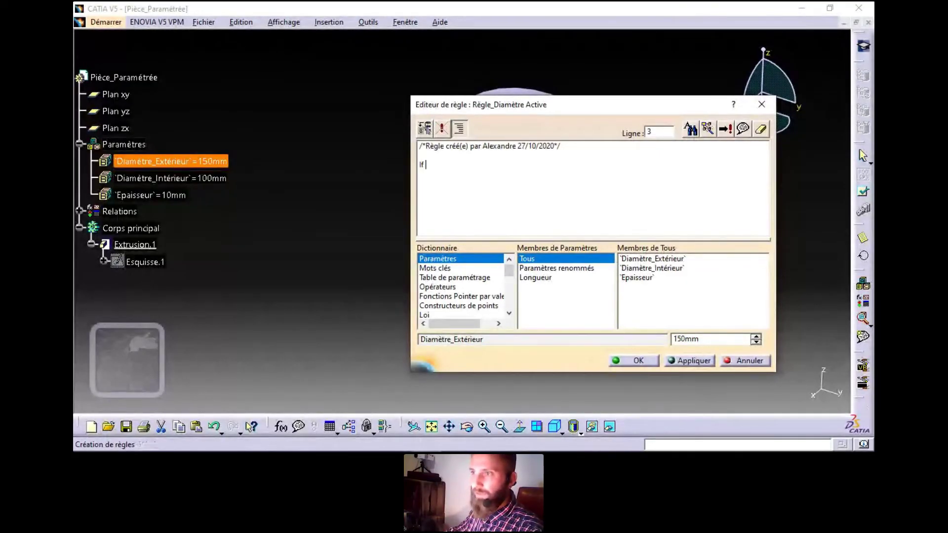
{"action": "double_click", "coordinate": [652, 258]}
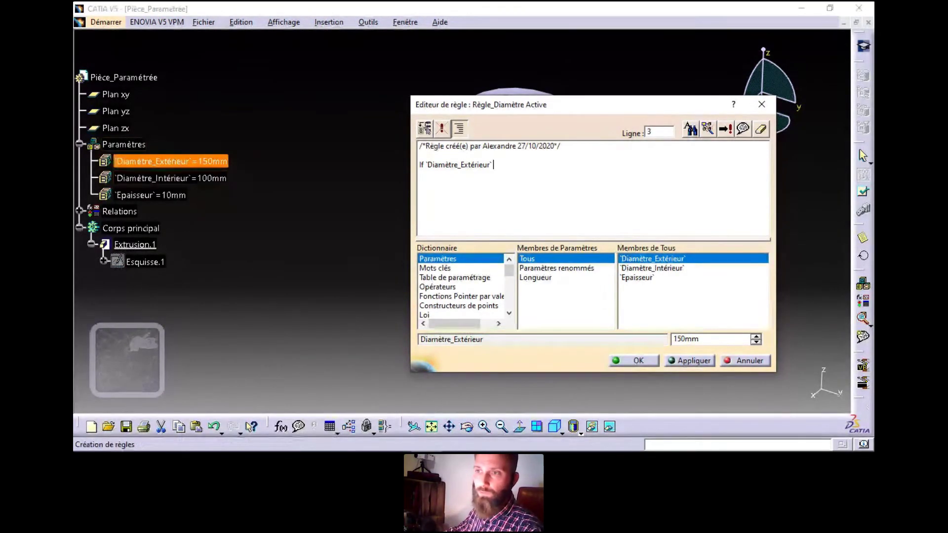
{"action": "left_click", "coordinate": [437, 287]}
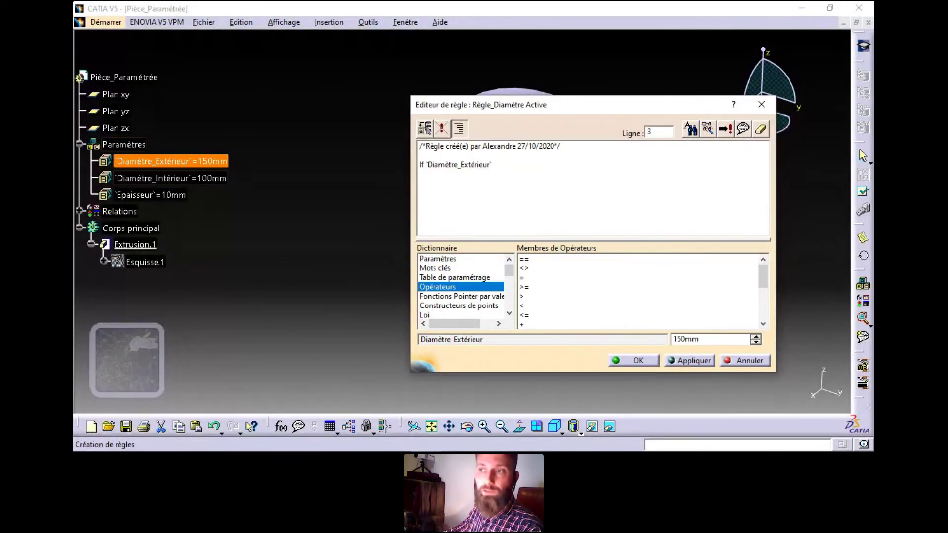
{"action": "double_click", "coordinate": [522, 306]}
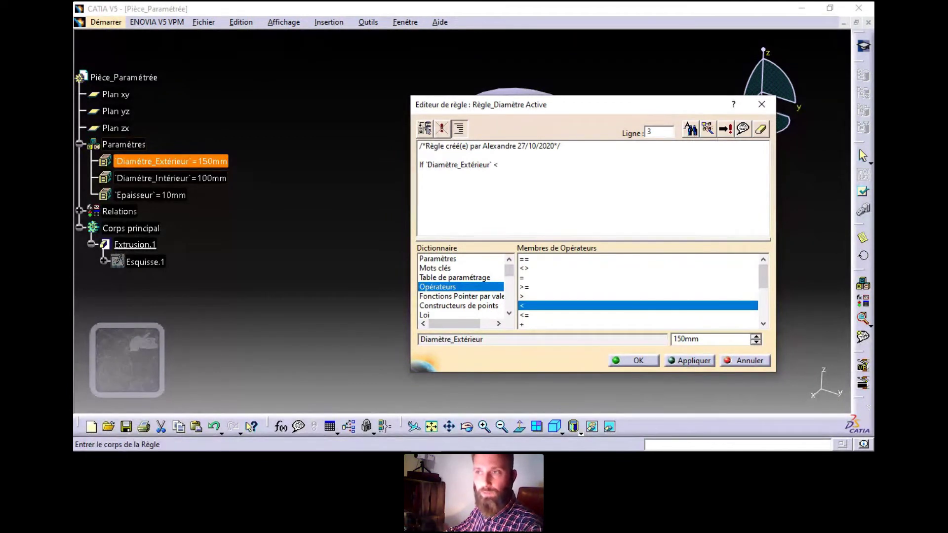
{"action": "left_click", "coordinate": [437, 259]}
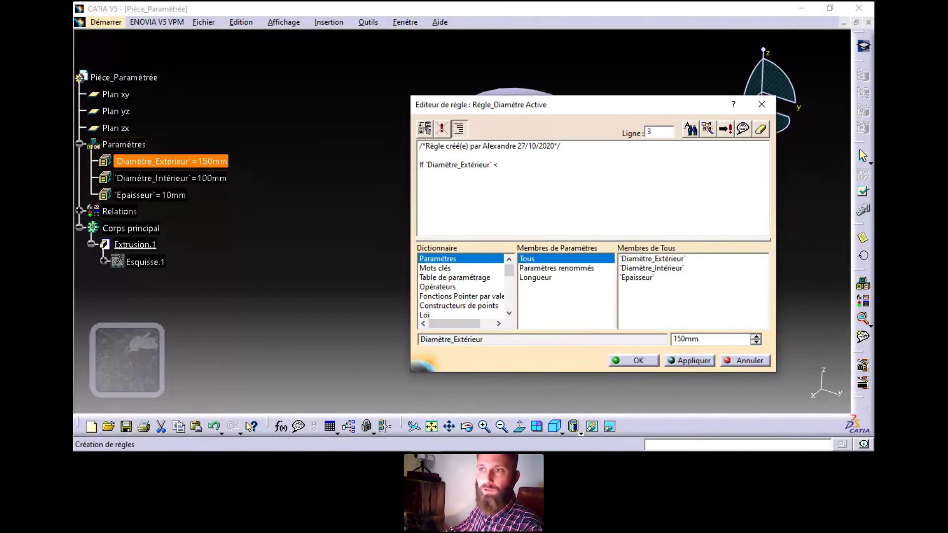
{"action": "double_click", "coordinate": [652, 268]}
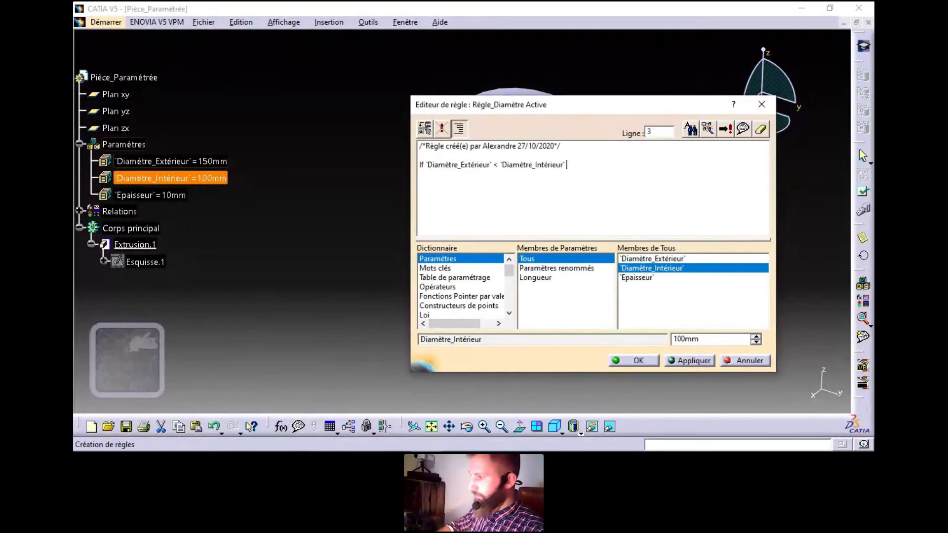
Start an indented line under the condition and list the parameters of Extrusion.1 in the widened rule editor.
{"action": "key", "text": "Return"}
{"action": "key", "text": "Tab"}
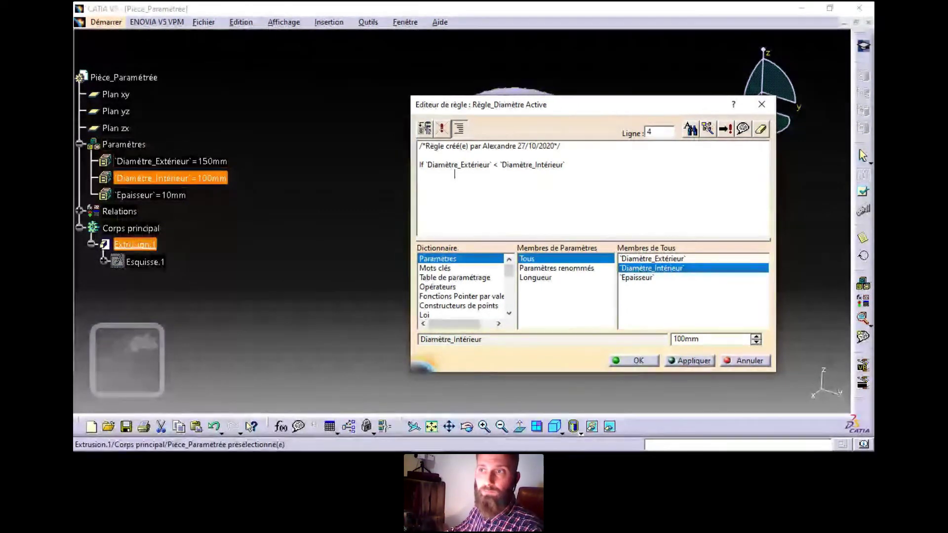
{"action": "left_click", "coordinate": [133, 245]}
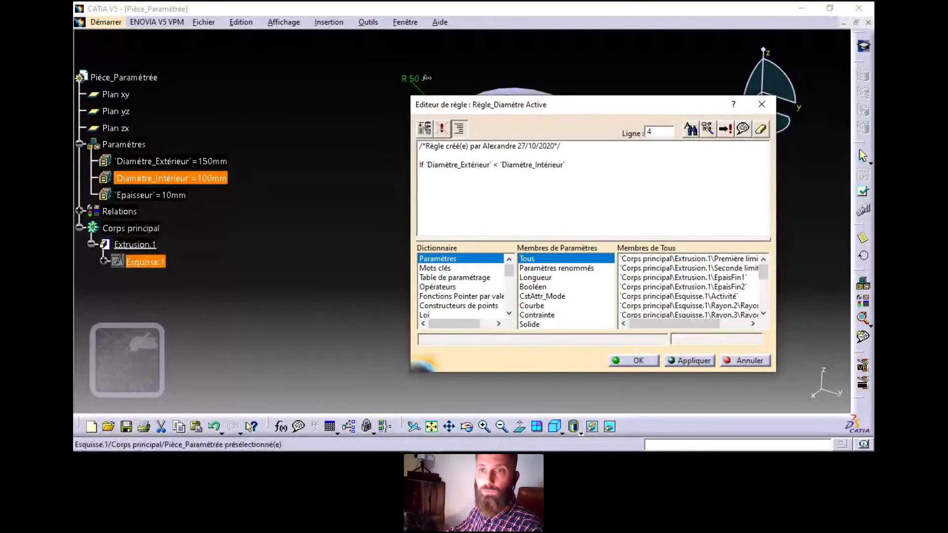
{"action": "left_click", "coordinate": [133, 261]}
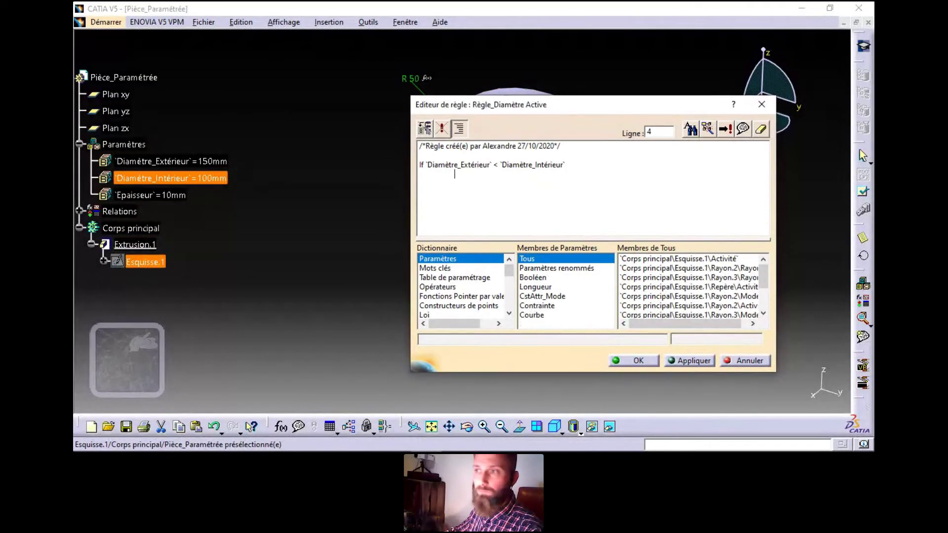
{"action": "left_click", "coordinate": [129, 246]}
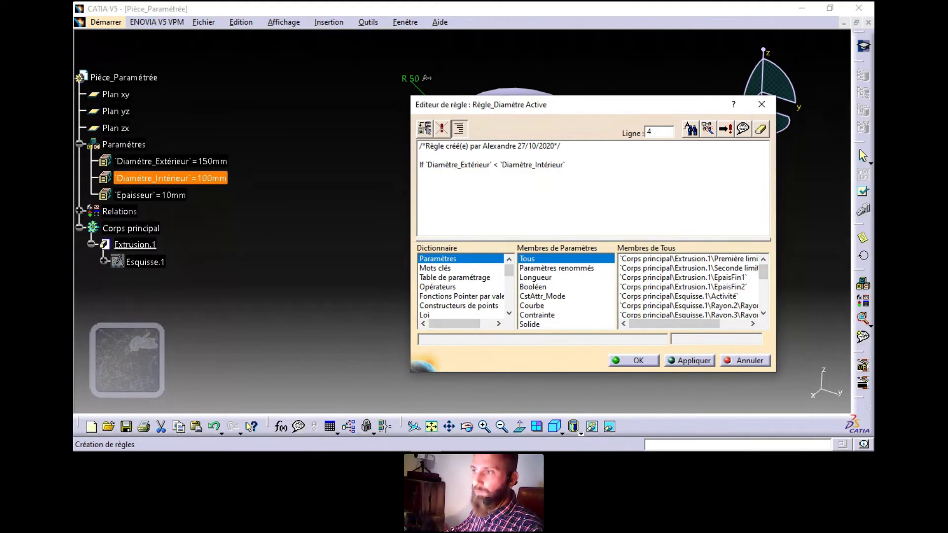
{"action": "left_click_drag", "start_coordinate": [776, 271], "coordinate": [818, 272]}
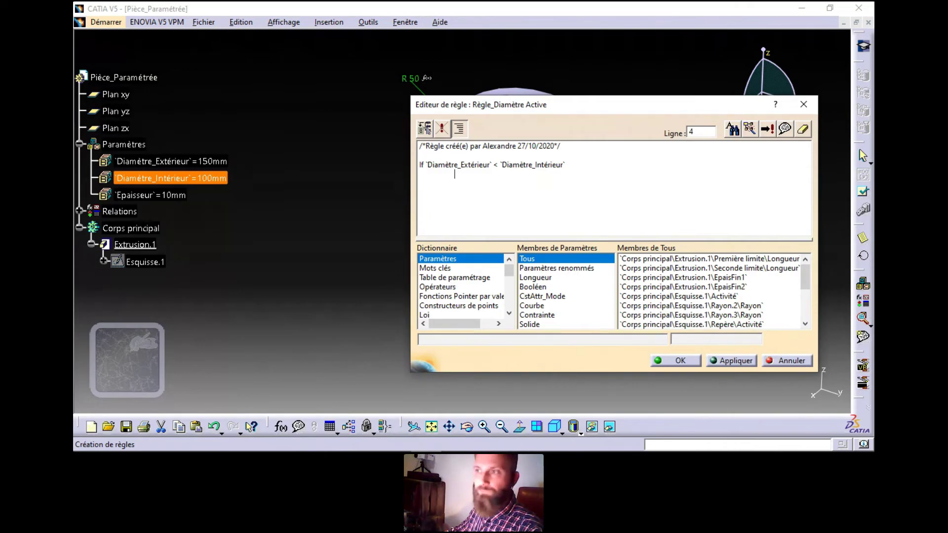
Look through the listed parameters and compare the Activité entries of Esquisse.1 and Extrusion.1.
{"action": "scroll", "coordinate": [709, 292], "scroll_direction": "down", "scroll_amount": 1}
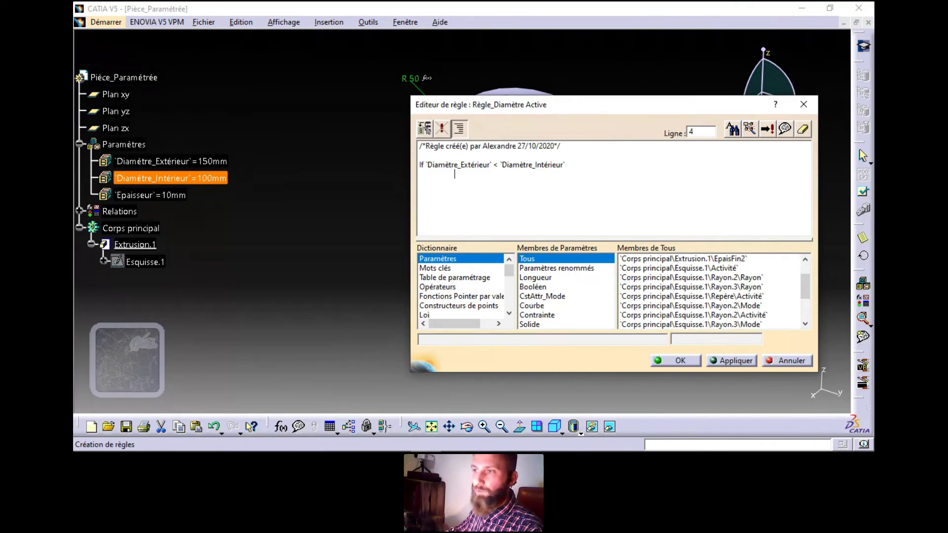
{"action": "left_click", "coordinate": [709, 269]}
{"action": "scroll", "coordinate": [710, 292], "scroll_direction": "down", "scroll_amount": 2}
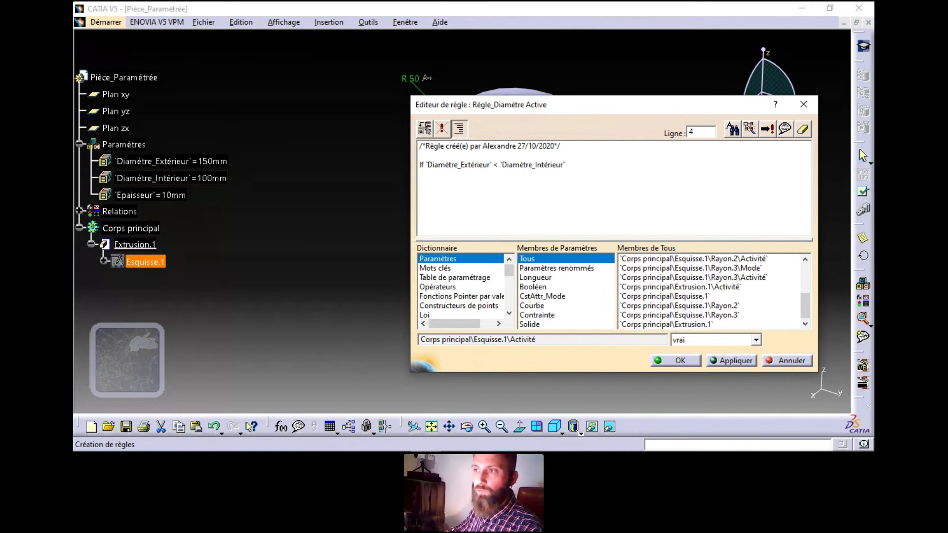
{"action": "left_click", "coordinate": [709, 287]}
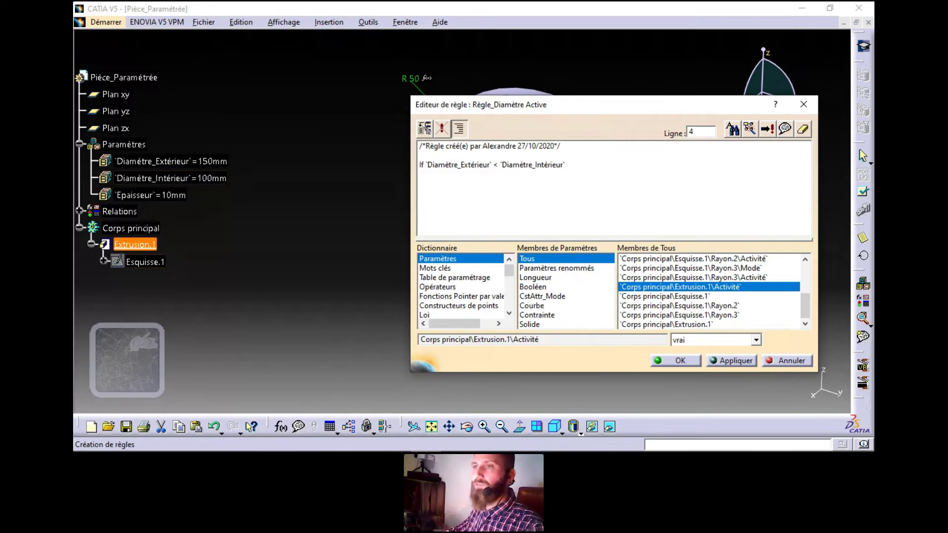
{"action": "scroll", "coordinate": [710, 292], "scroll_direction": "up", "scroll_amount": 3}
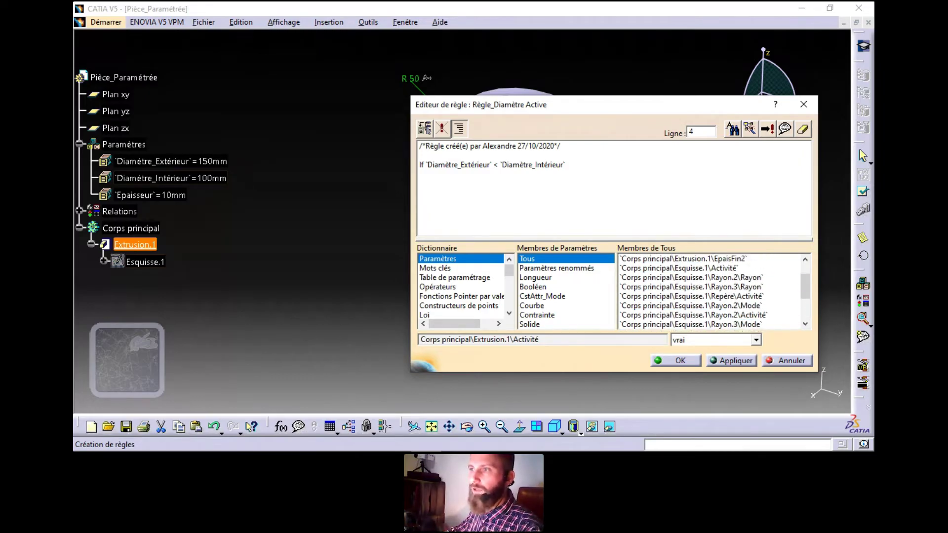
{"action": "left_click", "coordinate": [710, 268]}
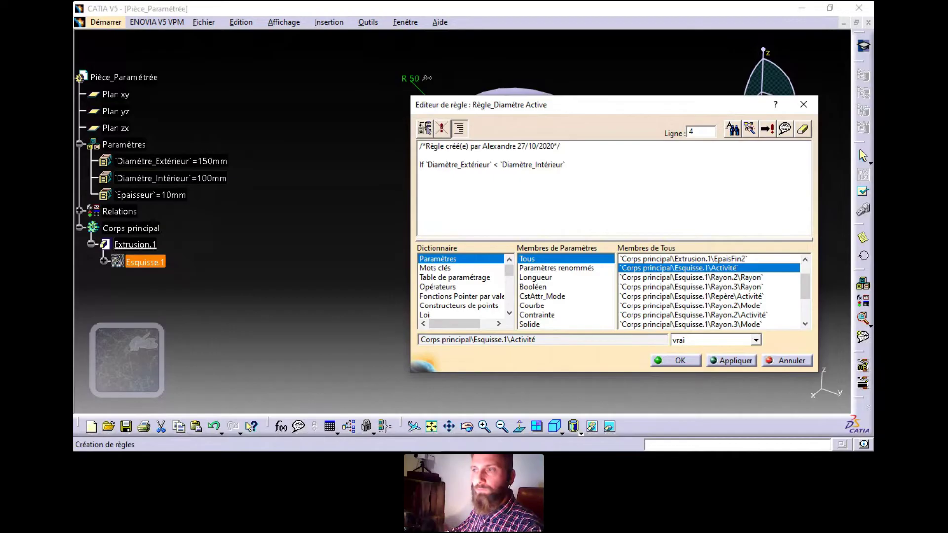
{"action": "scroll", "coordinate": [709, 291], "scroll_direction": "down", "scroll_amount": 1}
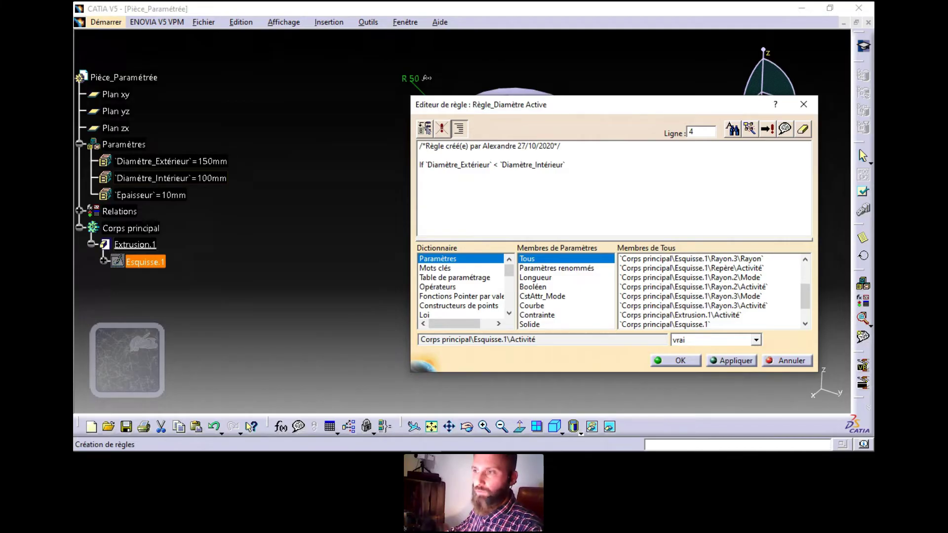
Add the action `Corps principal\Extrusion.1\Activité` = False on the indented line below the condition.
{"action": "left_click", "coordinate": [680, 315]}
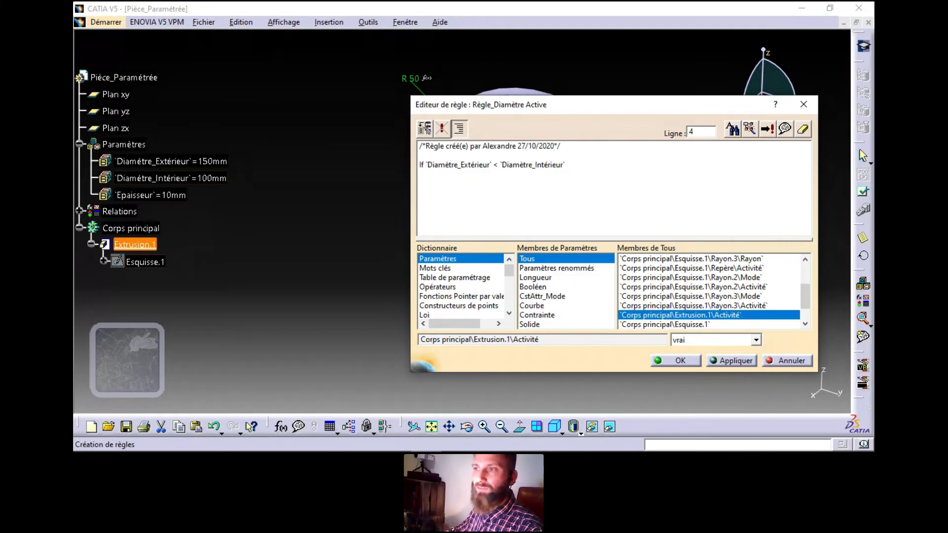
{"action": "double_click", "coordinate": [680, 315]}
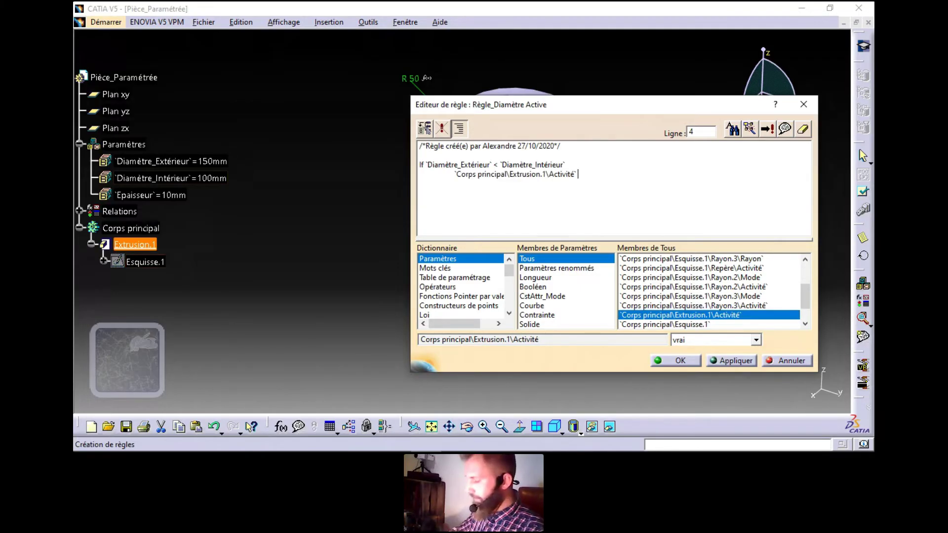
{"action": "type", "text": "= False"}
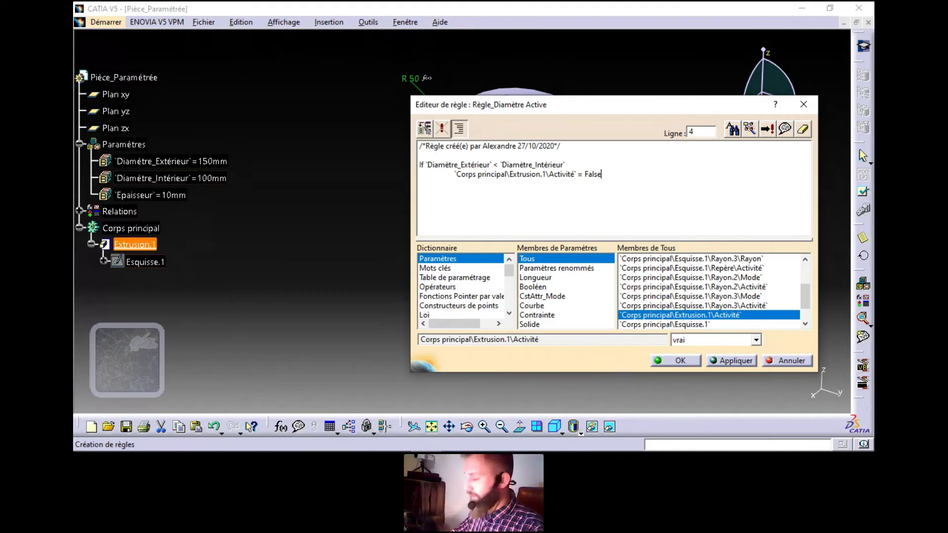
Duplicate the If condition and its Extrusion.1 action lines below the original, leaving a blank line between the two blocks.
{"action": "key", "text": "Return"}
{"action": "key", "text": "Return"}
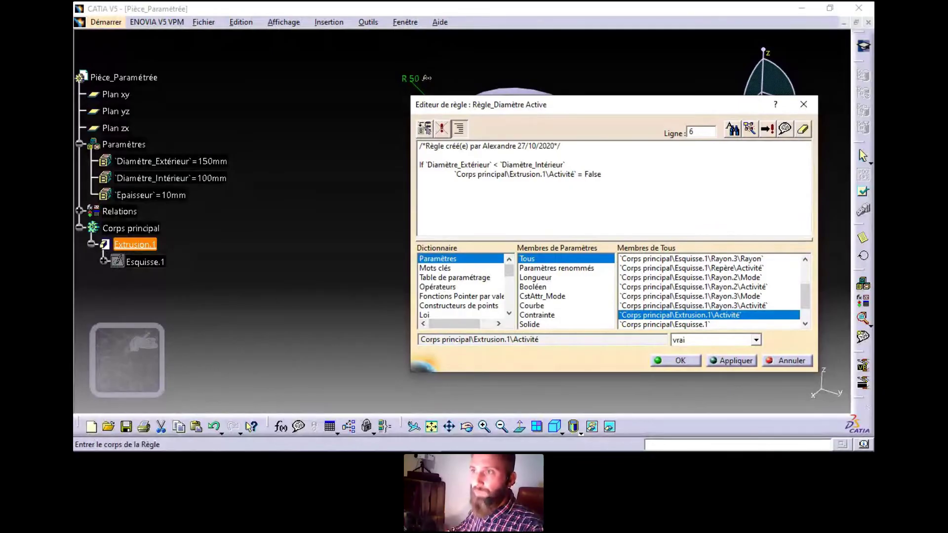
{"action": "left_click_drag", "start_coordinate": [602, 175], "coordinate": [419, 164]}
{"action": "key", "text": "ctrl+c"}
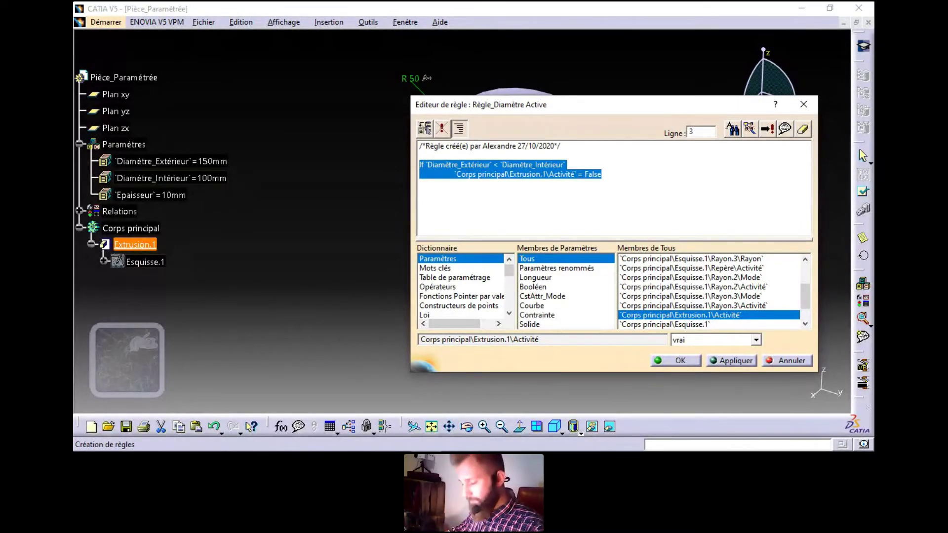
{"action": "left_click", "coordinate": [420, 193]}
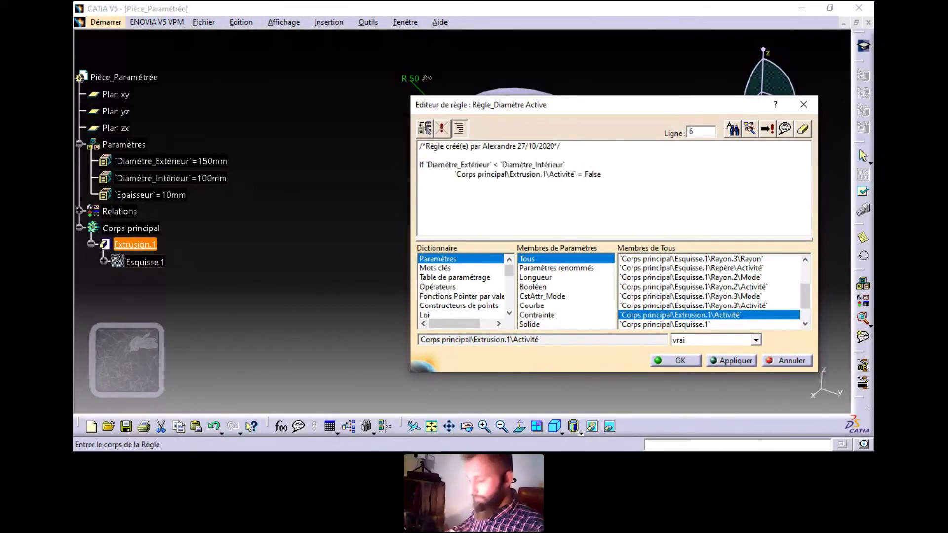
{"action": "key", "text": "ctrl+v"}
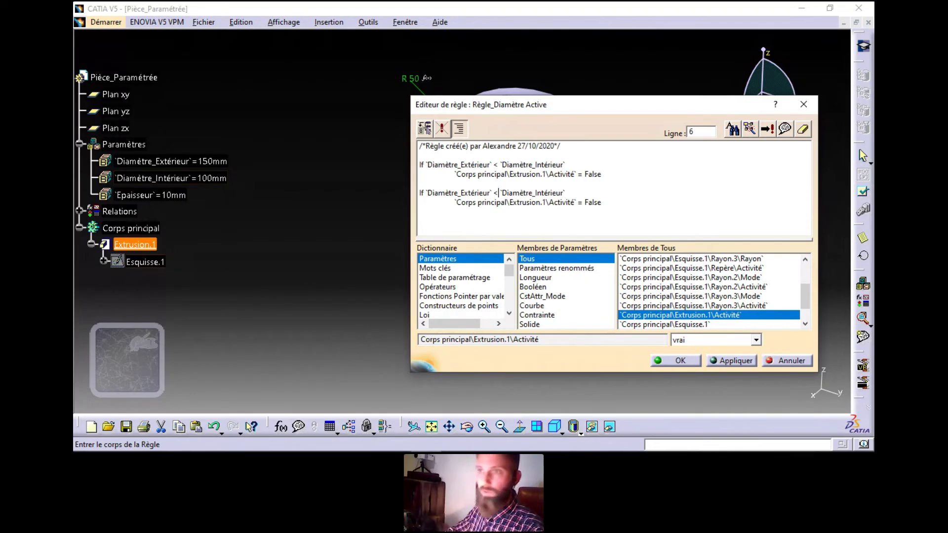
Replace the comparison operator in the copied condition with > between `Diamètre_Extérieur` and `Diamètre_Intérieur`.
{"action": "key", "text": "BackSpace"}
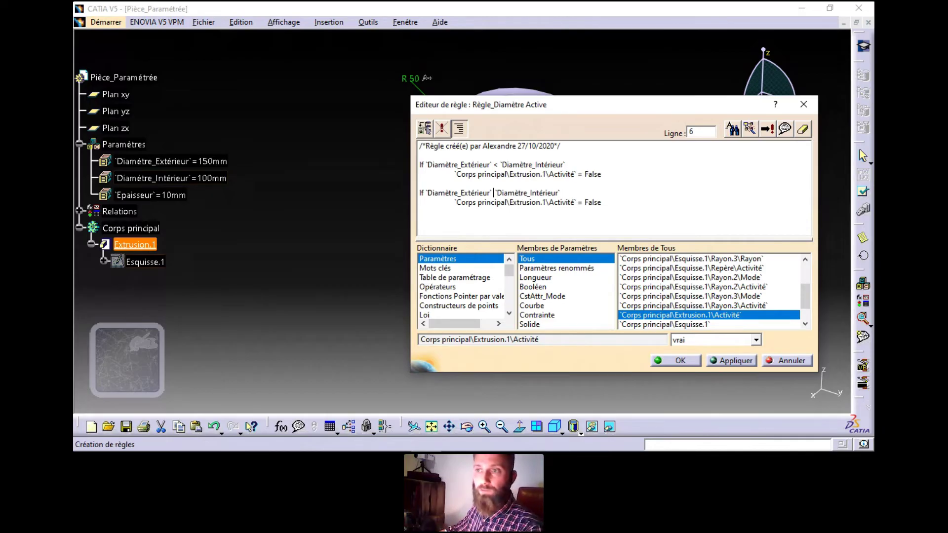
{"action": "left_click", "coordinate": [426, 289]}
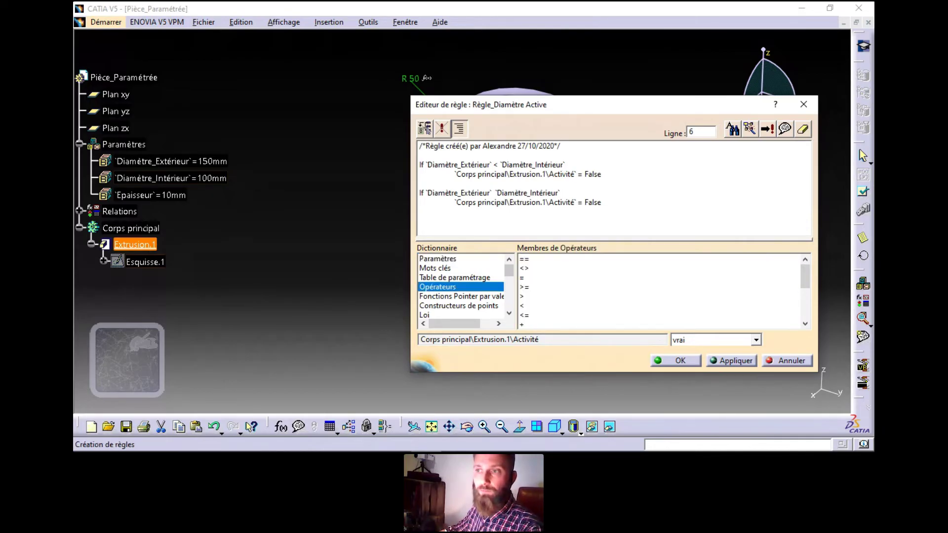
{"action": "double_click", "coordinate": [522, 296]}
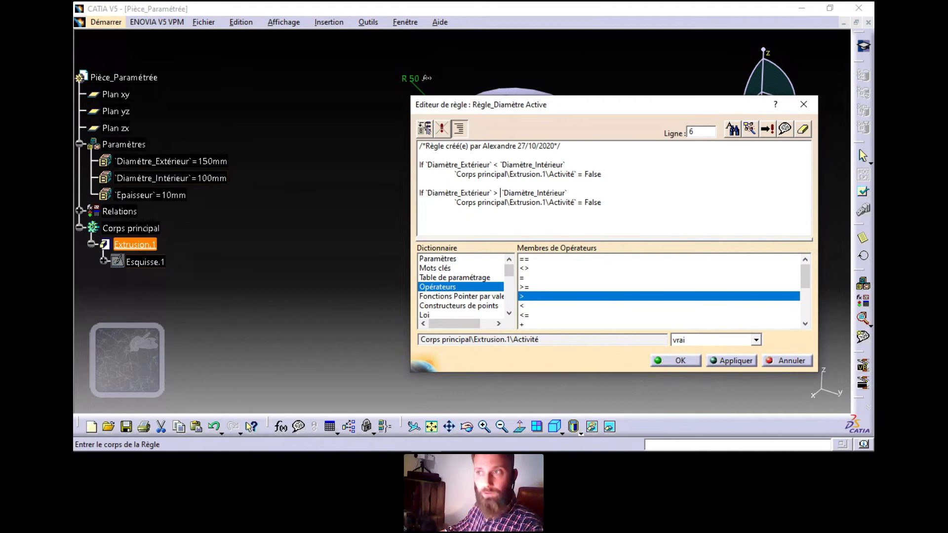
Set the Extrusion.1 Activité value in the copied action to True, then apply and validate the rule.
{"action": "left_click", "coordinate": [601, 203]}
{"action": "key", "text": "BackSpace"}
{"action": "key", "text": "BackSpace"}
{"action": "key", "text": "BackSpace"}
{"action": "key", "text": "BackSpace"}
{"action": "key", "text": "BackSpace"}
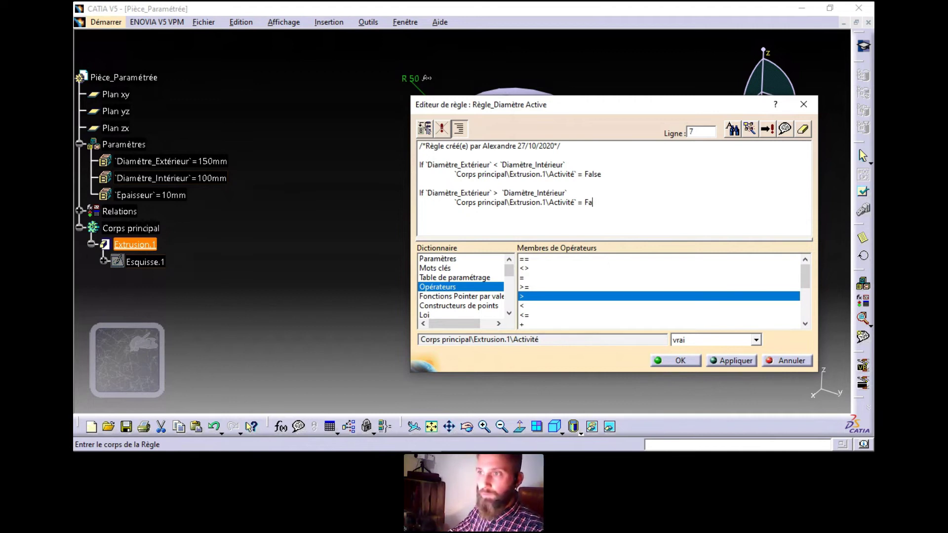
{"action": "type", "text": "True"}
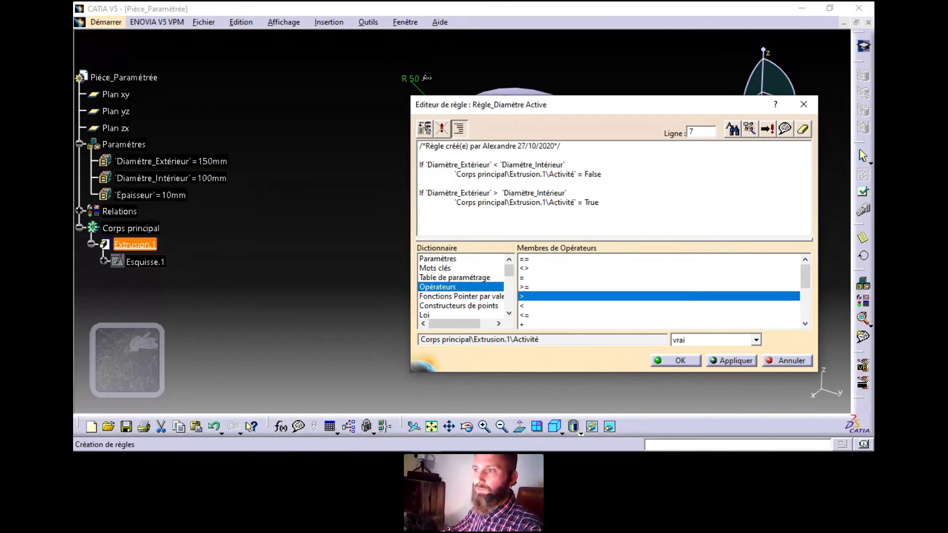
{"action": "left_click", "coordinate": [732, 360]}
{"action": "left_click", "coordinate": [676, 360]}
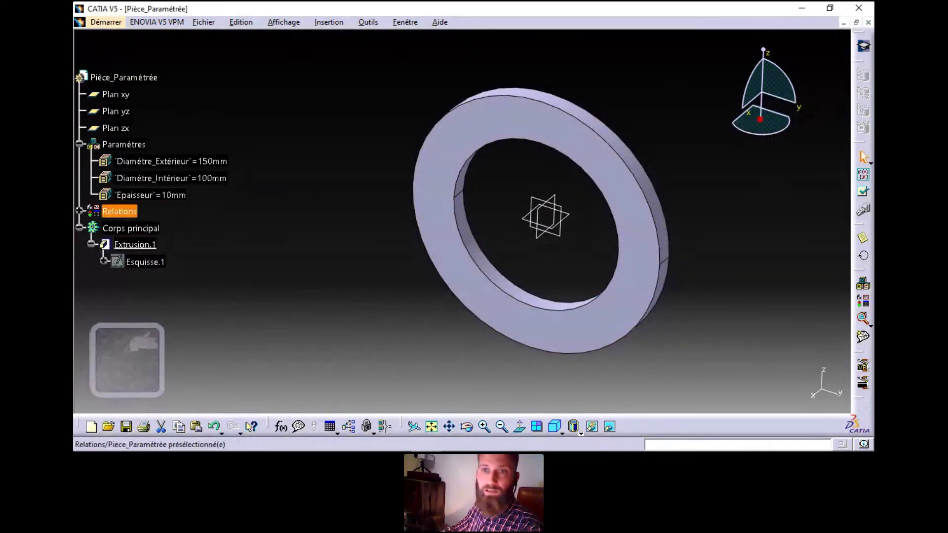
Reopen Règle_Diamètre from the Relations, add two empty lines after the last action, and validate the rule again.
{"action": "left_click", "coordinate": [79, 211]}
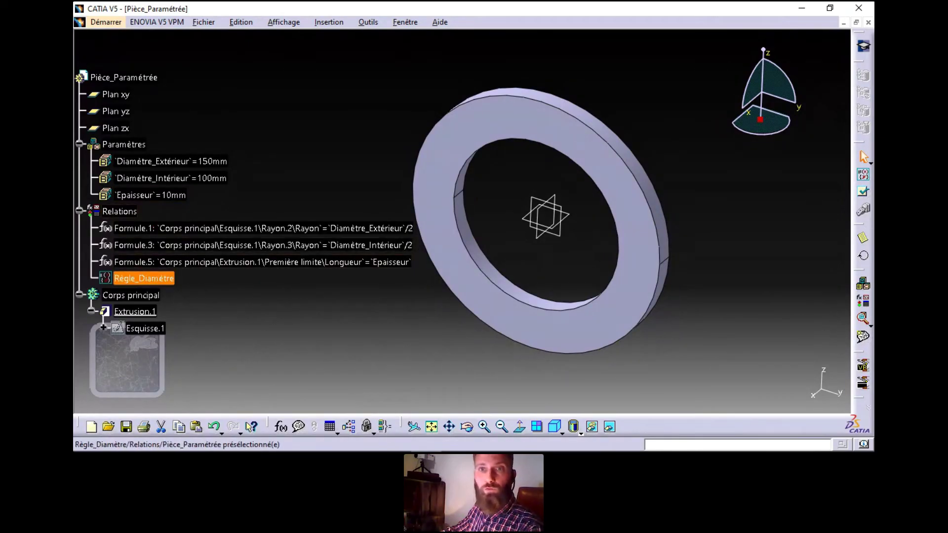
{"action": "double_click", "coordinate": [144, 278]}
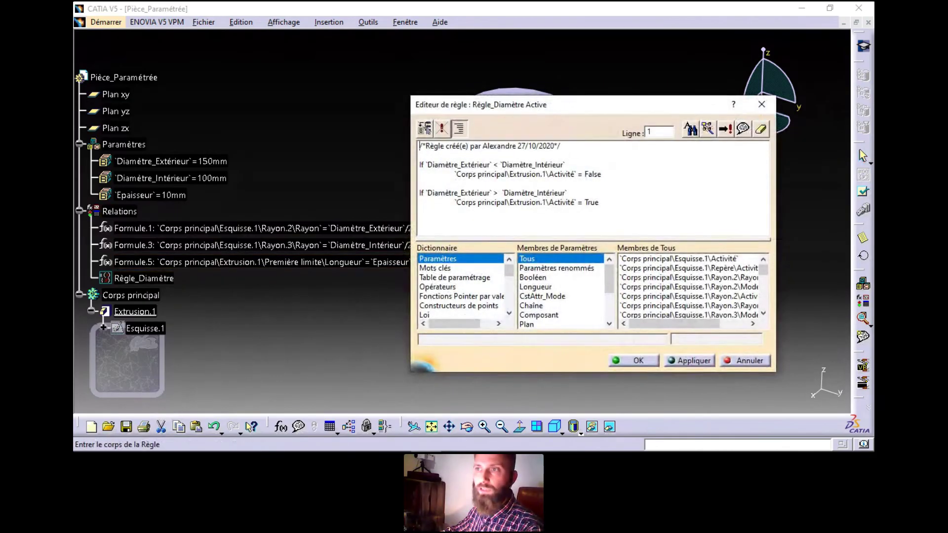
{"action": "left_click", "coordinate": [599, 202]}
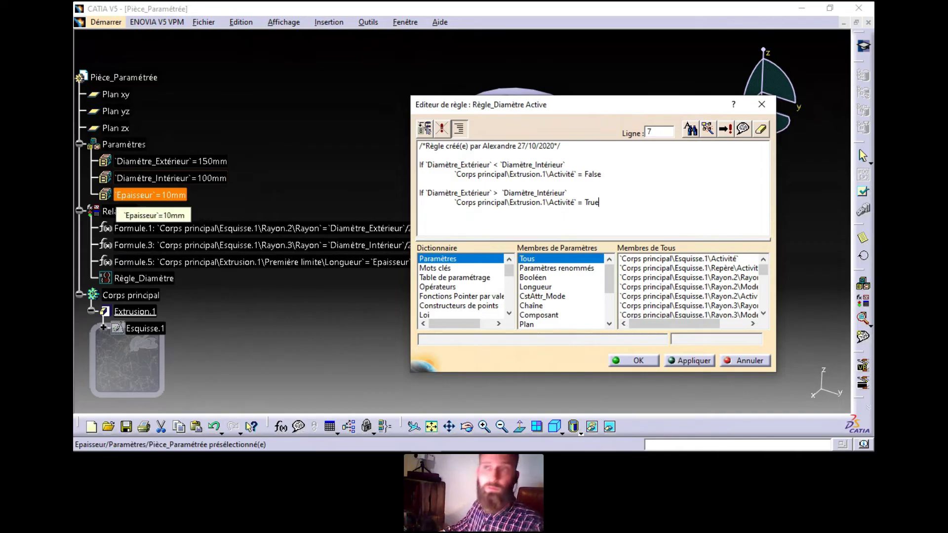
{"action": "key", "text": "Return"}
{"action": "key", "text": "Return"}
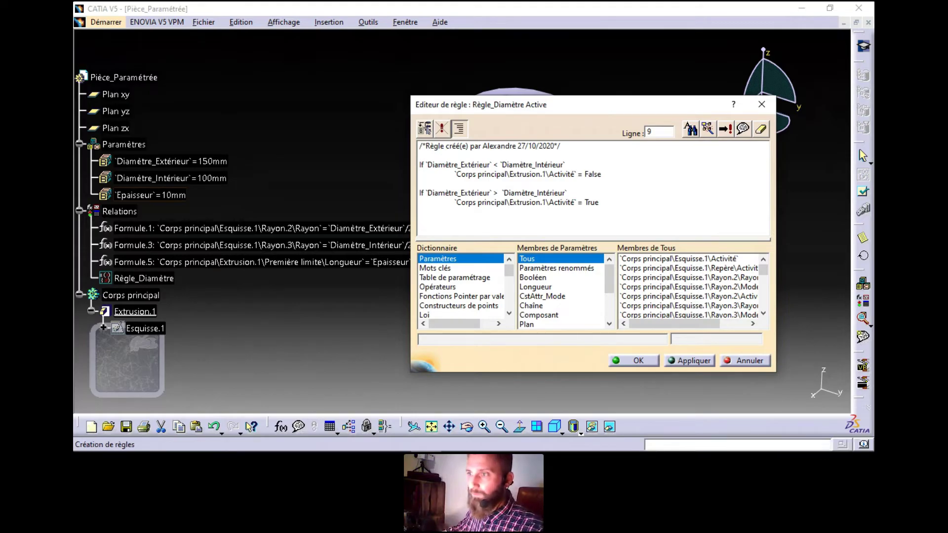
{"action": "left_click", "coordinate": [689, 360]}
{"action": "left_click", "coordinate": [633, 361]}
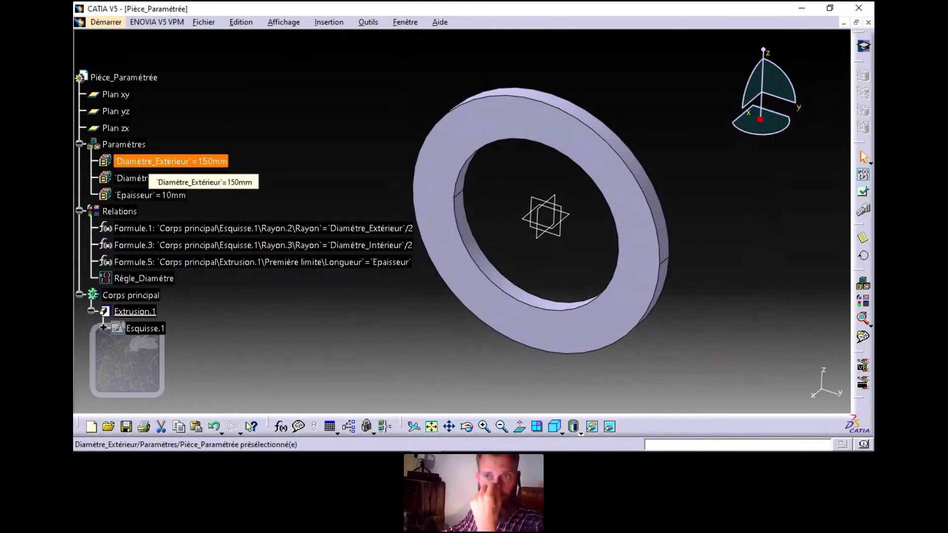
Set the parameter Diamètre_Extérieur to 101 mm to test the rule.
{"action": "left_click", "coordinate": [170, 161]}
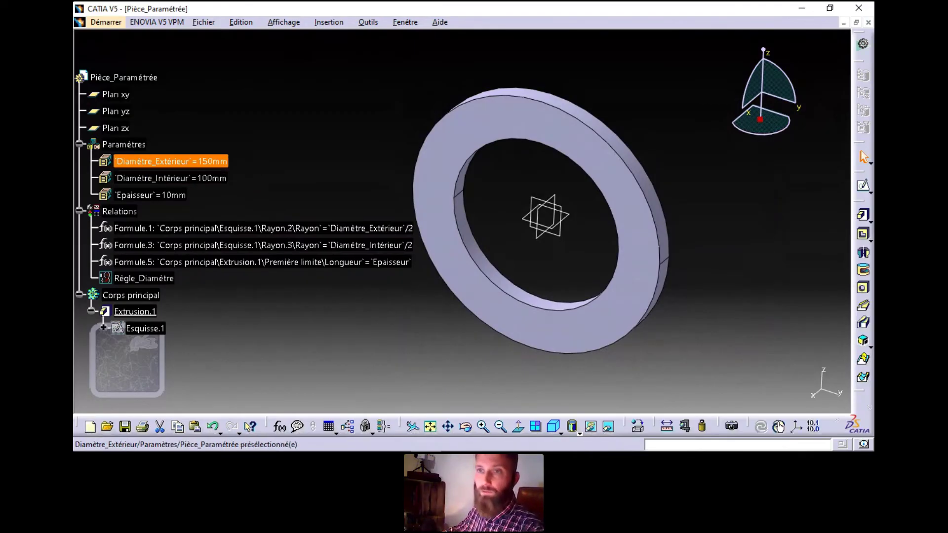
{"action": "double_click", "coordinate": [171, 161]}
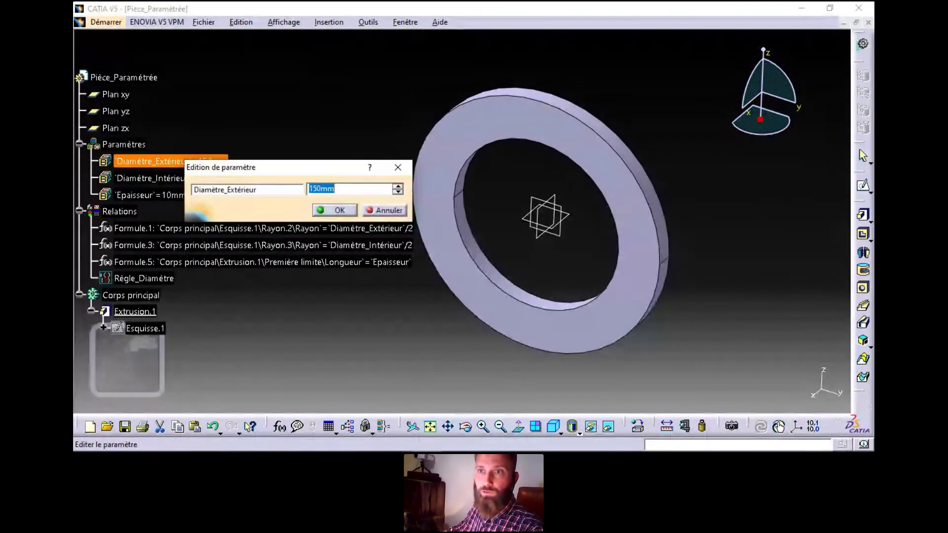
{"action": "type", "text": "101"}
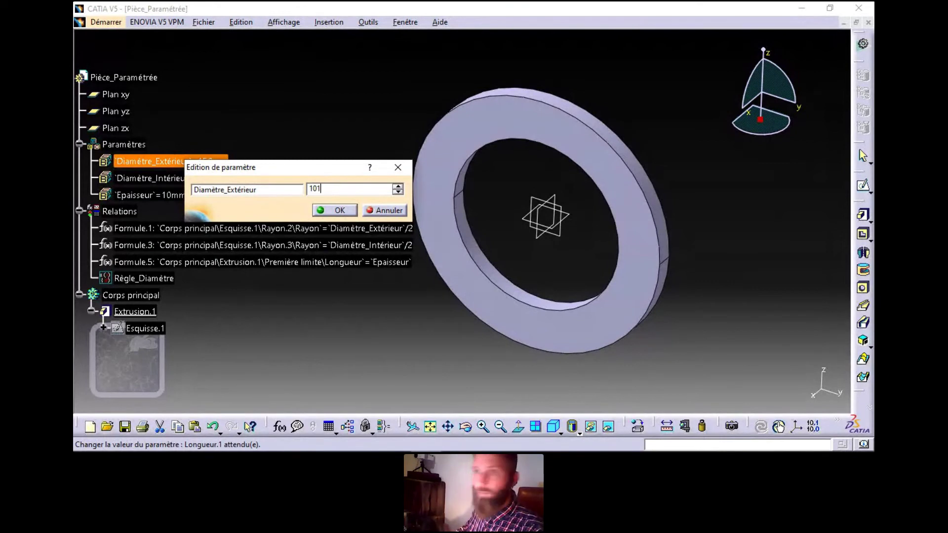
{"action": "key", "text": "Return"}
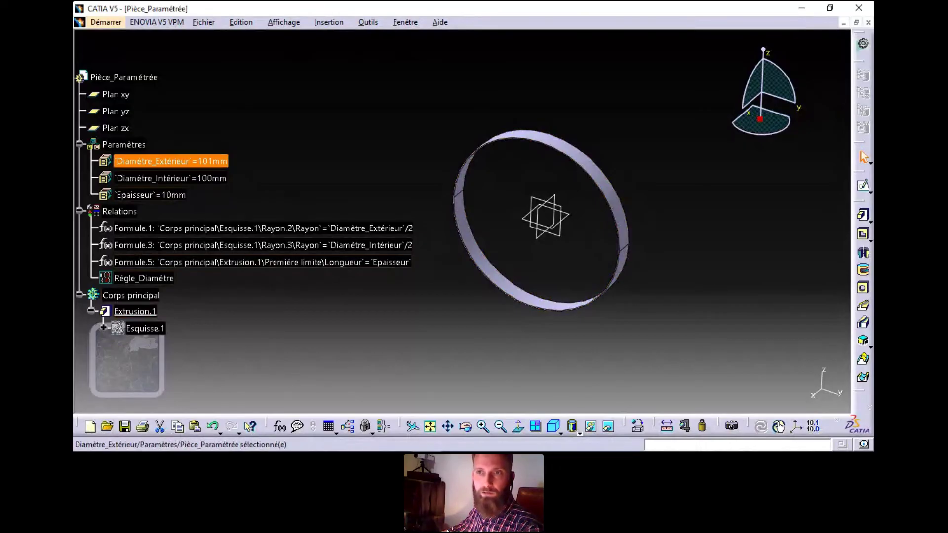
Set Diamètre_Extérieur to 100 mm, equal to the inner diameter, and dismiss the update diagnosis.
{"action": "double_click", "coordinate": [171, 161]}
{"action": "type", "text": "100"}
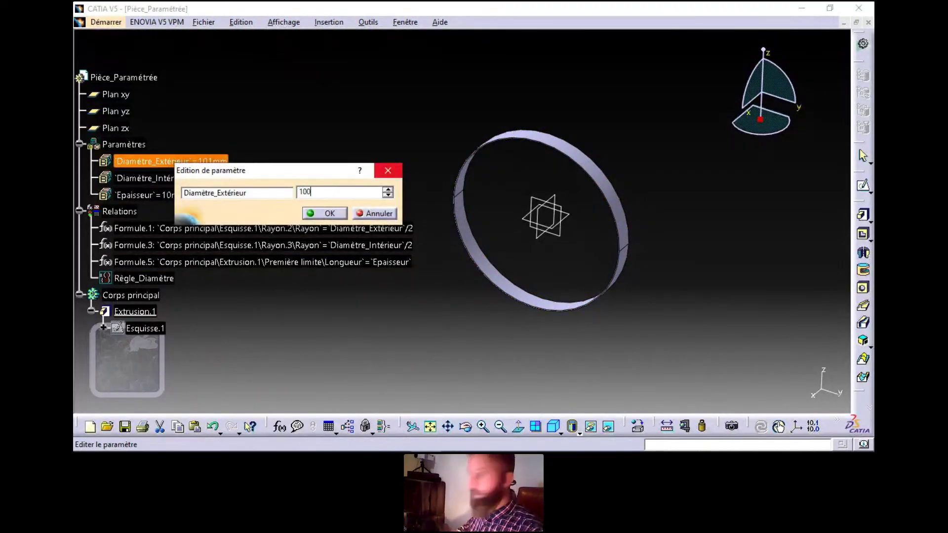
{"action": "key", "text": "Return"}
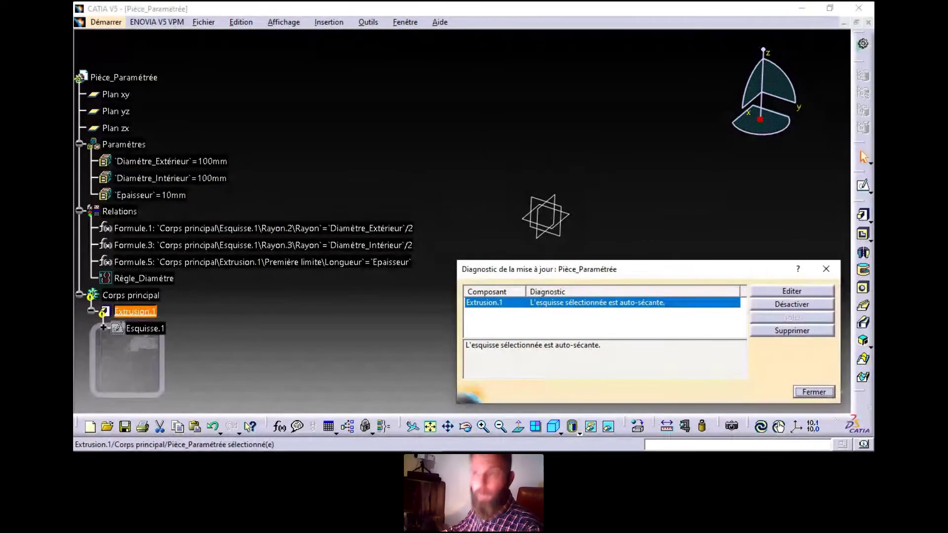
{"action": "left_click", "coordinate": [826, 269]}
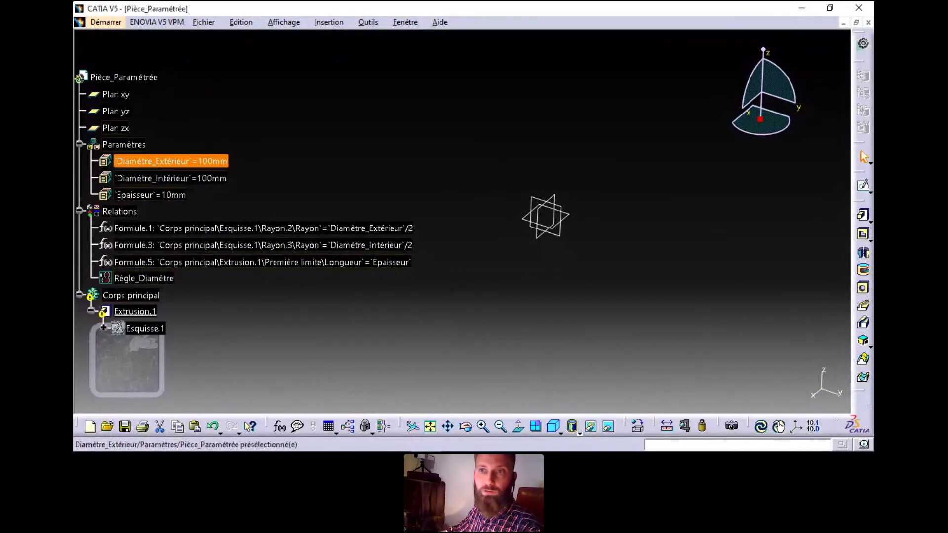
Set Diamètre_Extérieur to 99 mm to test the rule with an outer diameter smaller than the inner one.
{"action": "double_click", "coordinate": [171, 161]}
{"action": "type", "text": "99"}
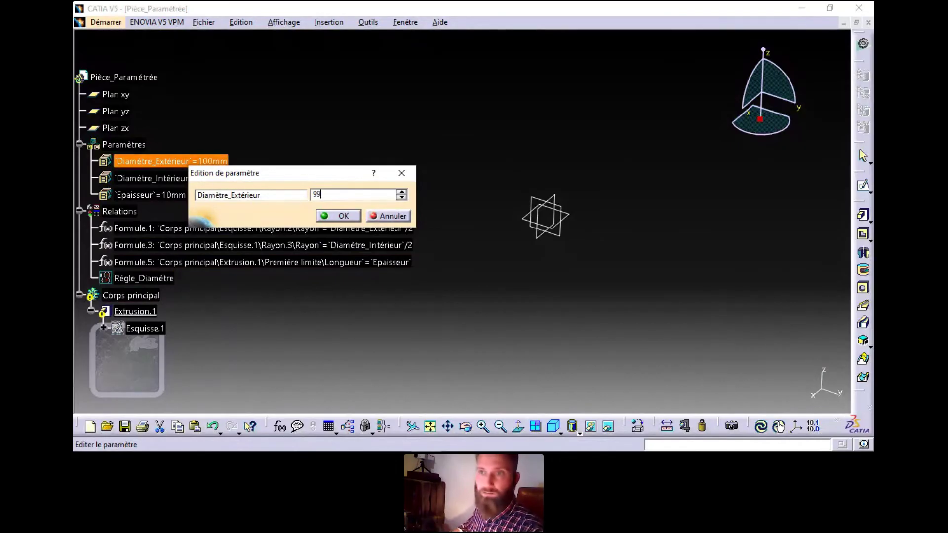
{"action": "key", "text": "Return"}
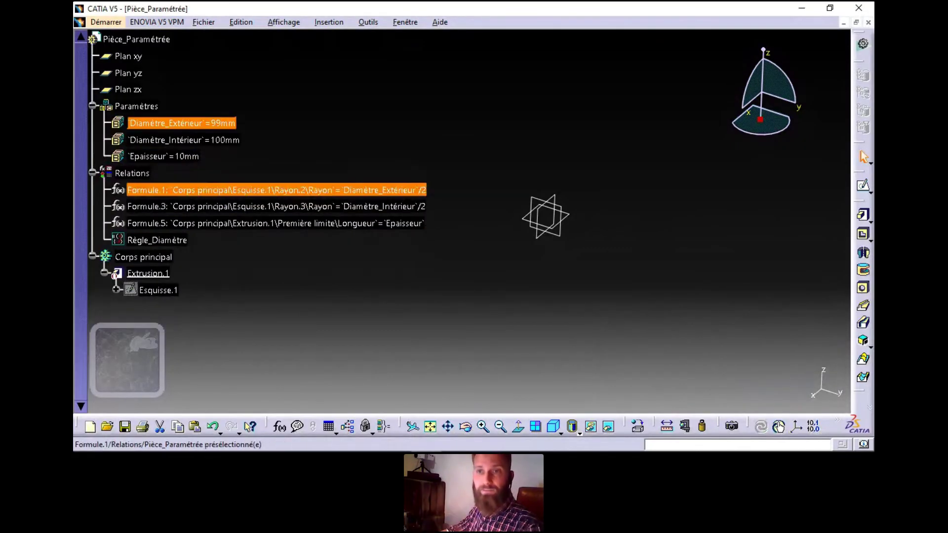
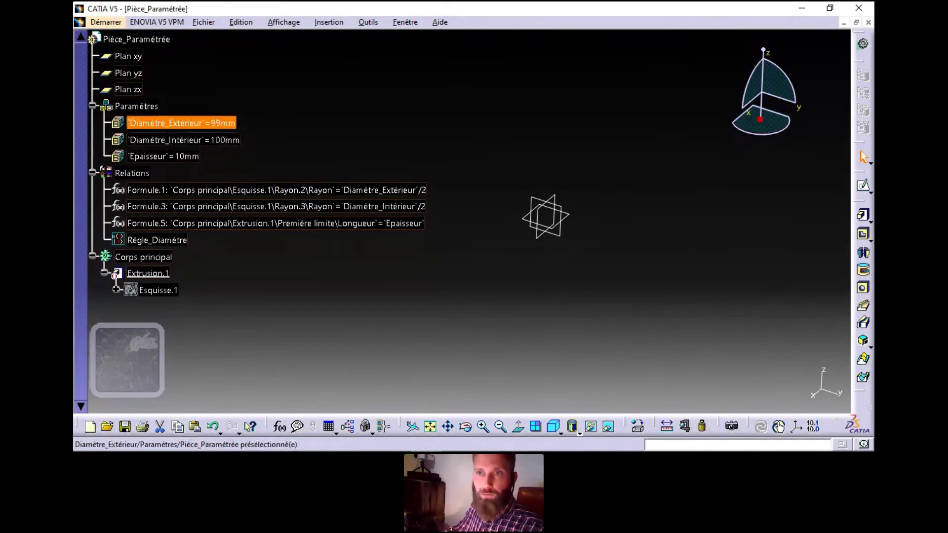
Set Diamètre_Extérieur back to 150 mm.
{"action": "double_click", "coordinate": [182, 123]}
{"action": "type", "text": "150"}
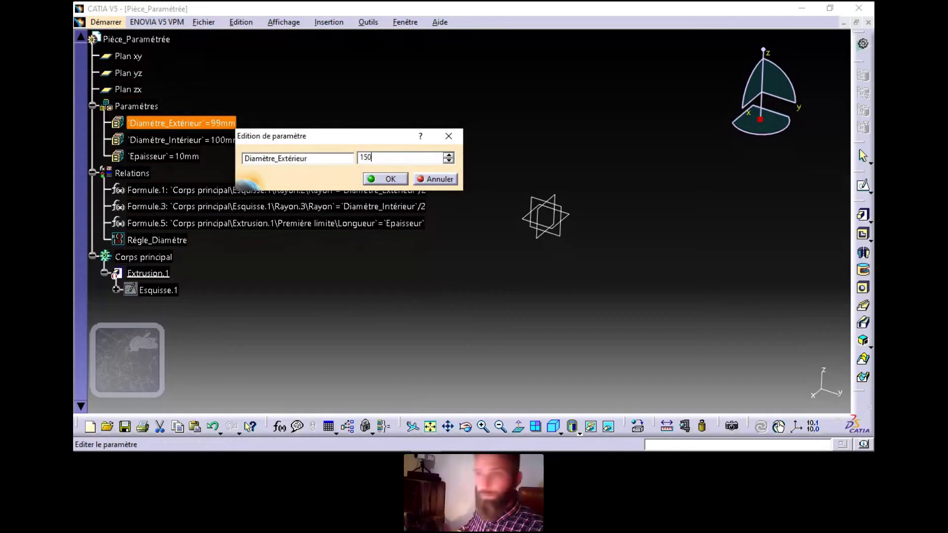
{"action": "key", "text": "Return"}
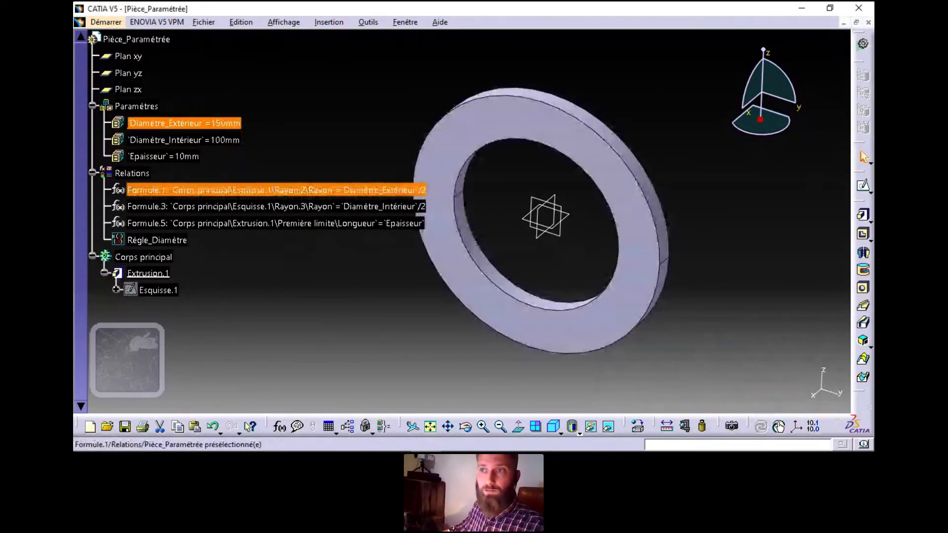
Set Diamètre_Intérieur to 151 mm to test the rule with an inner diameter larger than the outer one.
{"action": "double_click", "coordinate": [182, 140]}
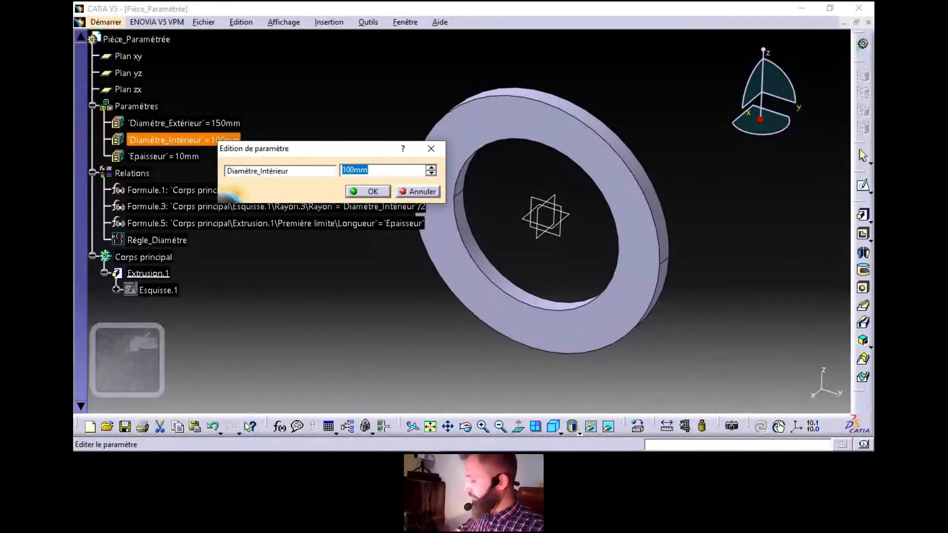
{"action": "type", "text": "151"}
{"action": "key", "text": "Return"}
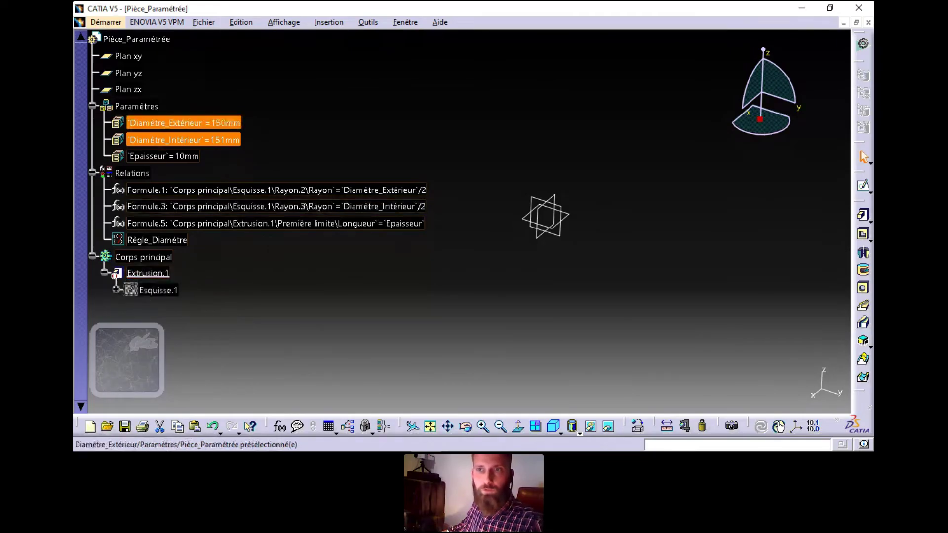
Set Diamètre_Intérieur back to 100 mm.
{"action": "double_click", "coordinate": [183, 139]}
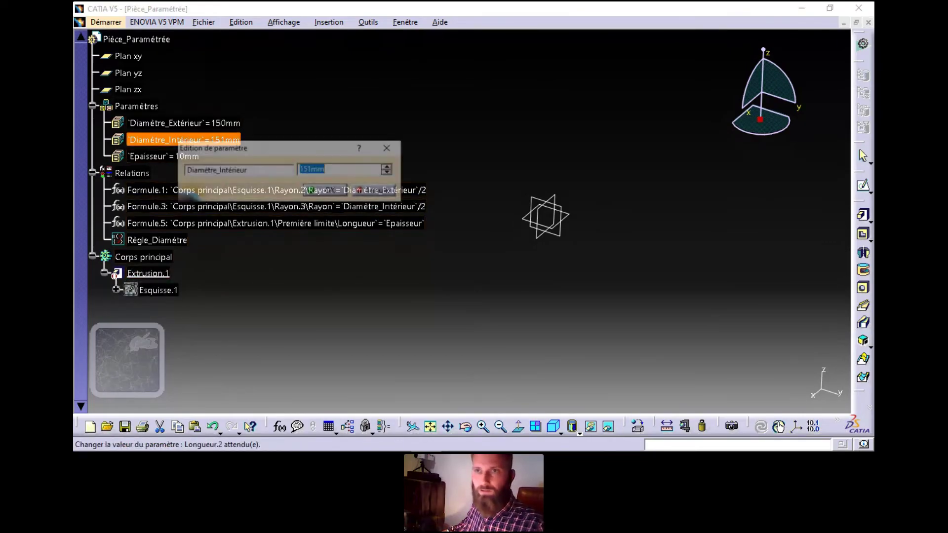
{"action": "type", "text": "100"}
{"action": "key", "text": "Return"}
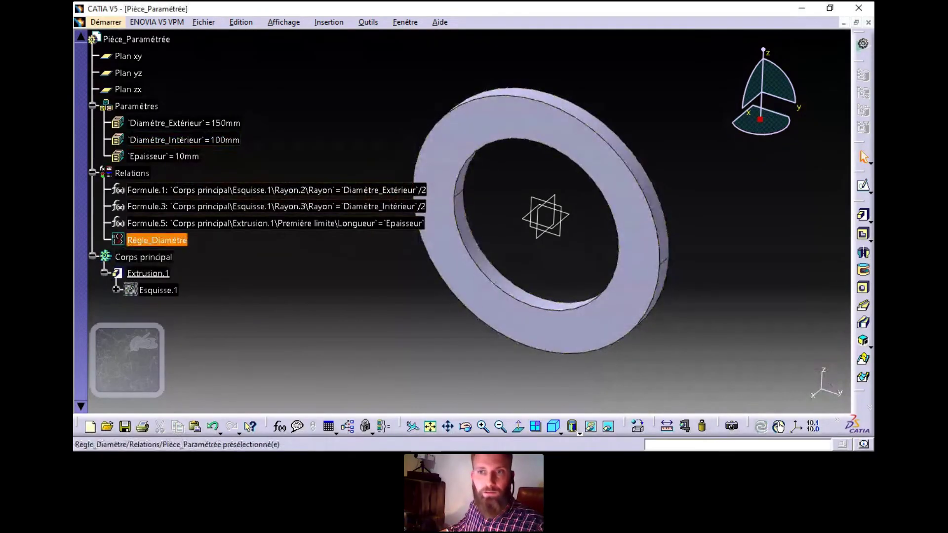
Reopen the rule Règle_Diamètre and add the condition If `Epaisseur` < 9mm below the existing diameter conditions.
{"action": "left_click", "coordinate": [156, 240]}
{"action": "double_click", "coordinate": [157, 240]}
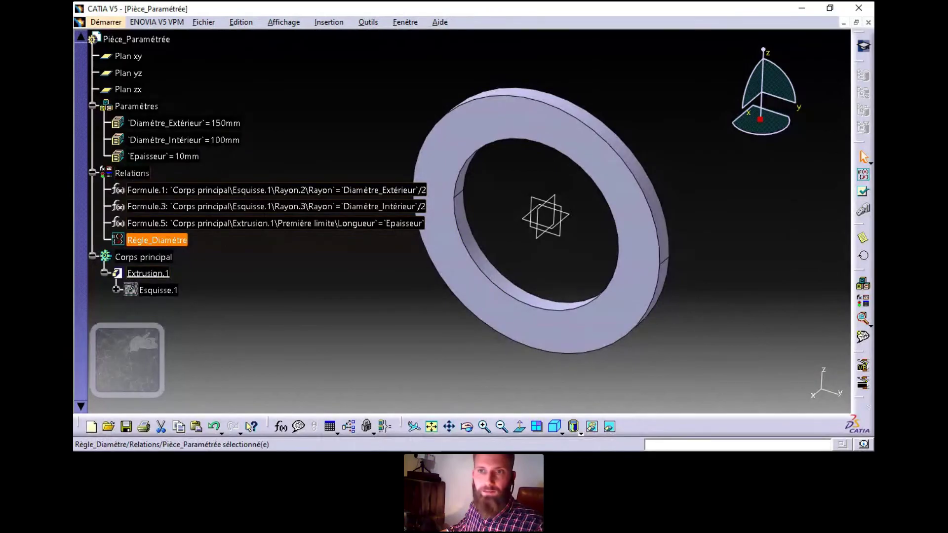
{"action": "double_click", "coordinate": [157, 240]}
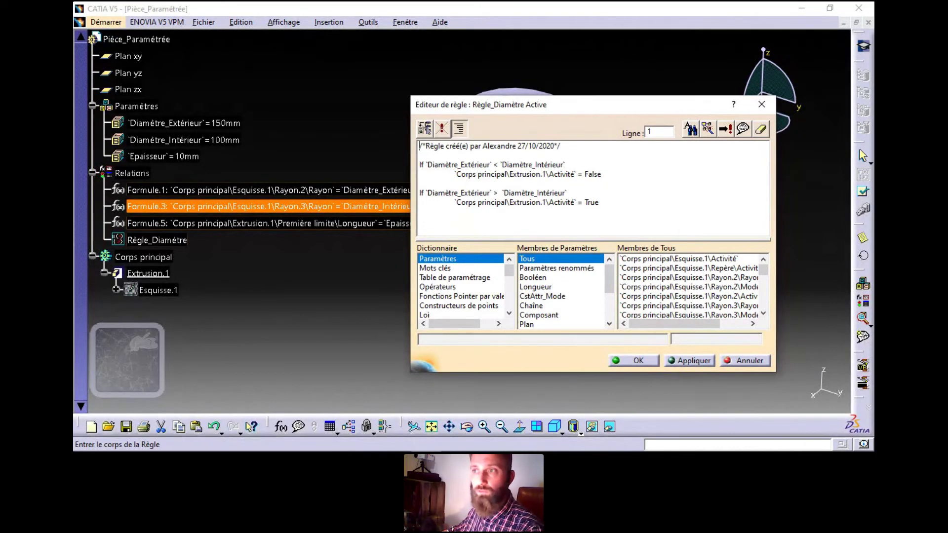
{"action": "left_click", "coordinate": [599, 203]}
{"action": "key", "text": "Return"}
{"action": "key", "text": "Return"}
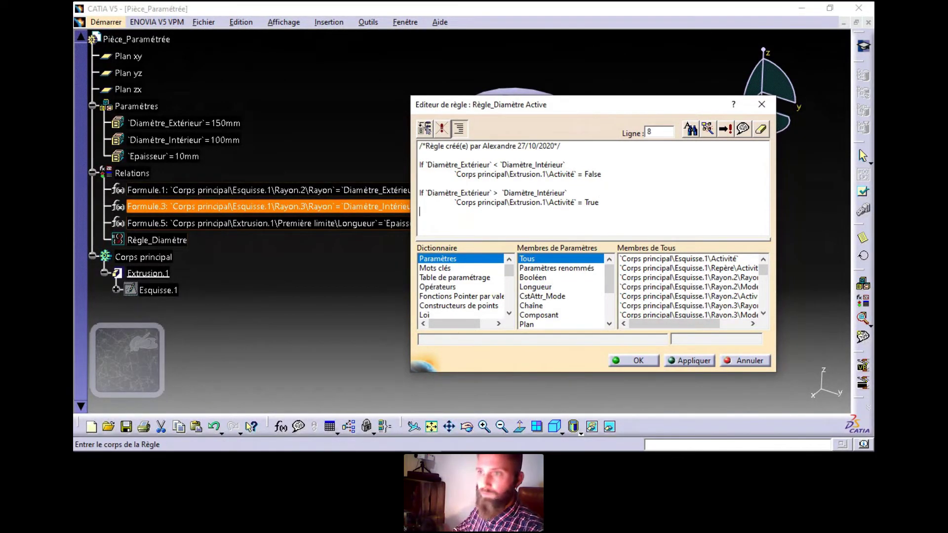
{"action": "type", "text": "If"}
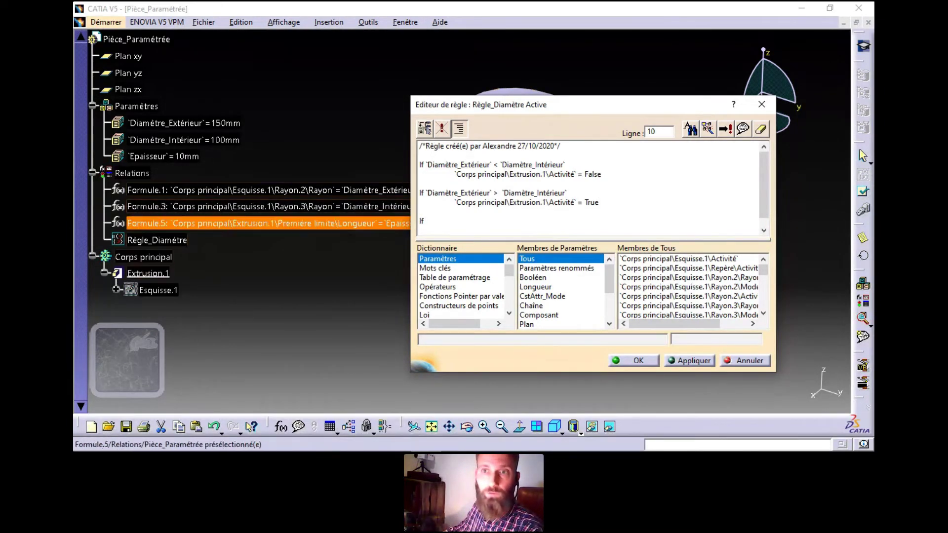
{"action": "left_click", "coordinate": [114, 160]}
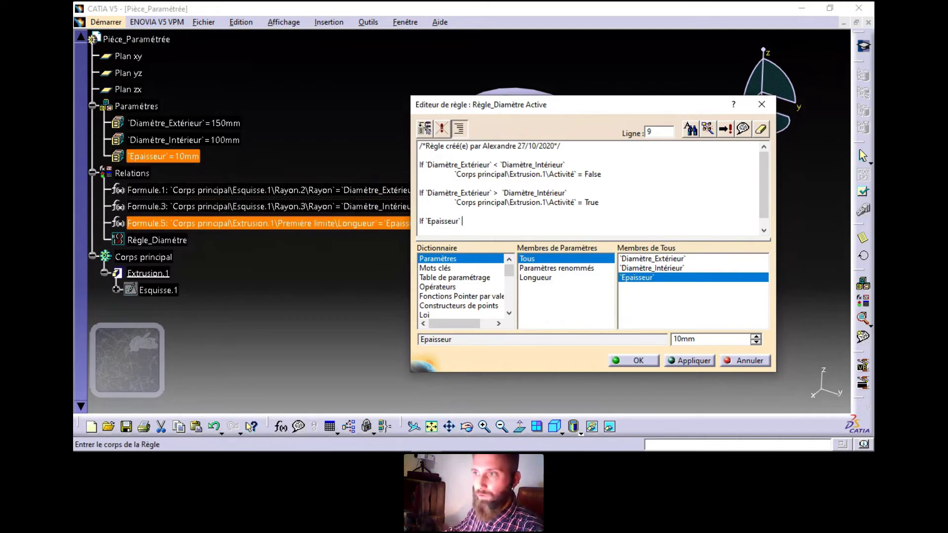
{"action": "left_click", "coordinate": [437, 287]}
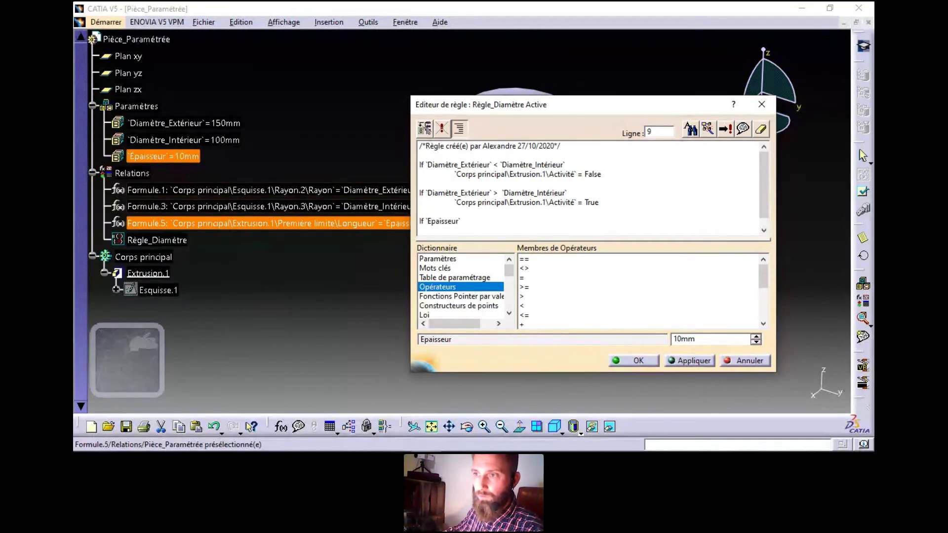
{"action": "left_click", "coordinate": [522, 305]}
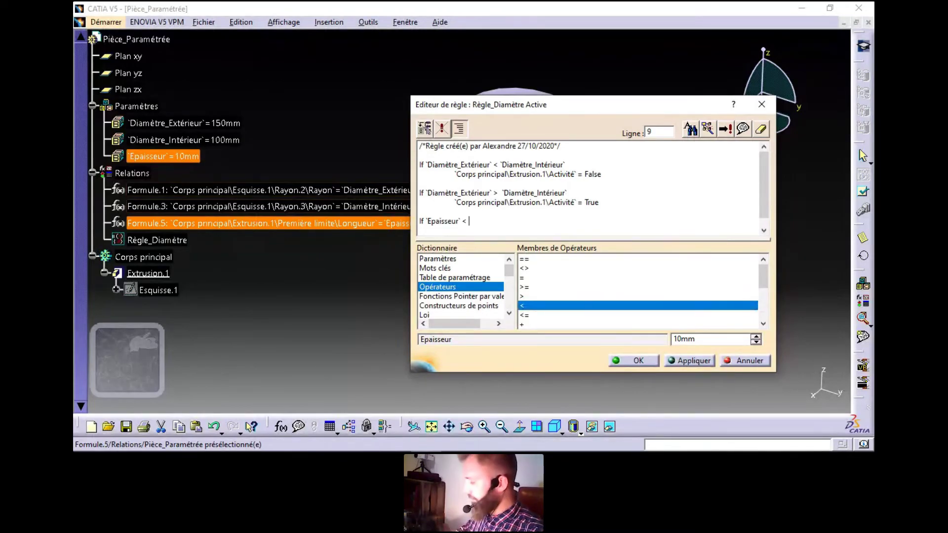
{"action": "type", "text": "9mm"}
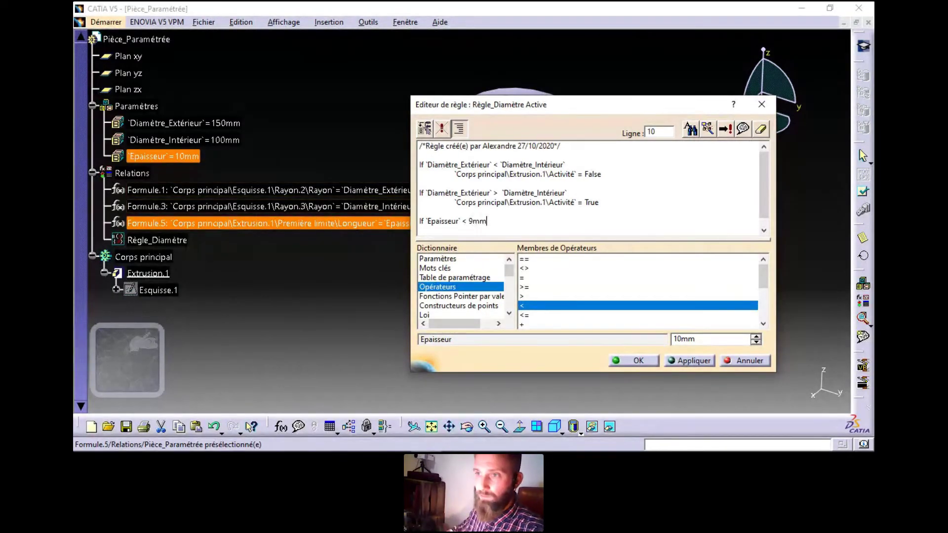
Add the indented action `Corps principal\Extrusion.1\Activité` = False under the Epaisseur < 9mm condition.
{"action": "key", "text": "Return"}
{"action": "key", "text": "Tab"}
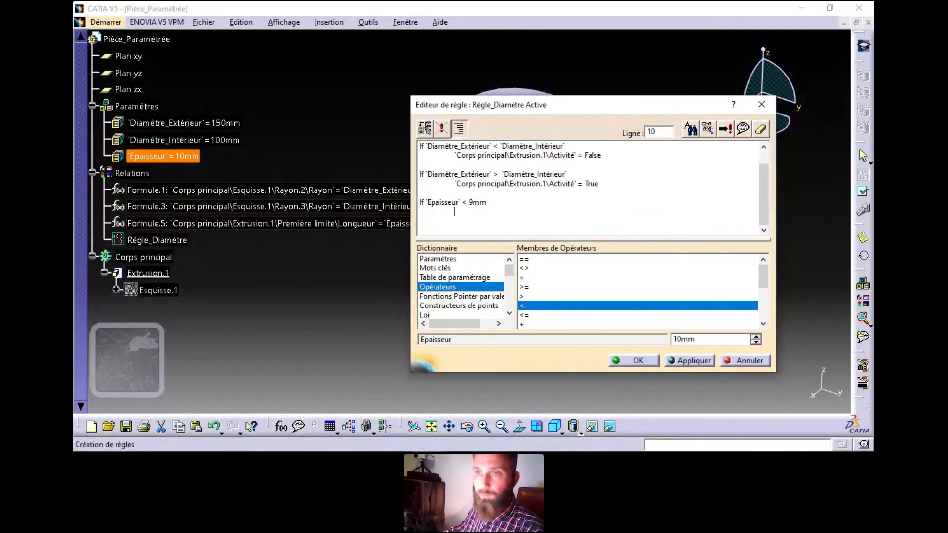
{"action": "left_click", "coordinate": [148, 273]}
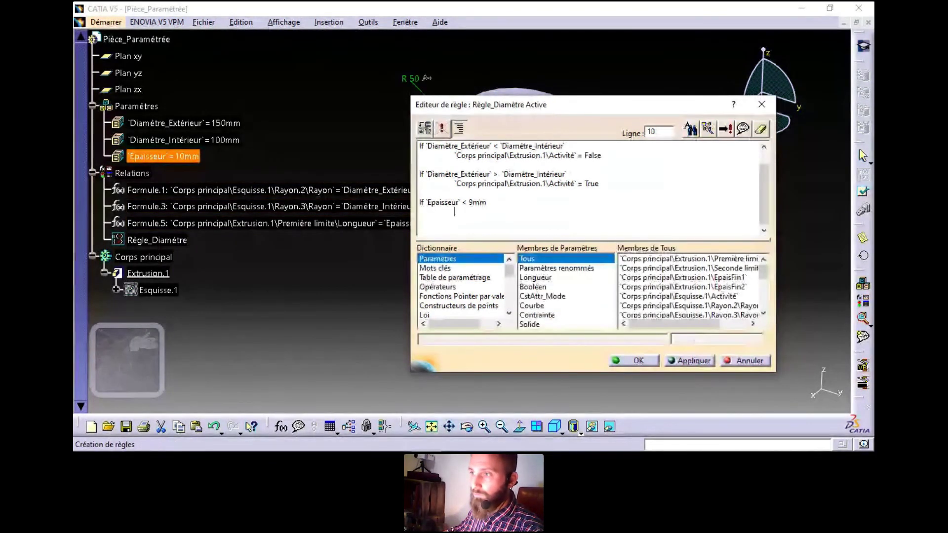
{"action": "scroll", "coordinate": [688, 287], "scroll_direction": "down", "scroll_amount": 4}
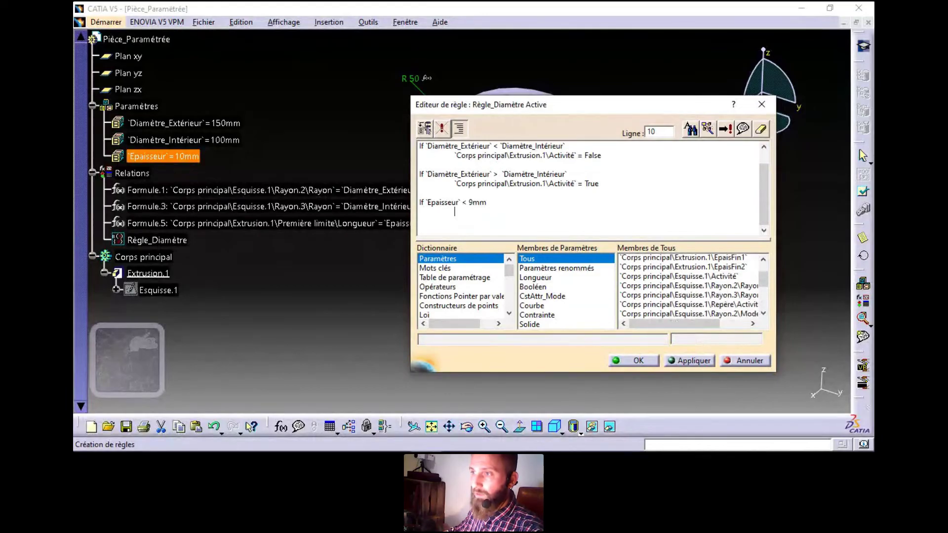
{"action": "left_click", "coordinate": [688, 311]}
{"action": "double_click", "coordinate": [688, 268]}
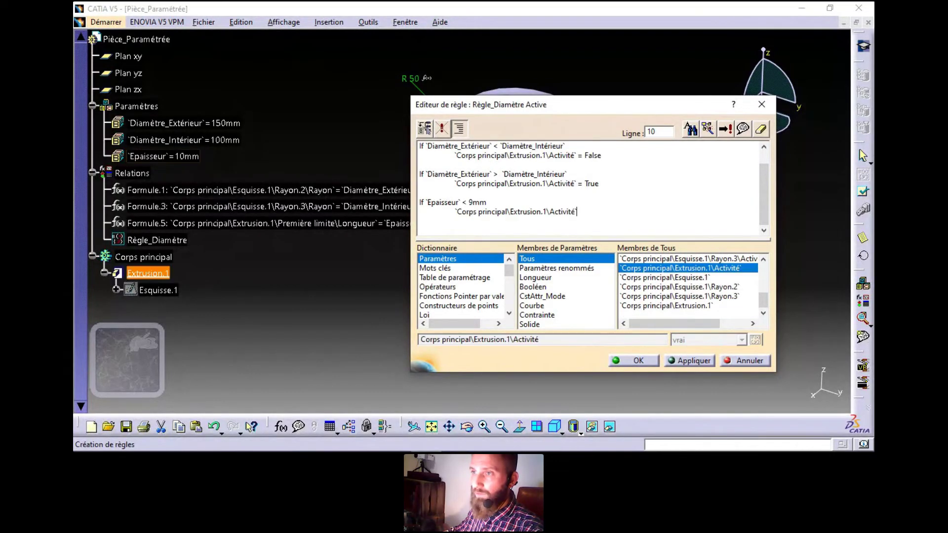
{"action": "type", "text": "= "}
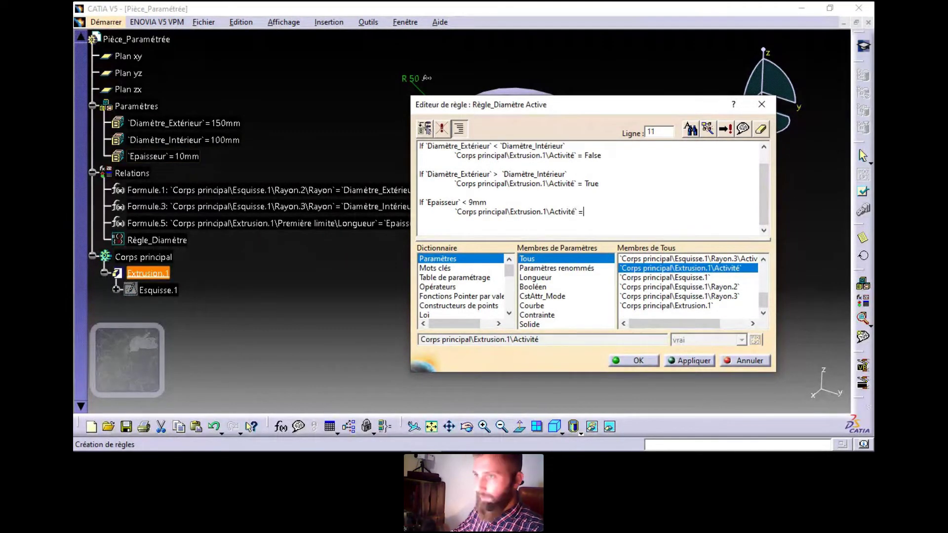
{"action": "type", "text": "False"}
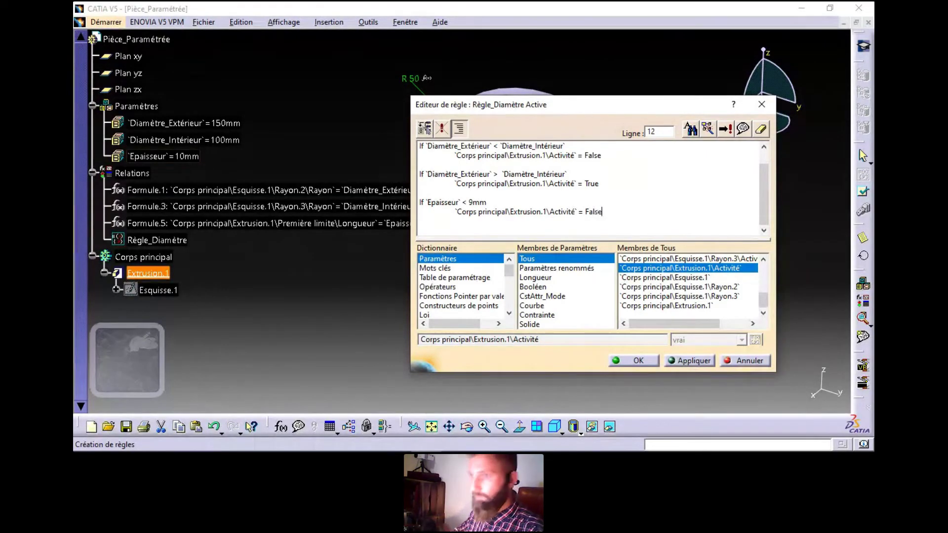
Duplicate the two-line Epaisseur < 9mm block below itself in the rule, separated by an empty line.
{"action": "left_click_drag", "start_coordinate": [602, 212], "coordinate": [420, 203]}
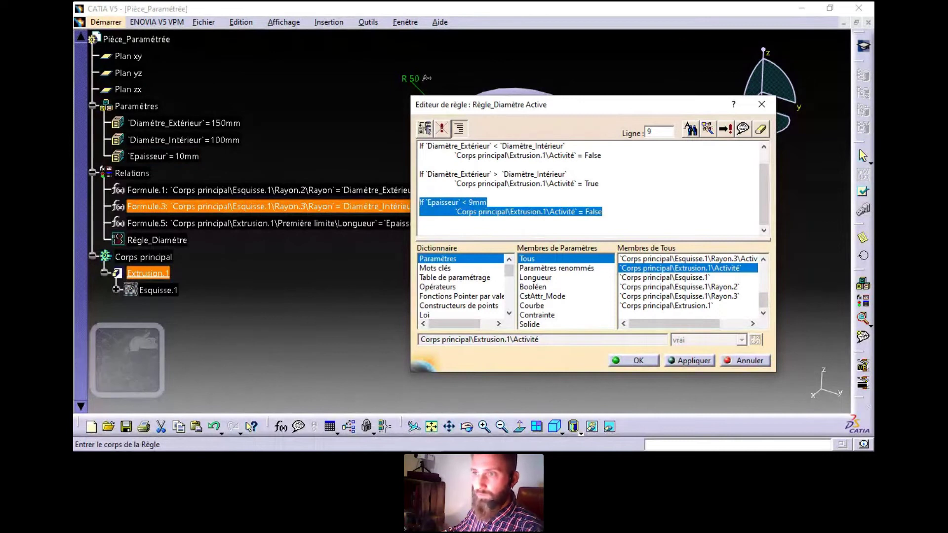
{"action": "key", "text": "ctrl+c"}
{"action": "key", "text": "Right"}
{"action": "key", "text": "Return"}
{"action": "key", "text": "Return"}
{"action": "key", "text": "ctrl+v"}
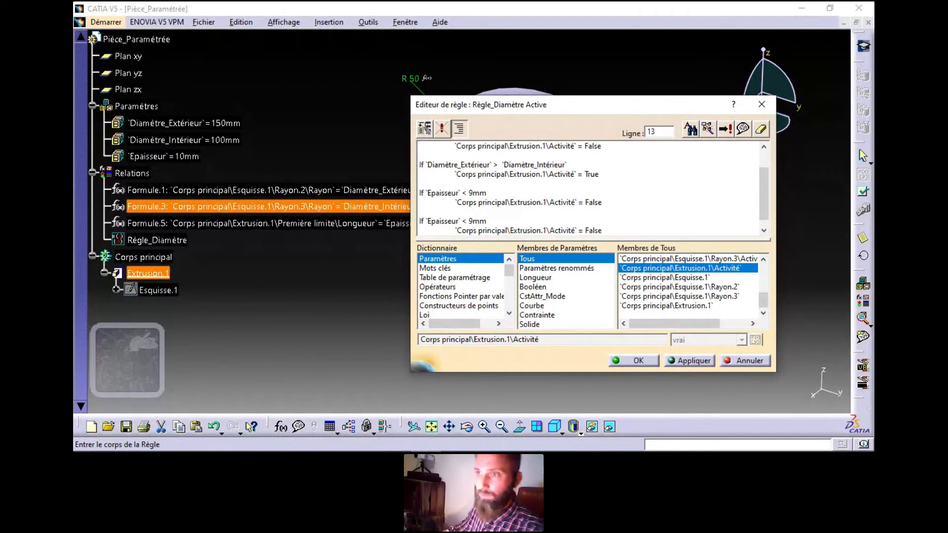
Replace the comparison operator in the copied Epaisseur condition with > so it reads `Epaisseur` > 9mm.
{"action": "left_click", "coordinate": [462, 221]}
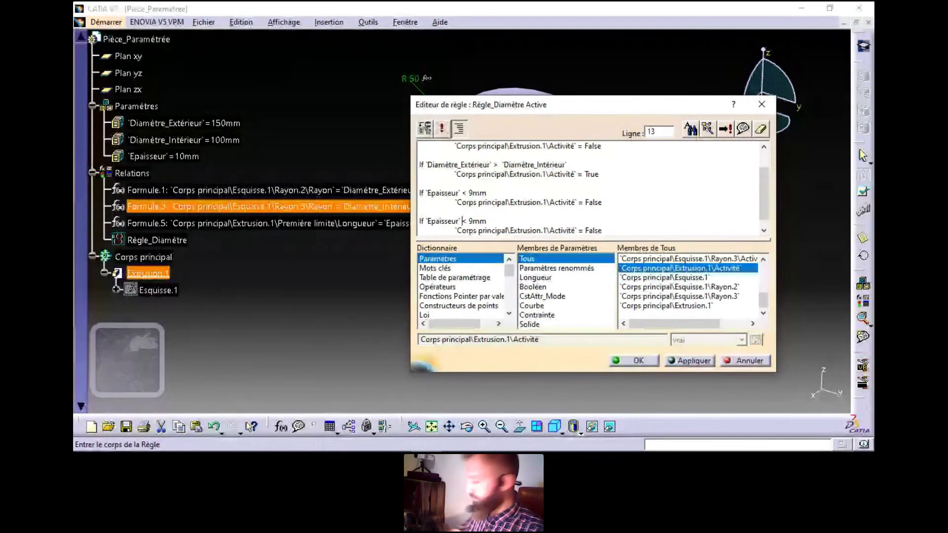
{"action": "key", "text": "Delete"}
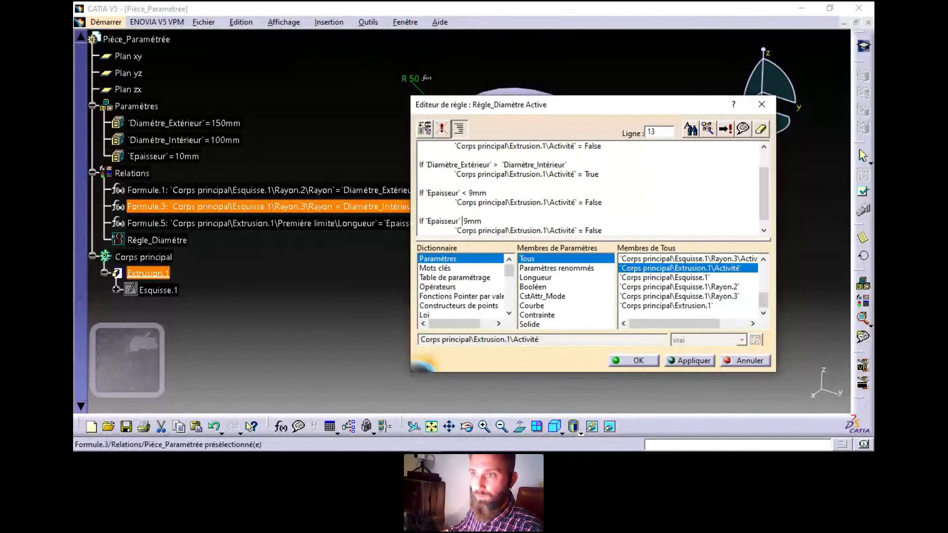
{"action": "left_click", "coordinate": [437, 287]}
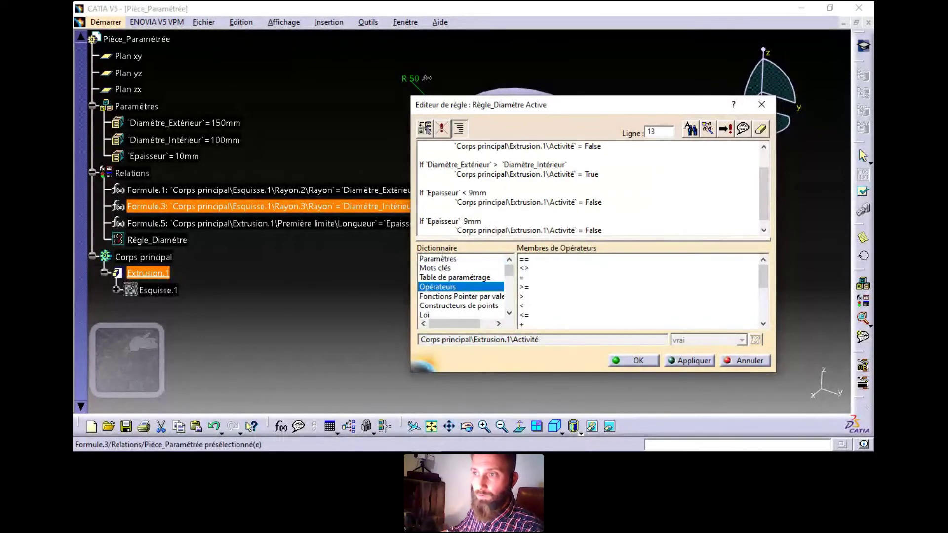
{"action": "double_click", "coordinate": [522, 297]}
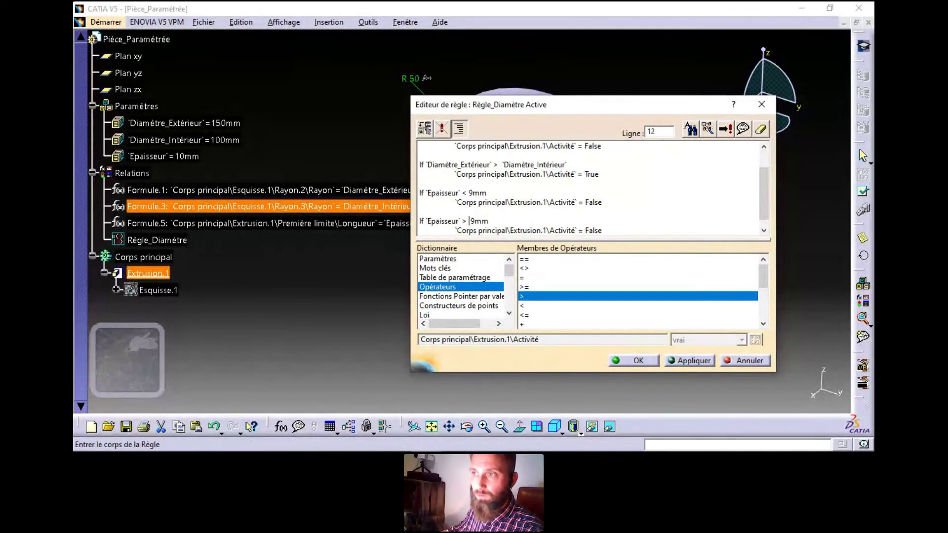
Set the Extrusion.1 activity under the Epaisseur > 9mm condition to True, then apply and validate the rule.
{"action": "key", "text": "BackSpace"}
{"action": "key", "text": "BackSpace"}
{"action": "key", "text": "BackSpace"}
{"action": "key", "text": "BackSpace"}
{"action": "key", "text": "BackSpace"}
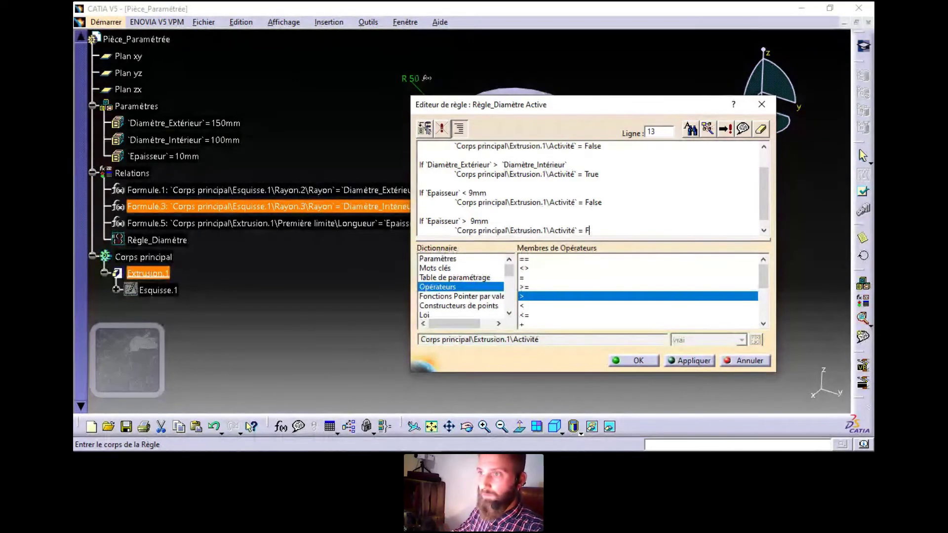
{"action": "type", "text": "Truze"}
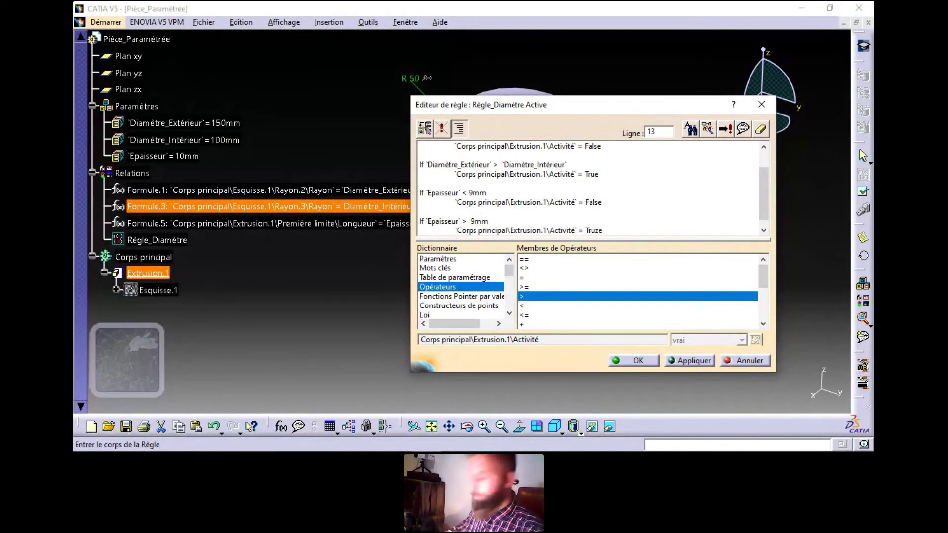
{"action": "key", "text": "BackSpace"}
{"action": "key", "text": "BackSpace"}
{"action": "type", "text": "e"}
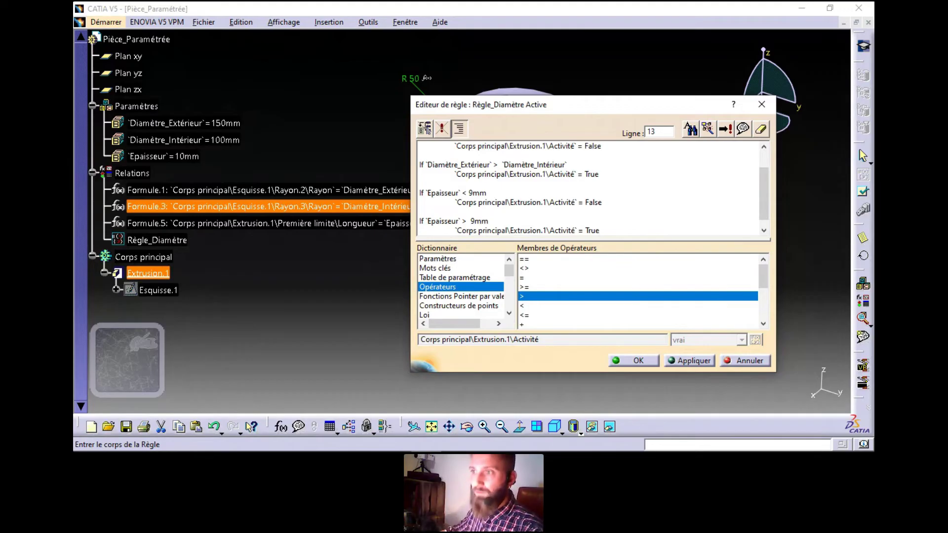
{"action": "left_click", "coordinate": [690, 361]}
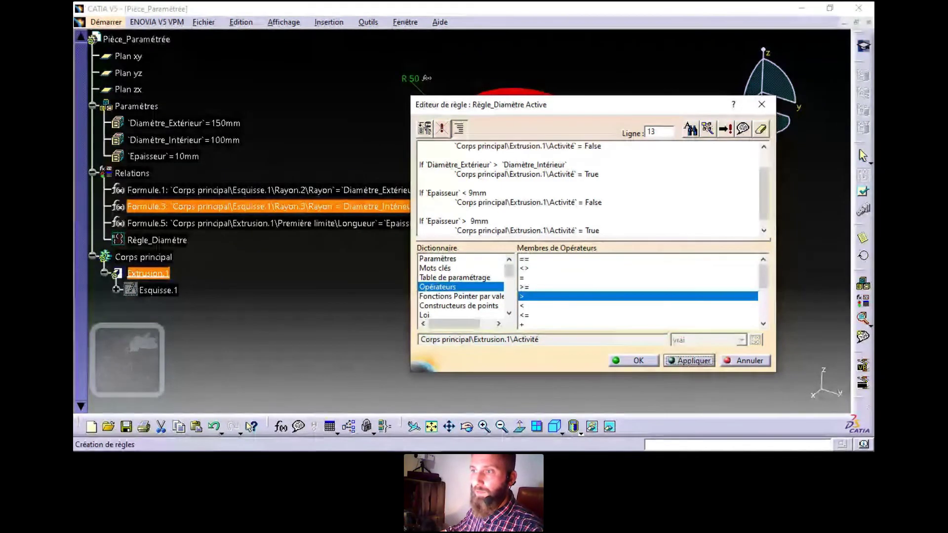
{"action": "left_click", "coordinate": [634, 361]}
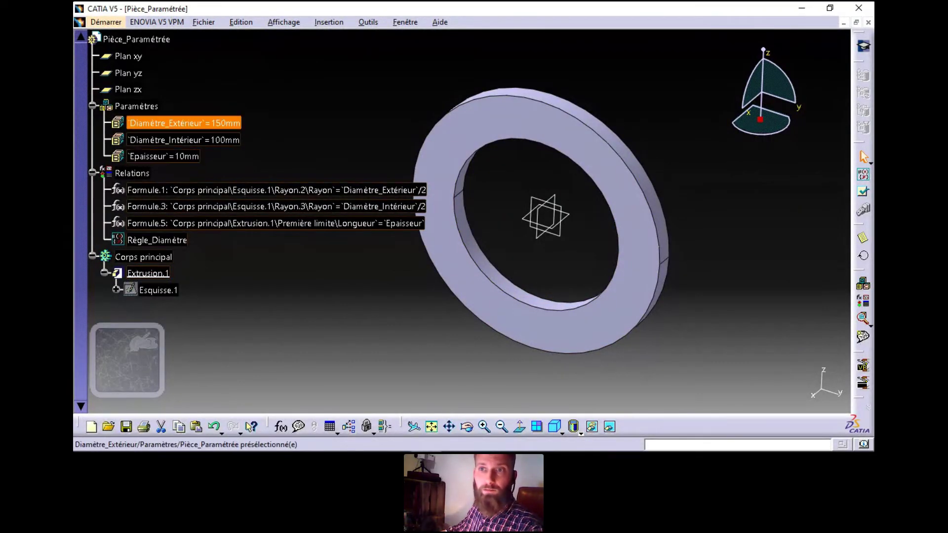
Set Diamètre_Extérieur to 99 mm to test the extended rule with an outer diameter below the inner one.
{"action": "double_click", "coordinate": [184, 123]}
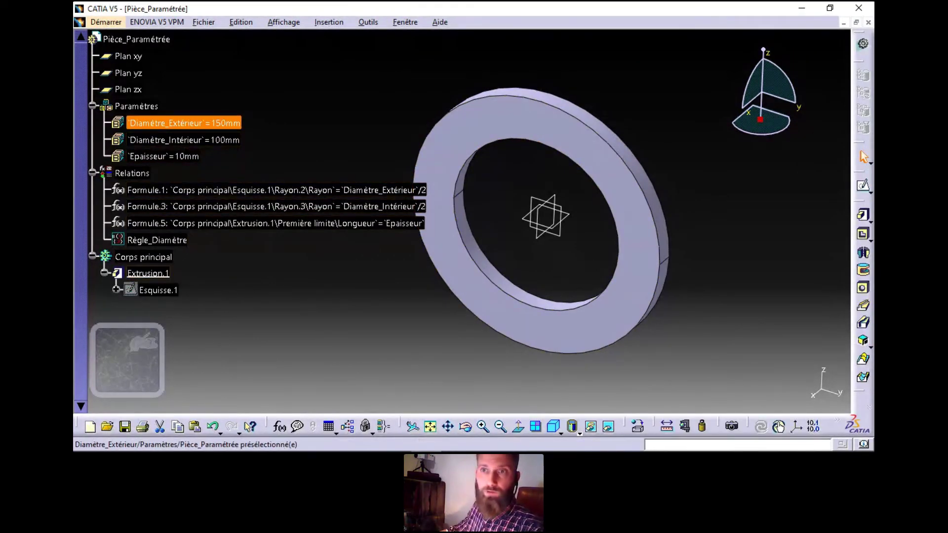
{"action": "double_click", "coordinate": [184, 123]}
{"action": "type", "text": "99mm"}
{"action": "left_click", "coordinate": [361, 179]}
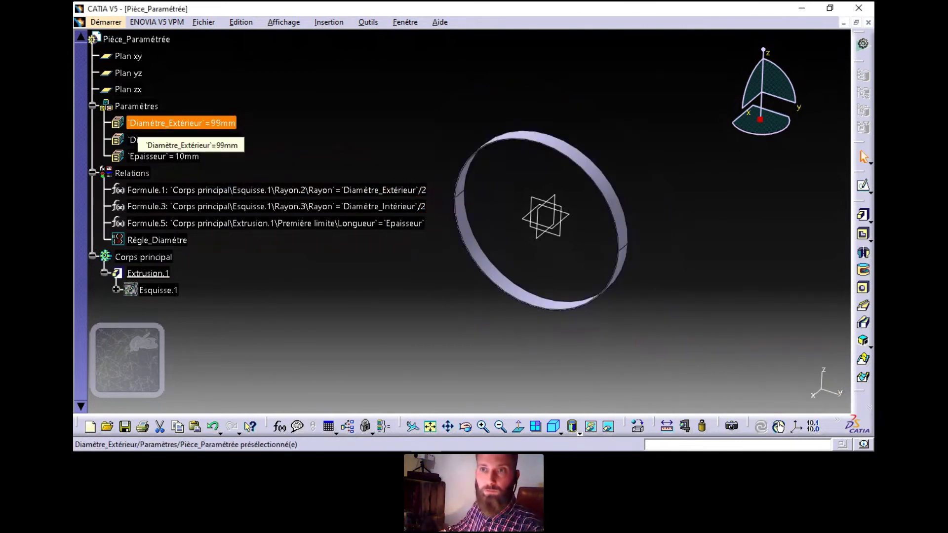
Set Diamètre_Extérieur to 98 mm to test the diameter conditions again.
{"action": "double_click", "coordinate": [163, 123]}
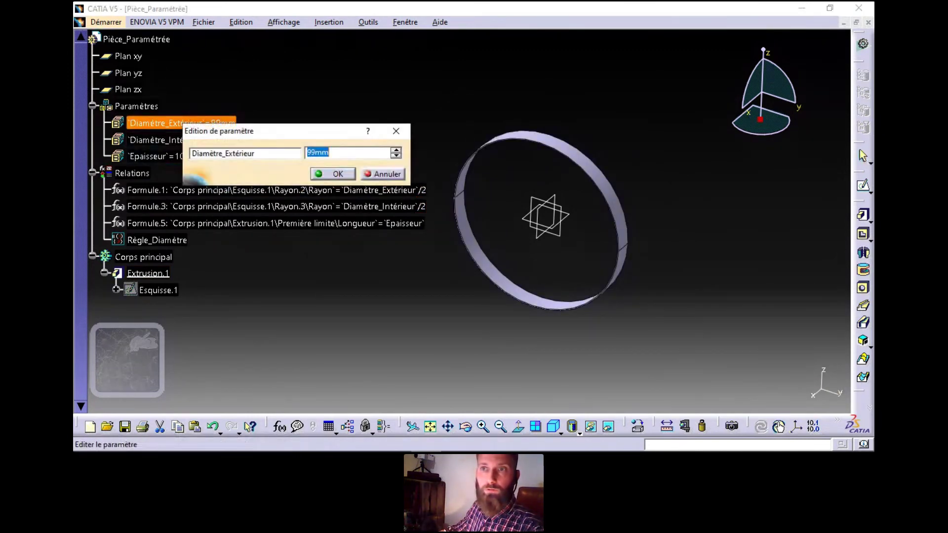
{"action": "type", "text": "98"}
{"action": "key", "text": "Return"}
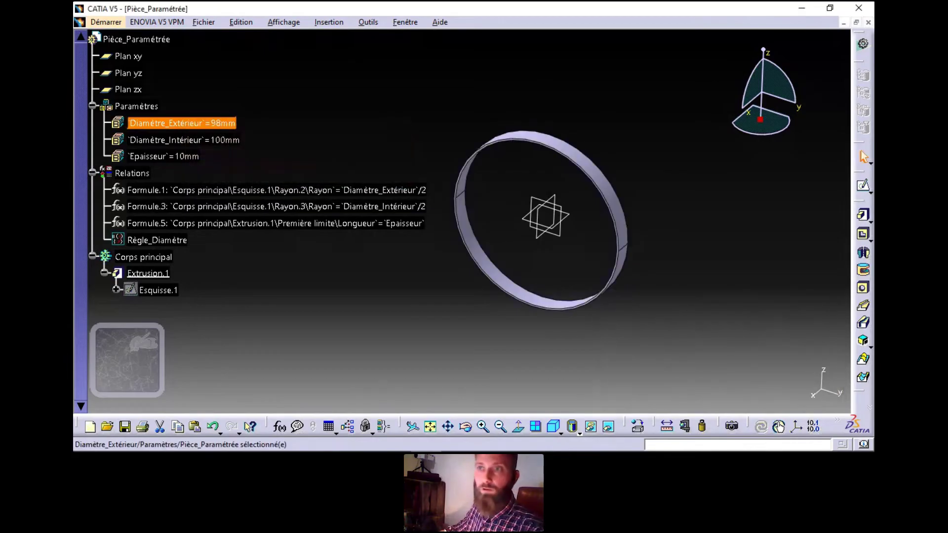
Restore Diamètre_Extérieur to 150 mm.
{"action": "double_click", "coordinate": [188, 123]}
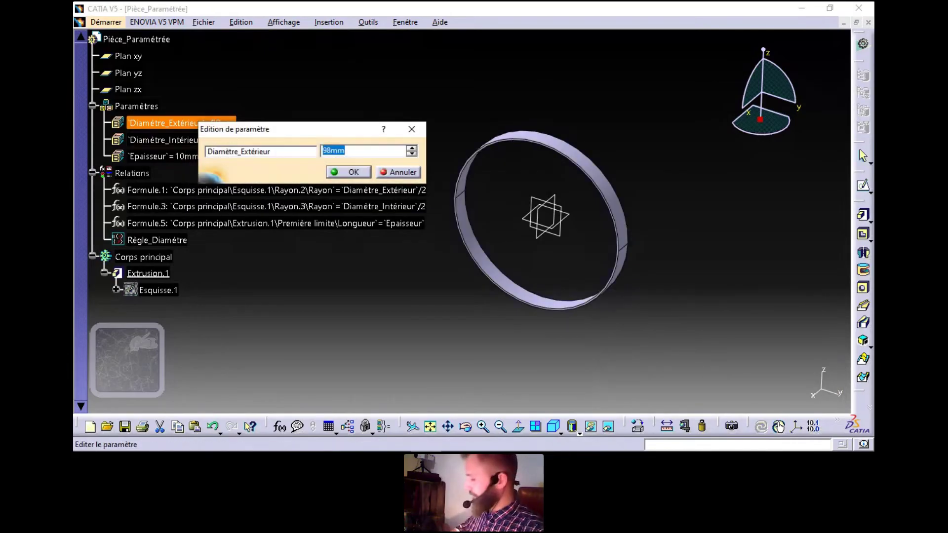
{"action": "type", "text": "1"}
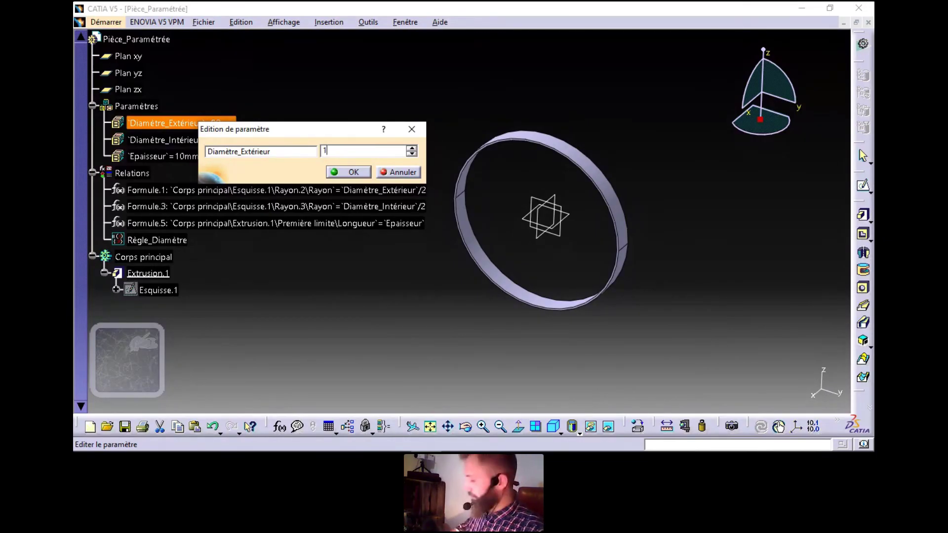
{"action": "type", "text": "50mm"}
{"action": "key", "text": "Return"}
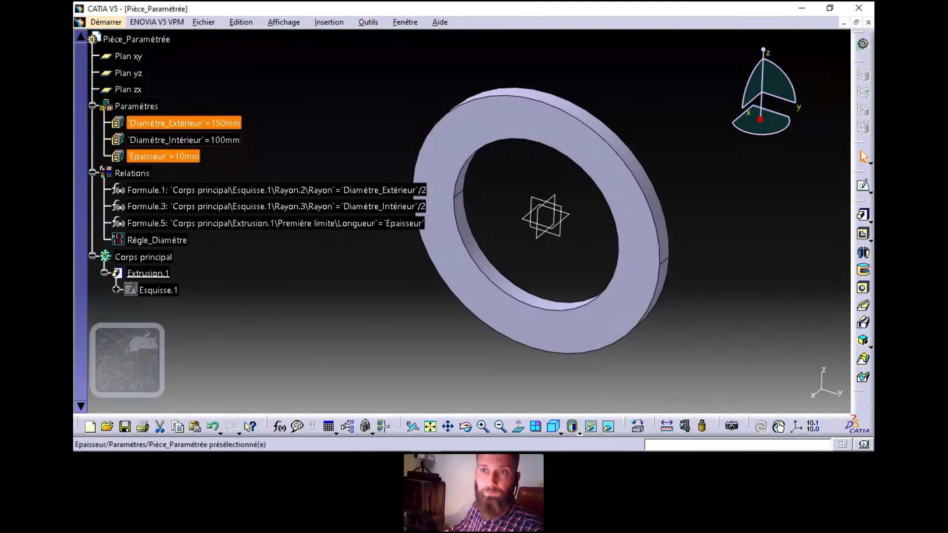
Set Epaisseur to 8 mm to test the rule's condition for thicknesses below 9 mm.
{"action": "double_click", "coordinate": [163, 156]}
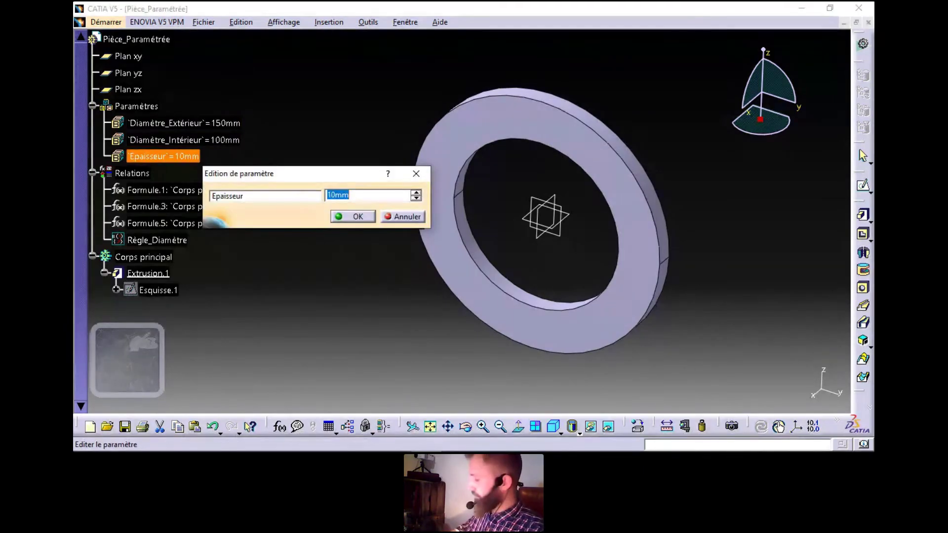
{"action": "type", "text": "8"}
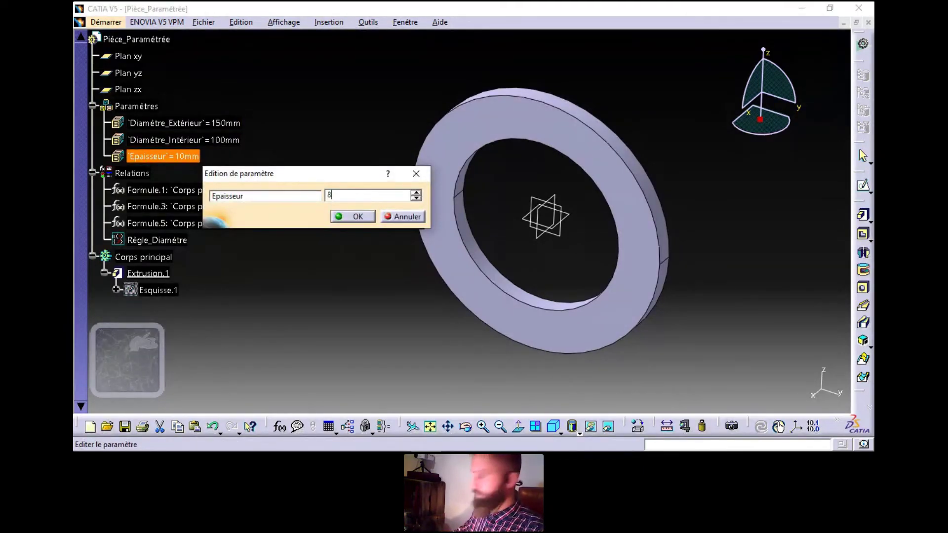
{"action": "key", "text": "Return"}
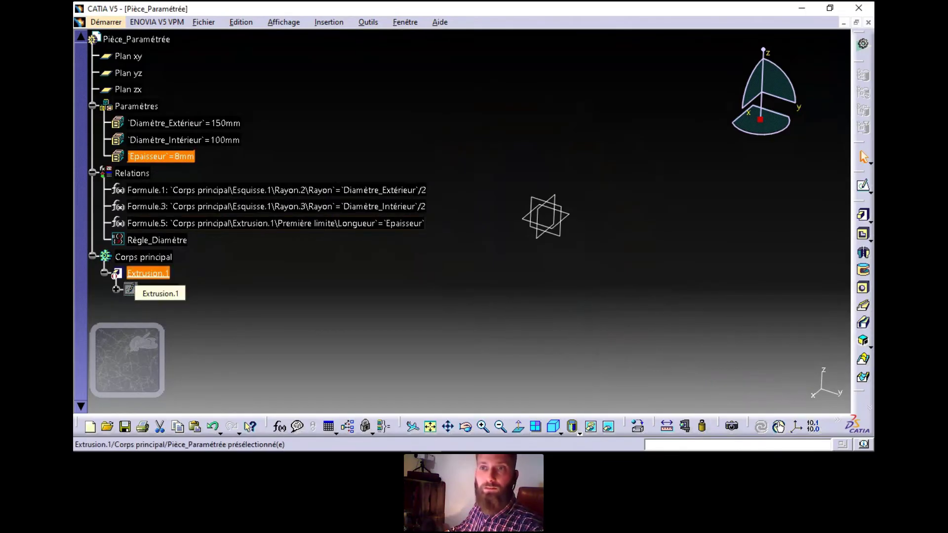
Set Epaisseur to 10 mm.
{"action": "double_click", "coordinate": [160, 156]}
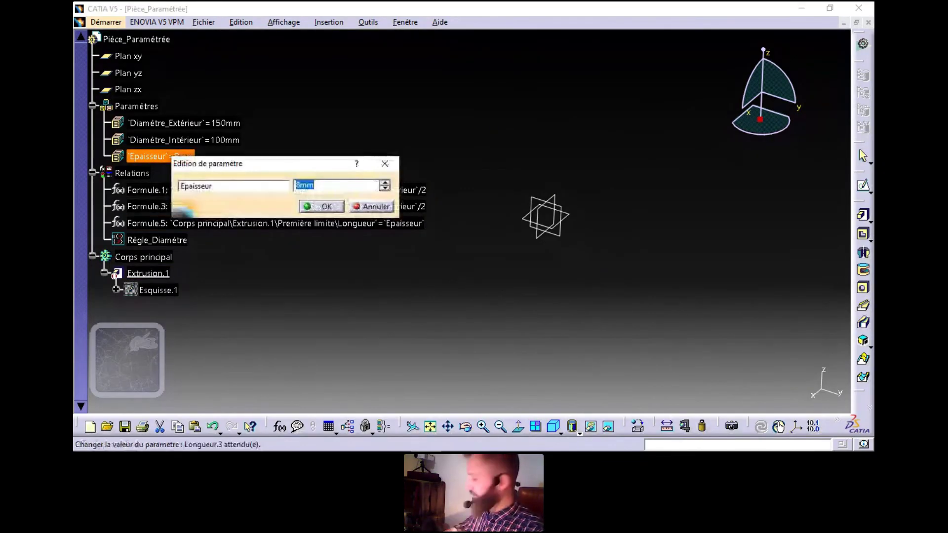
{"action": "type", "text": "10"}
{"action": "key", "text": "Return"}
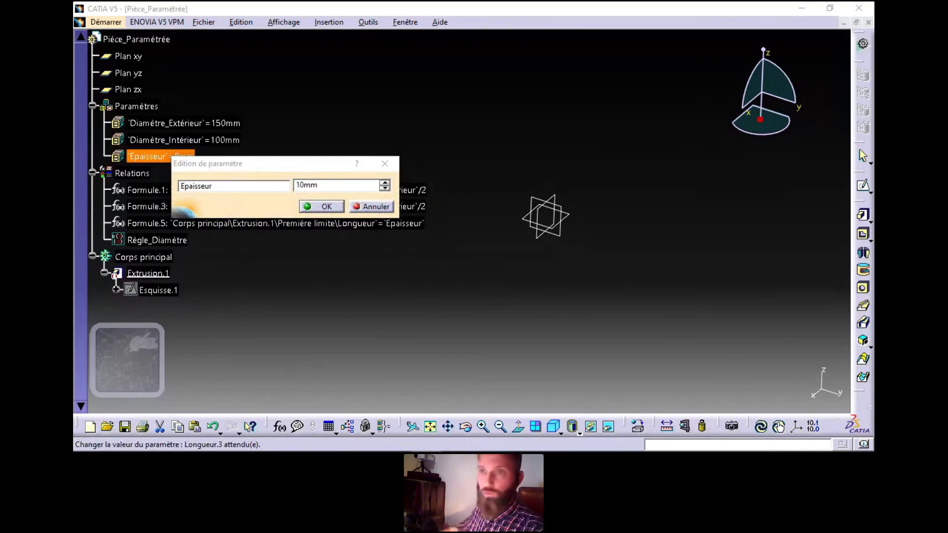
Remove both Epaisseur conditions from Règle_Diamètre, keeping only the diameter comparisons, and apply the edited rule.
{"action": "double_click", "coordinate": [156, 240]}
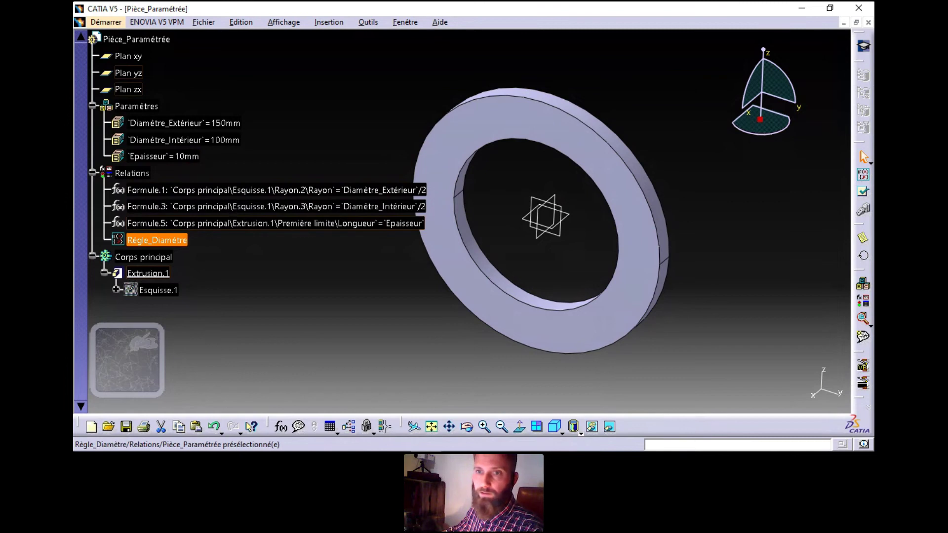
{"action": "scroll", "coordinate": [588, 198], "scroll_direction": "down", "scroll_amount": 2}
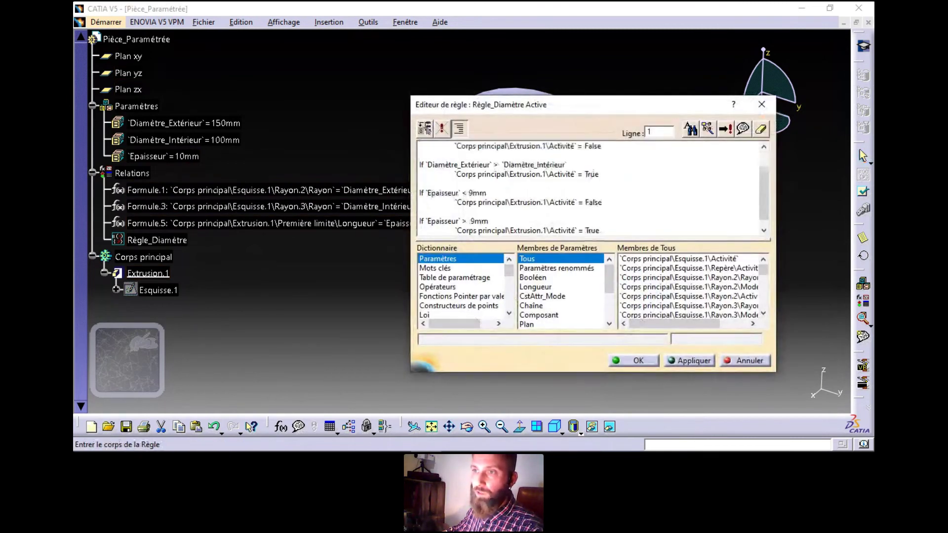
{"action": "left_click_drag", "start_coordinate": [601, 222], "coordinate": [420, 184]}
{"action": "key", "text": "Delete"}
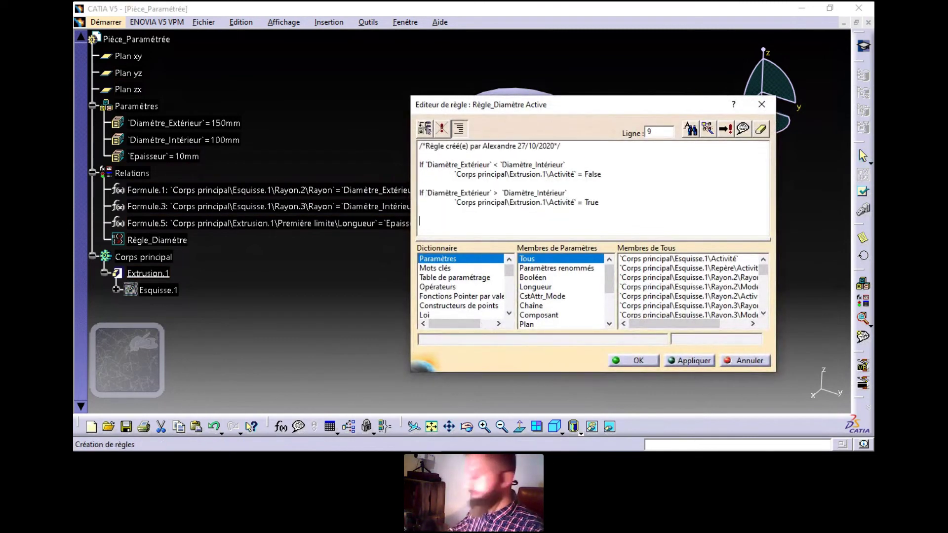
{"action": "key", "text": "BackSpace"}
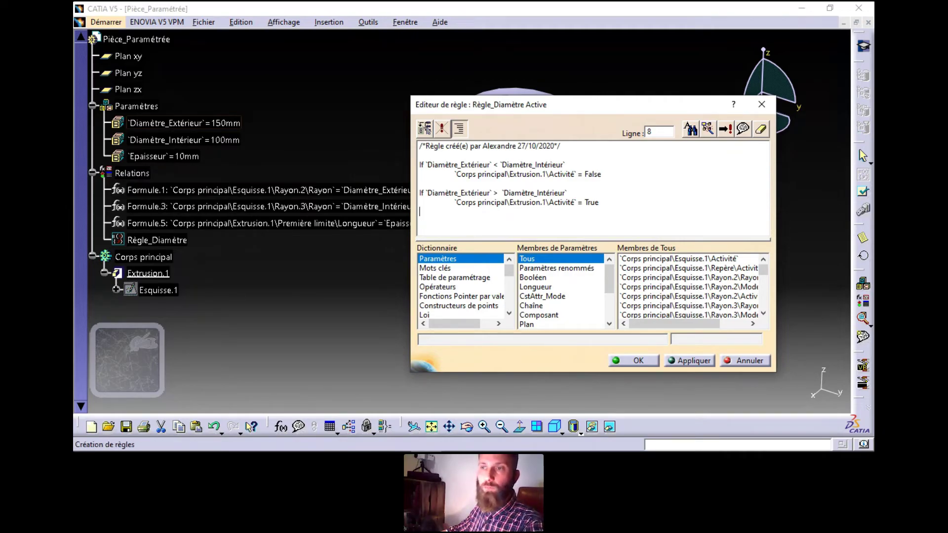
{"action": "left_click", "coordinate": [633, 360]}
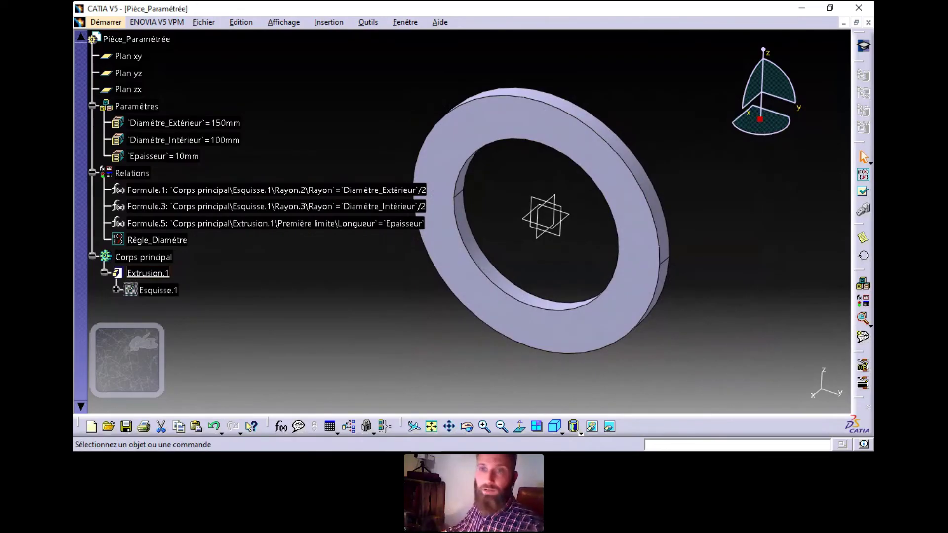